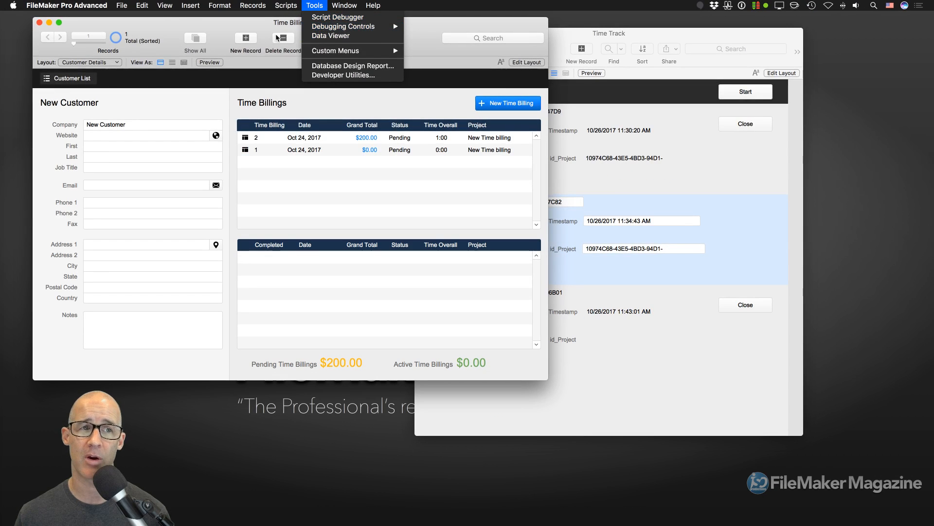
- Look for the Time Billing template among the advanced starter solutions, and close the chooser without creating a file
{"action": "left_click", "coordinate": [121, 5]}
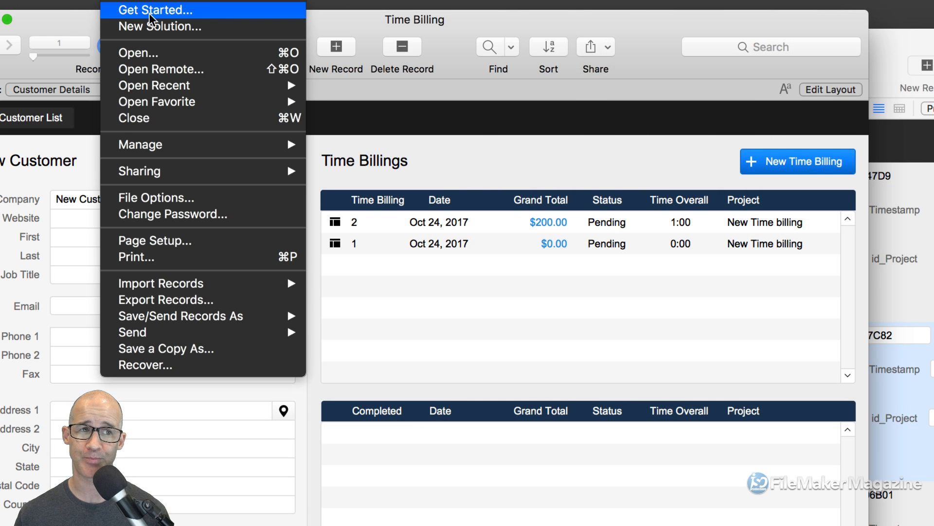
{"action": "left_click", "coordinate": [150, 16]}
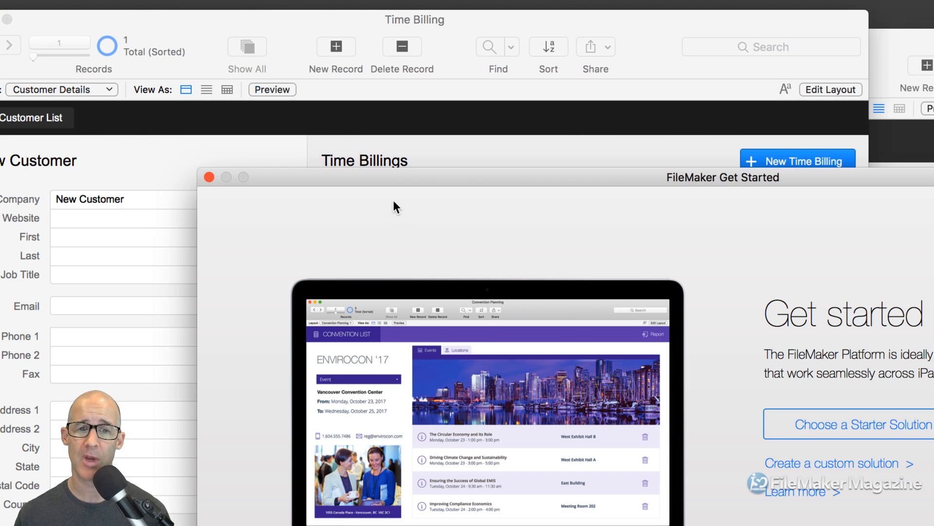
{"action": "left_click_drag", "start_coordinate": [414, 176], "coordinate": [349, 34]}
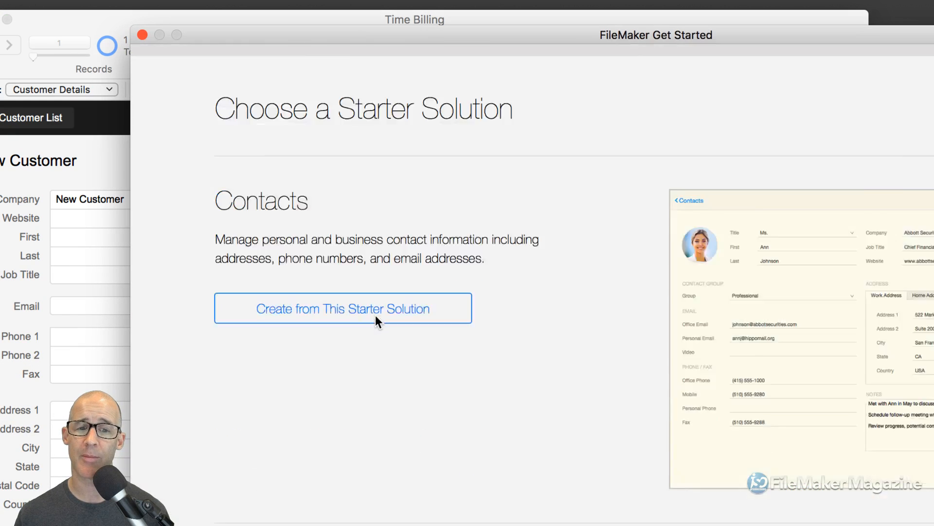
{"action": "scroll", "coordinate": [376, 315], "scroll_direction": "down", "scroll_amount": 10}
{"action": "scroll", "coordinate": [375, 314], "scroll_direction": "down", "scroll_amount": 15}
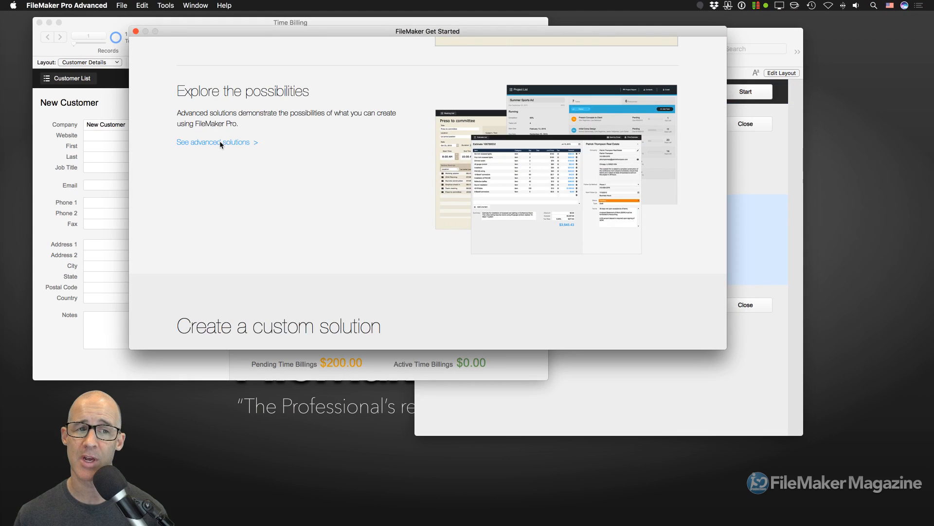
{"action": "left_click", "coordinate": [220, 142]}
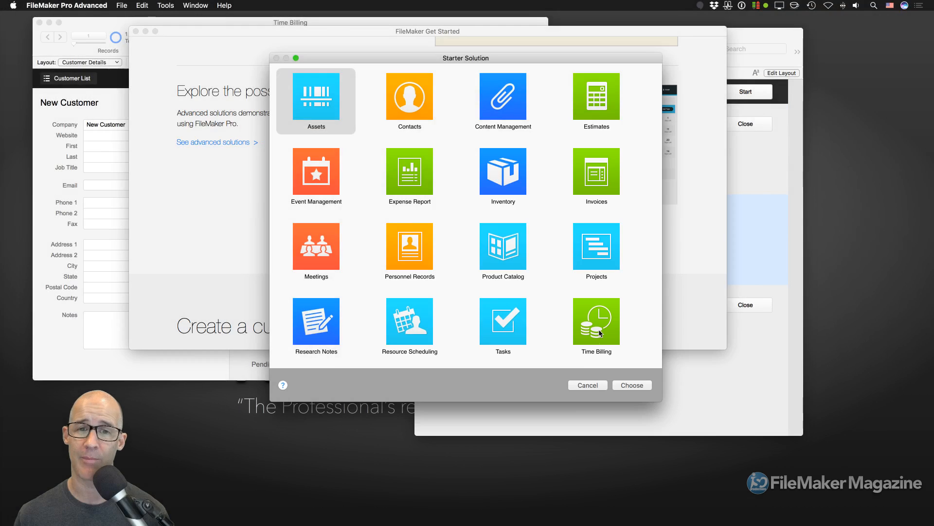
{"action": "left_click", "coordinate": [588, 385]}
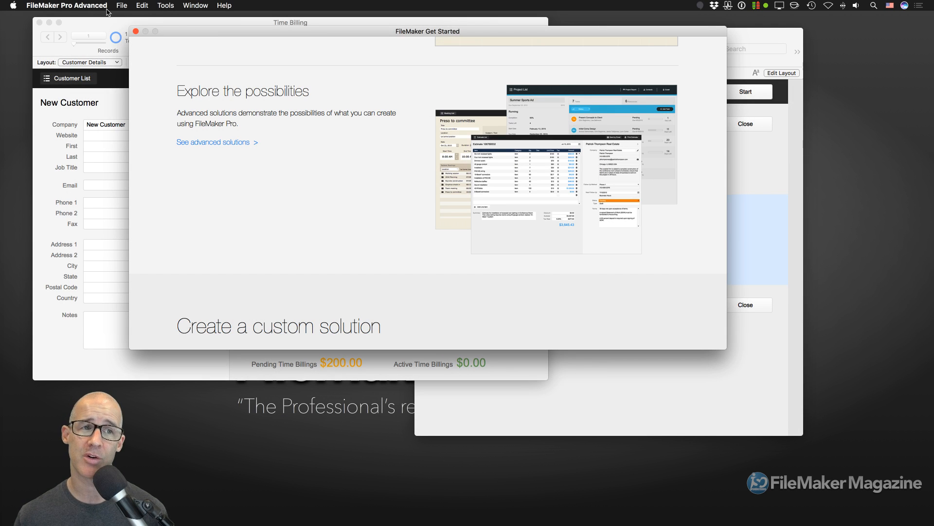
{"action": "left_click", "coordinate": [136, 31]}
- Reposition the Time Track window beside Time Billing and open the details of the customer's time billing 2
{"action": "left_click_drag", "start_coordinate": [248, 22], "coordinate": [248, 22]}
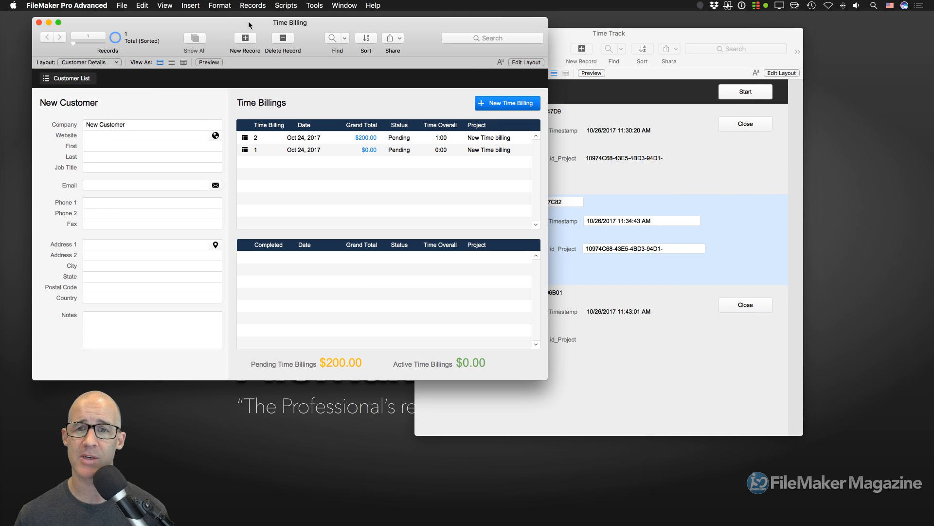
{"action": "left_click_drag", "start_coordinate": [613, 37], "coordinate": [423, 28]}
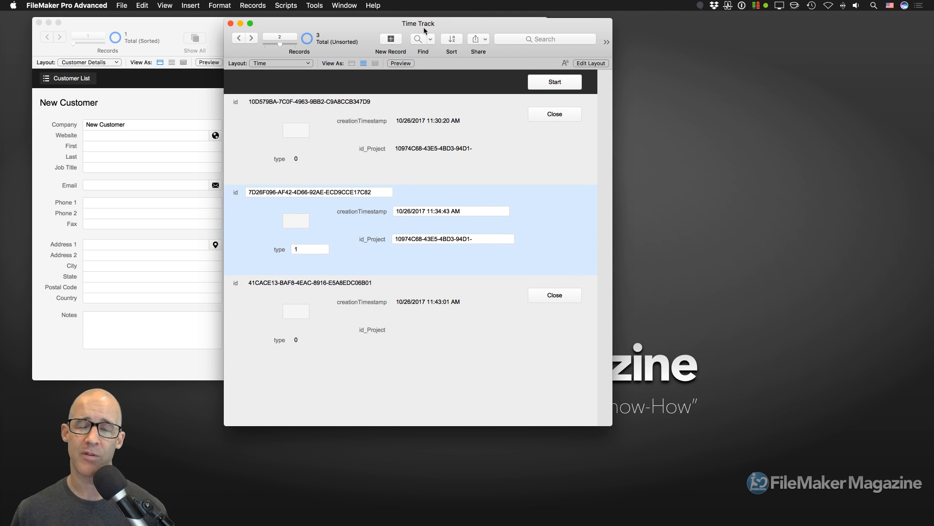
{"action": "left_click_drag", "start_coordinate": [424, 26], "coordinate": [497, 29]}
{"action": "left_click", "coordinate": [252, 100]}
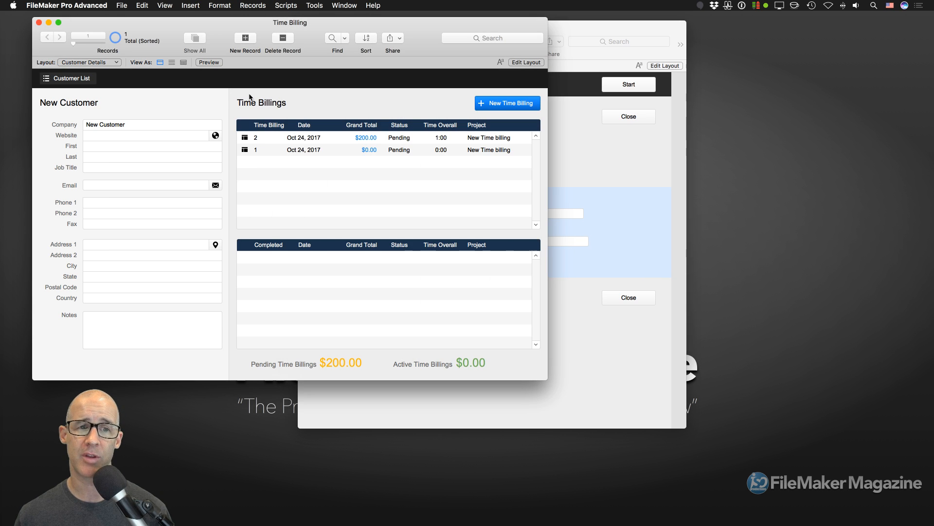
{"action": "left_click", "coordinate": [343, 139]}
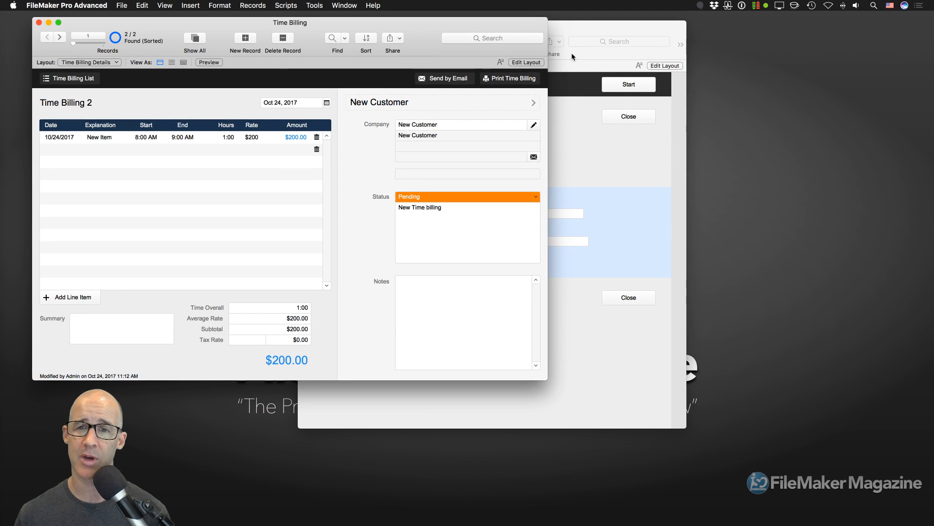
- Compare the full id_Project values of the first two records in the Time Track window
{"action": "left_click", "coordinate": [583, 28]}
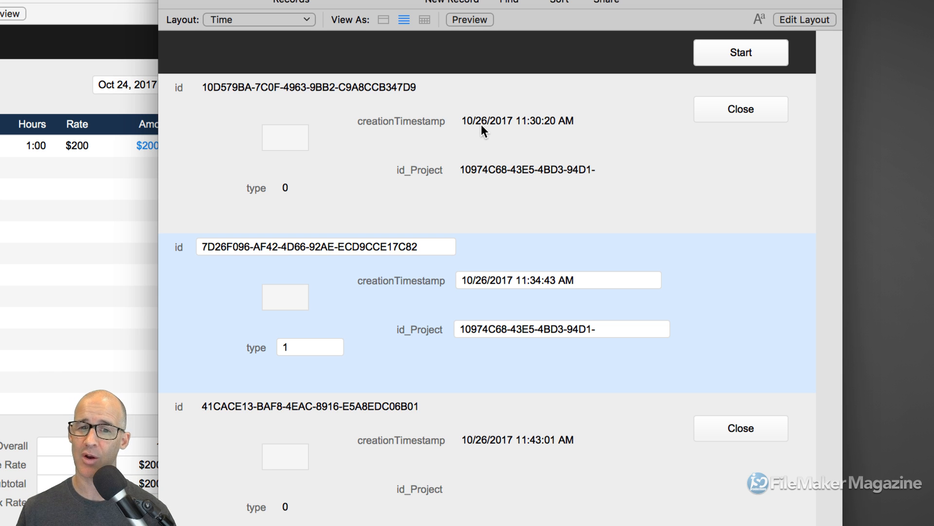
{"action": "left_click", "coordinate": [504, 170]}
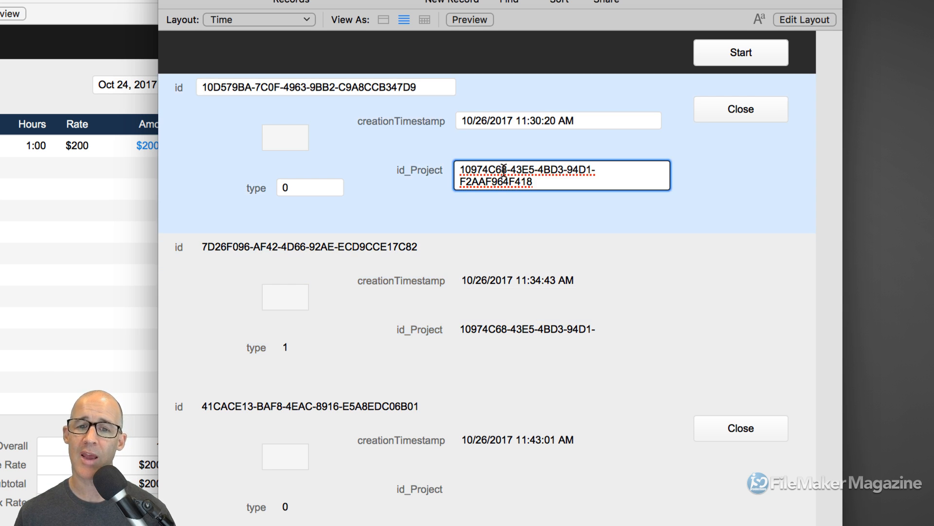
{"action": "left_click", "coordinate": [524, 330]}
{"action": "left_click", "coordinate": [530, 181]}
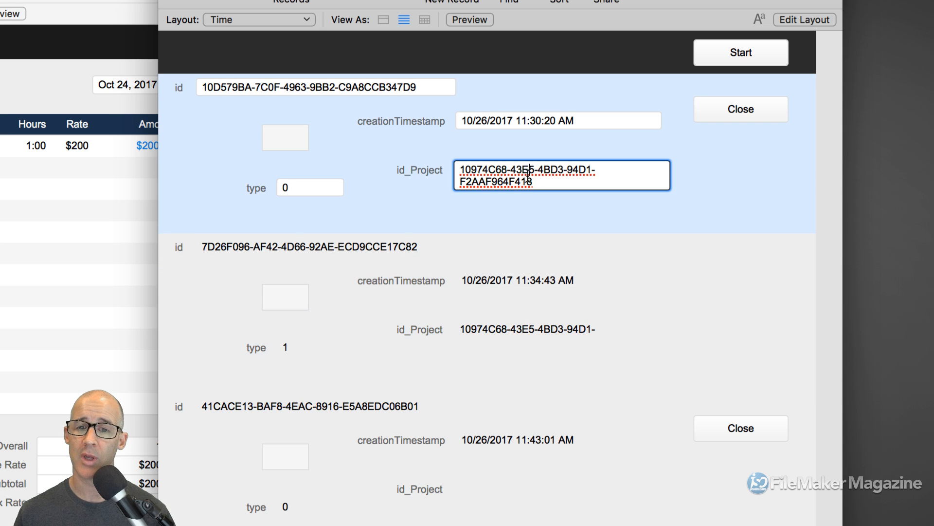
{"action": "left_click", "coordinate": [543, 326]}
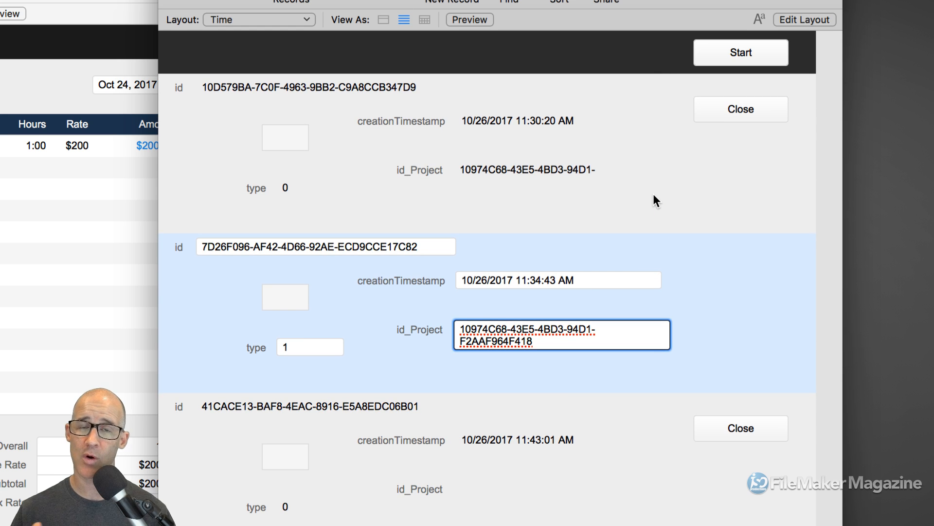
{"action": "left_click", "coordinate": [684, 190]}
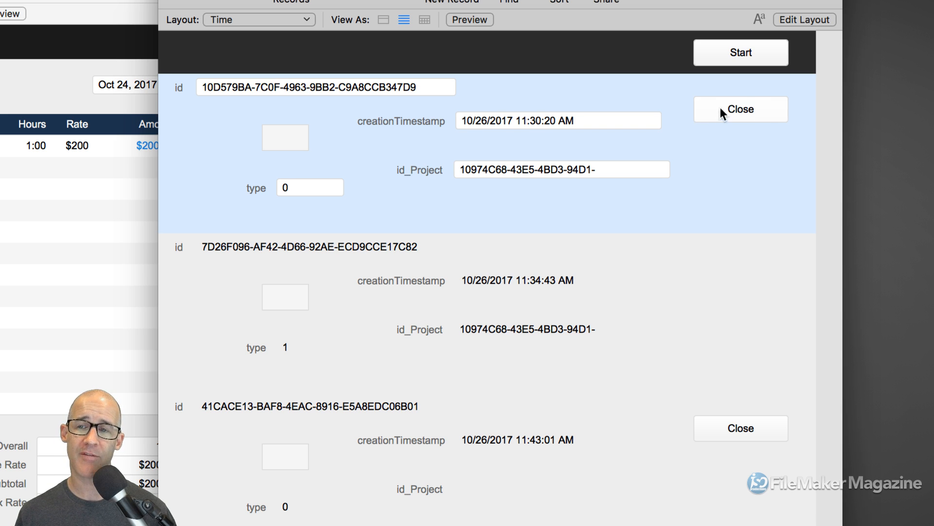
- Compare the type values of the first two Time Track records
{"action": "left_click", "coordinate": [288, 347]}
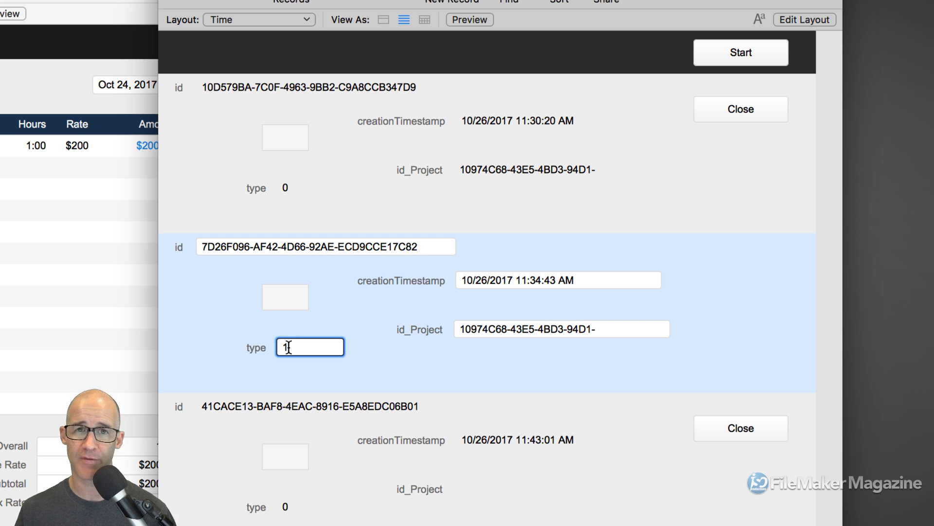
{"action": "left_click", "coordinate": [287, 188]}
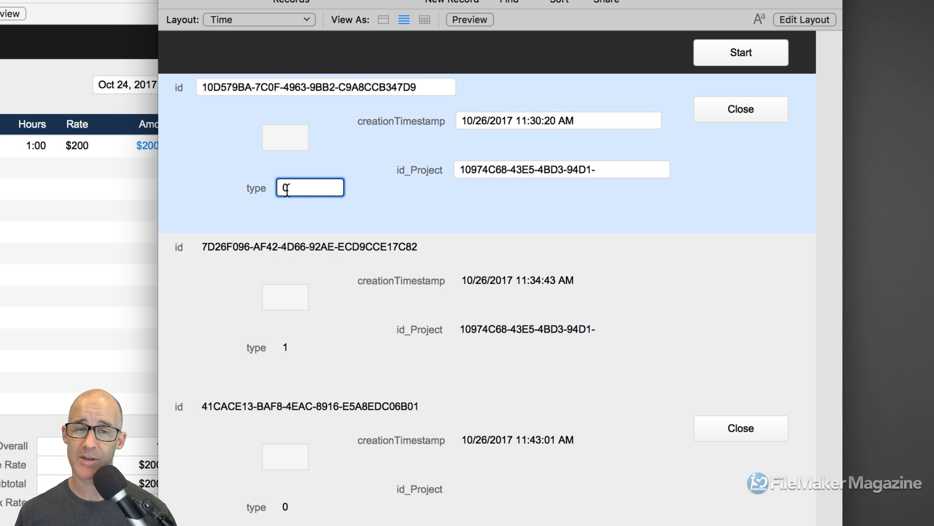
{"action": "left_click", "coordinate": [291, 348]}
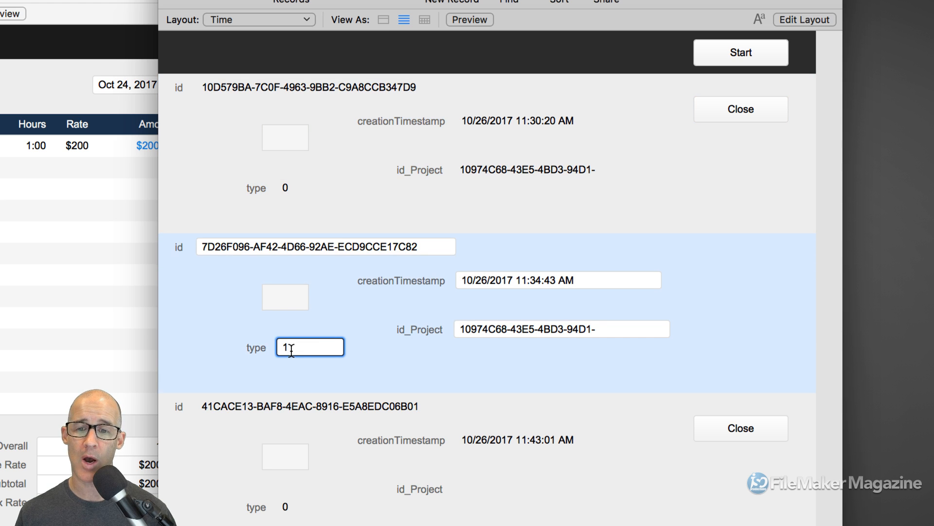
{"action": "left_click", "coordinate": [300, 190]}
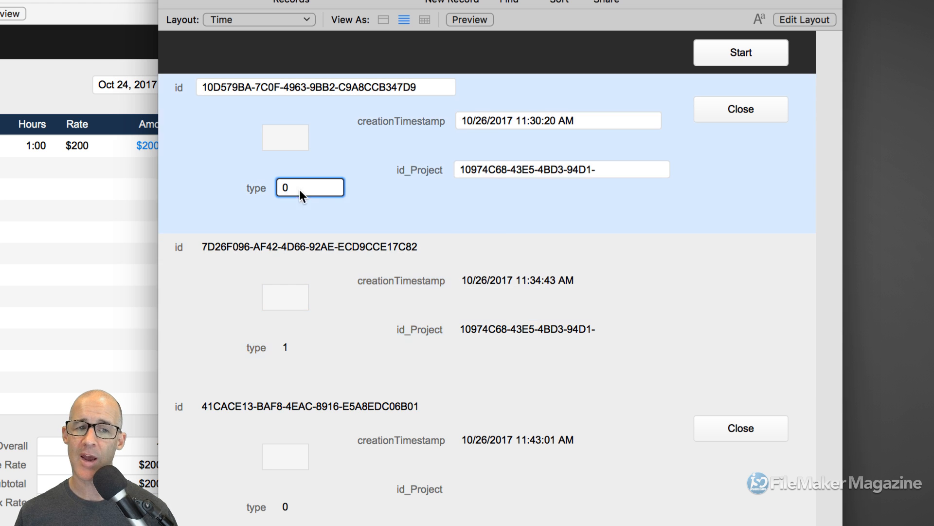
{"action": "left_click", "coordinate": [323, 296]}
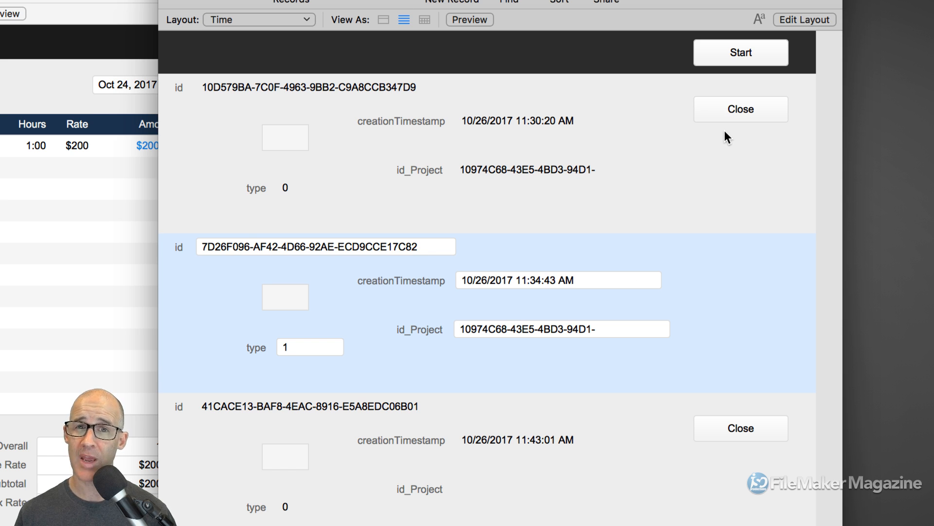
{"action": "left_click", "coordinate": [283, 189]}
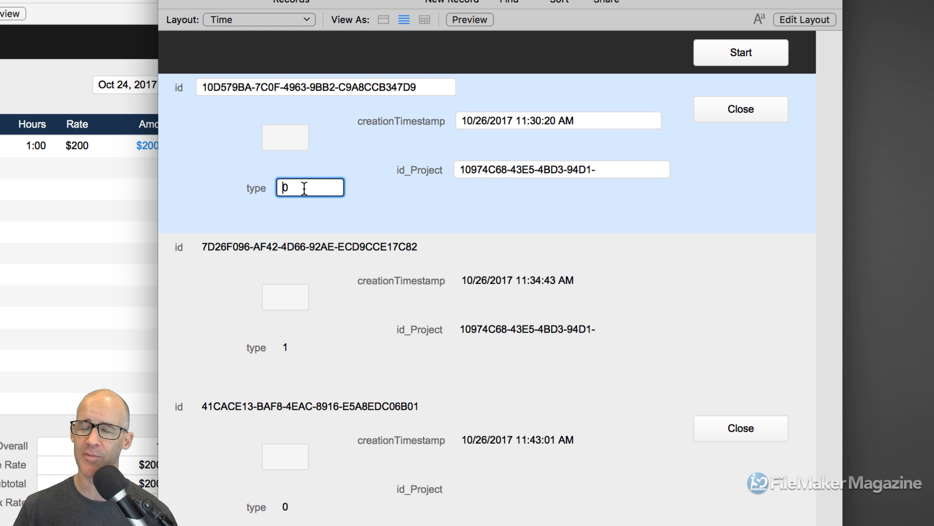
{"action": "left_click", "coordinate": [290, 205]}
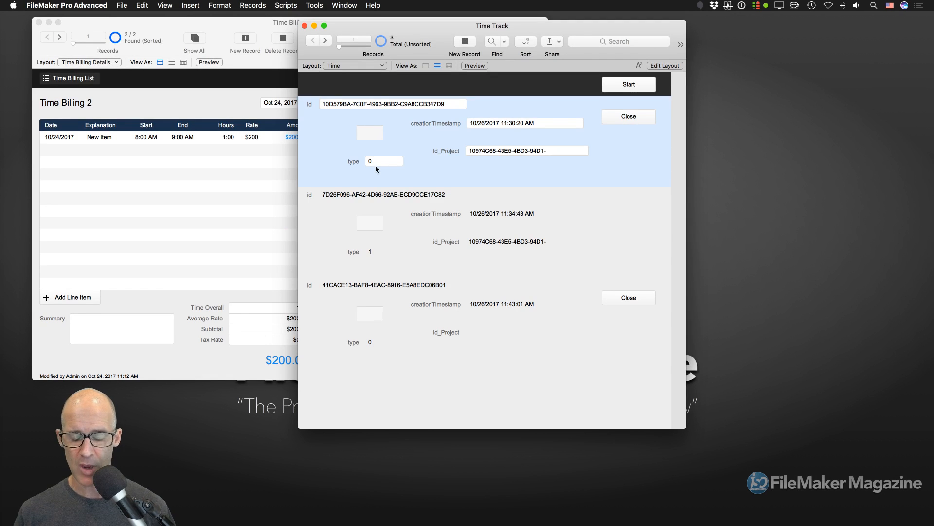
- Open the Time layout for editing and show only the Data Formatting options for the type field in the Inspector
{"action": "key", "text": "super+l"}
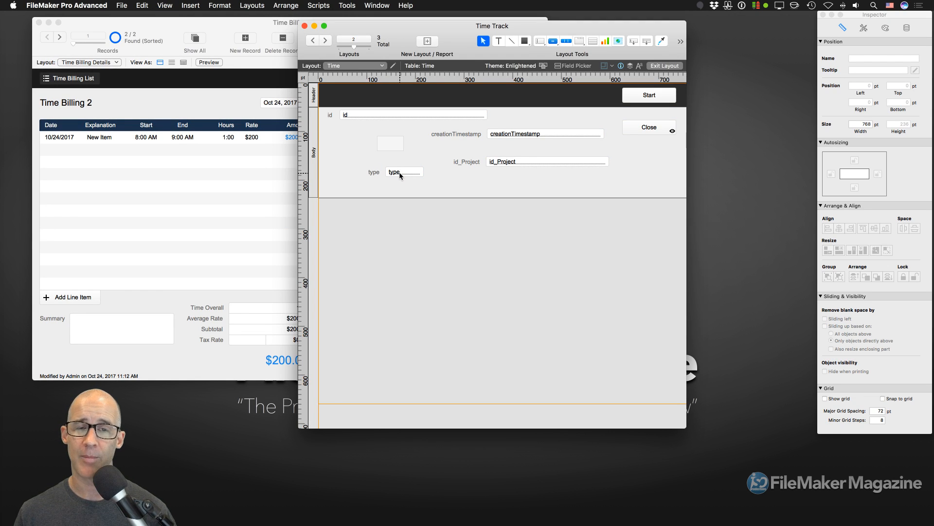
{"action": "left_click", "coordinate": [400, 173]}
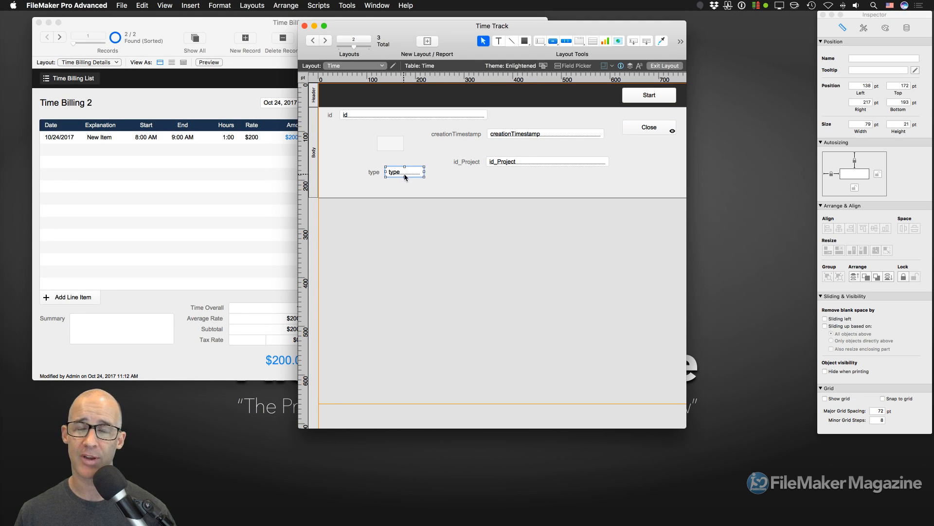
{"action": "left_click_drag", "start_coordinate": [891, 15], "coordinate": [518, 35]}
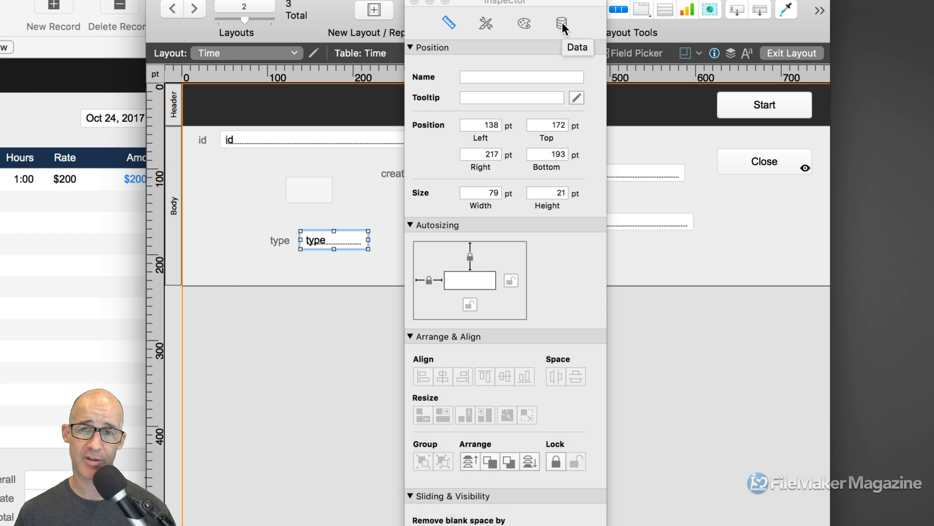
{"action": "left_click", "coordinate": [562, 22]}
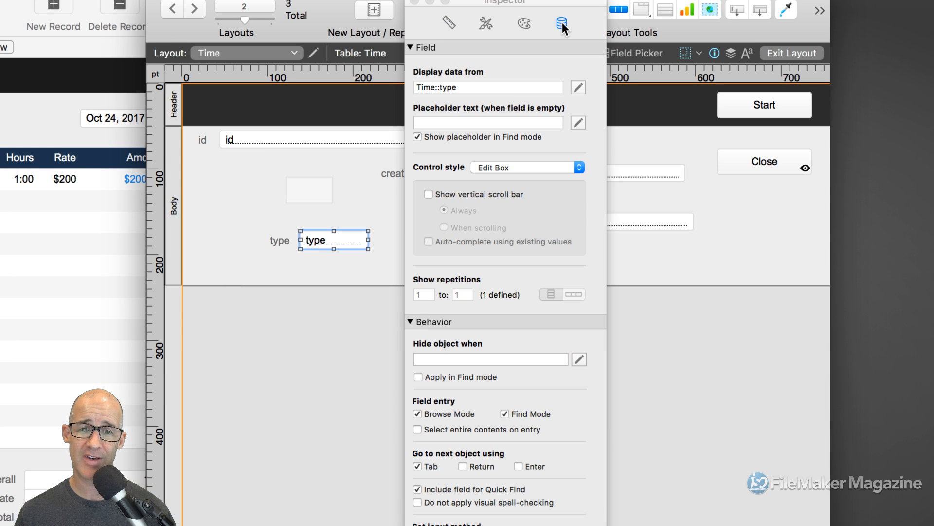
{"action": "left_click", "coordinate": [409, 47]}
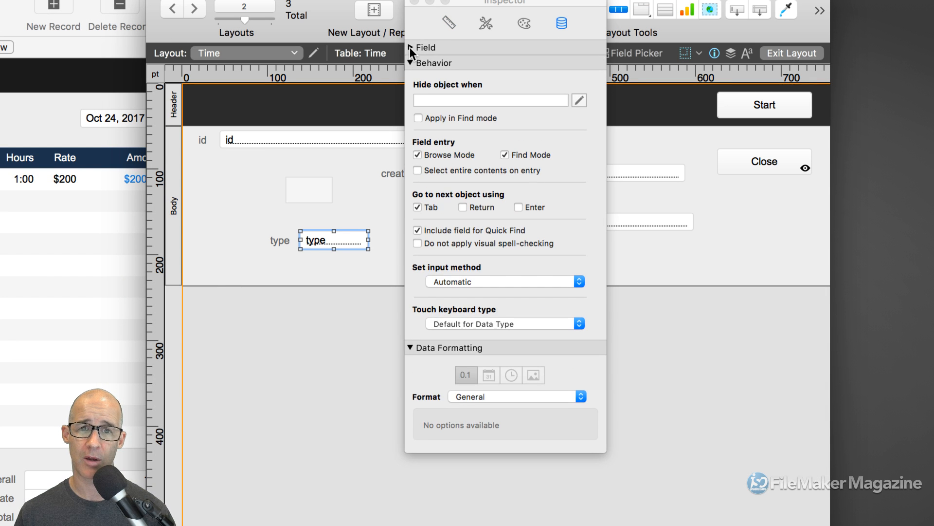
{"action": "left_click", "coordinate": [410, 60]}
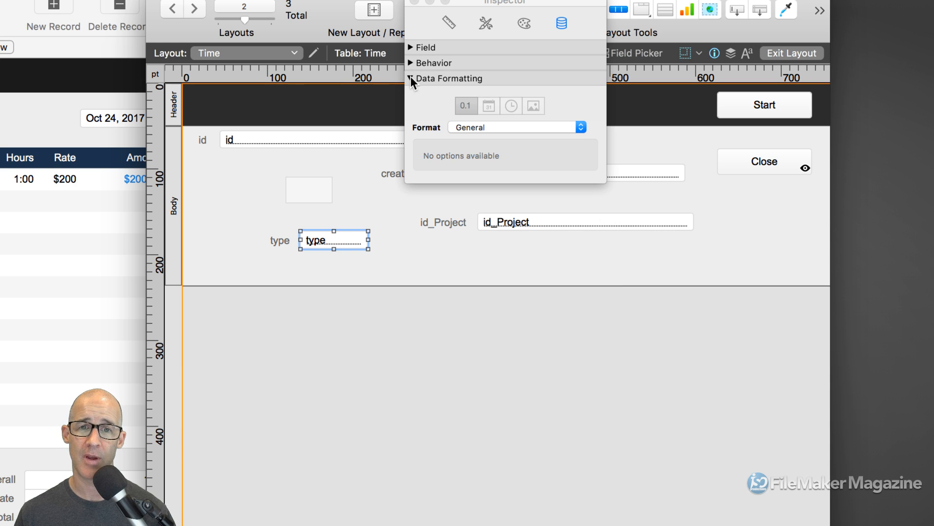
{"action": "left_click_drag", "start_coordinate": [510, 4], "coordinate": [497, 96]}
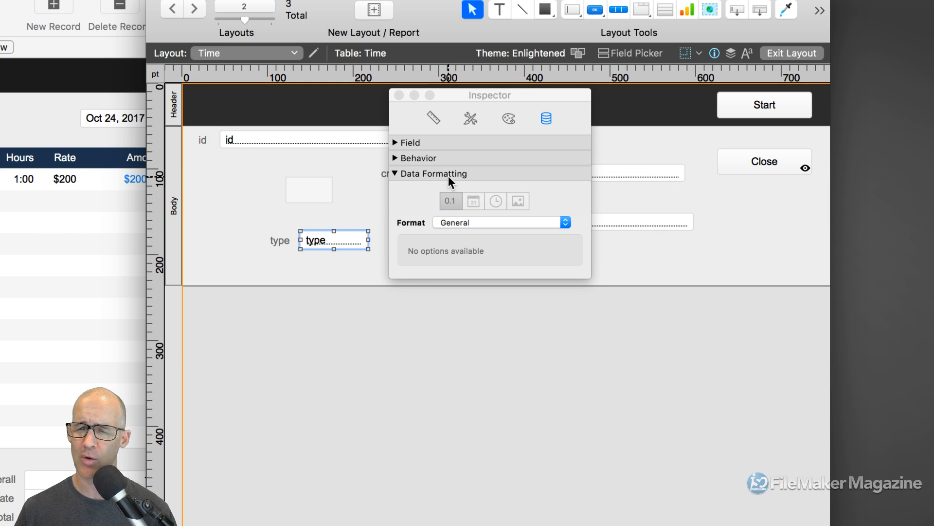
- Format the type field as Boolean, showing non-zeros as Yes and zeros as No
{"action": "left_click", "coordinate": [474, 222]}
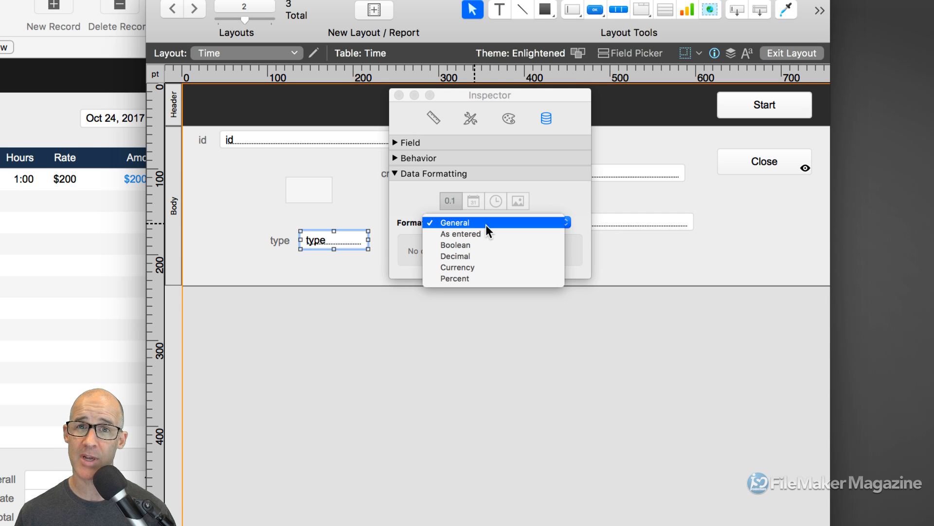
{"action": "left_click", "coordinate": [463, 245]}
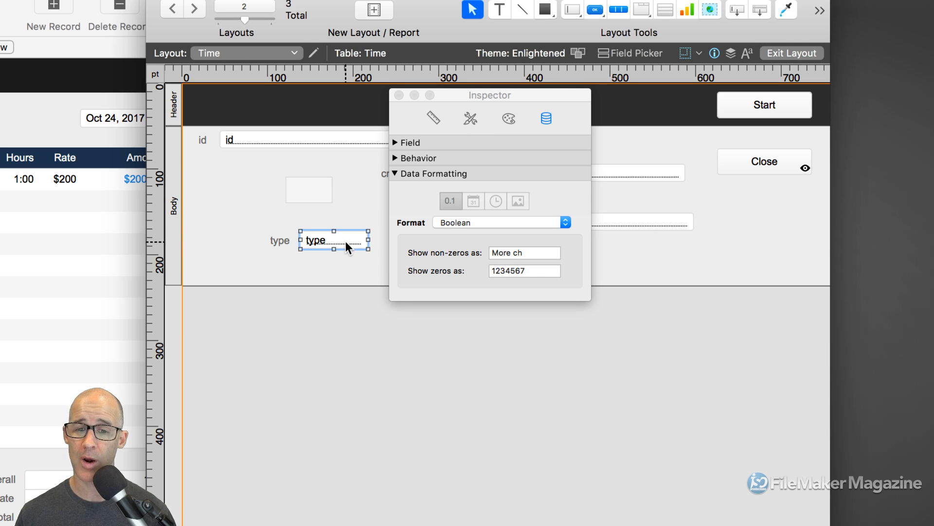
{"action": "left_click", "coordinate": [503, 253]}
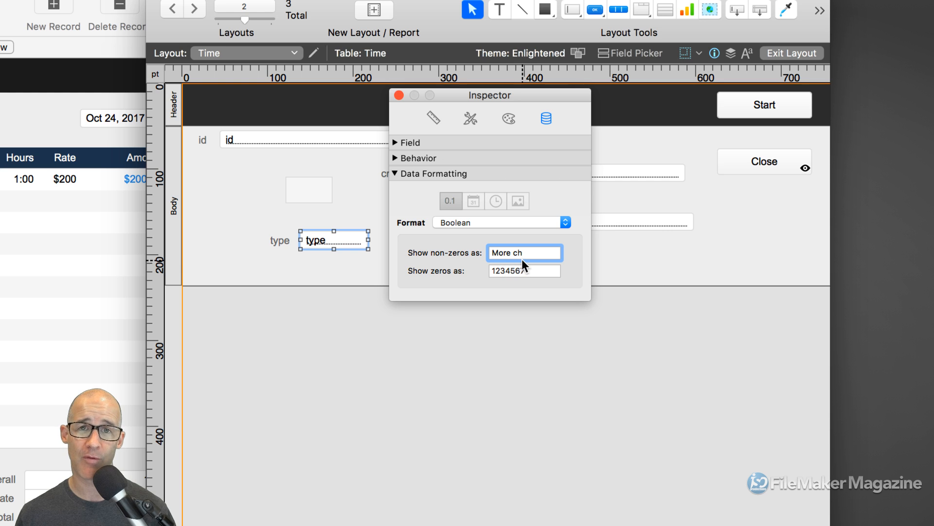
{"action": "left_click_drag", "start_coordinate": [528, 254], "coordinate": [490, 249]}
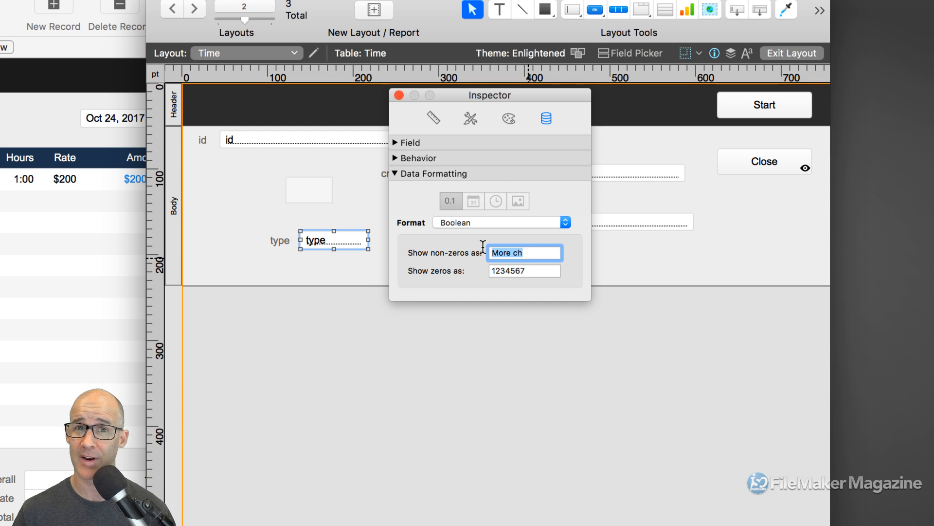
{"action": "type", "text": "Yes"}
{"action": "key", "text": "Tab"}
{"action": "type", "text": "No"}
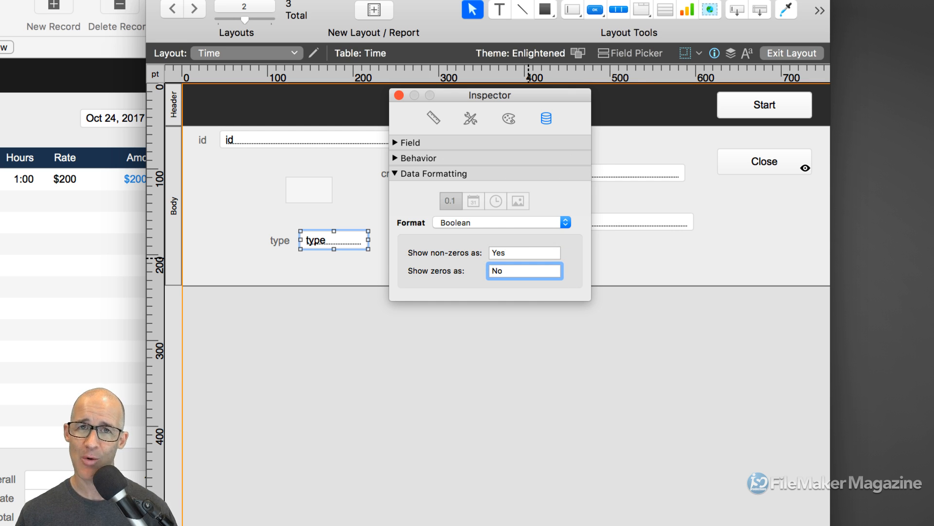
{"action": "key", "text": "Return"}
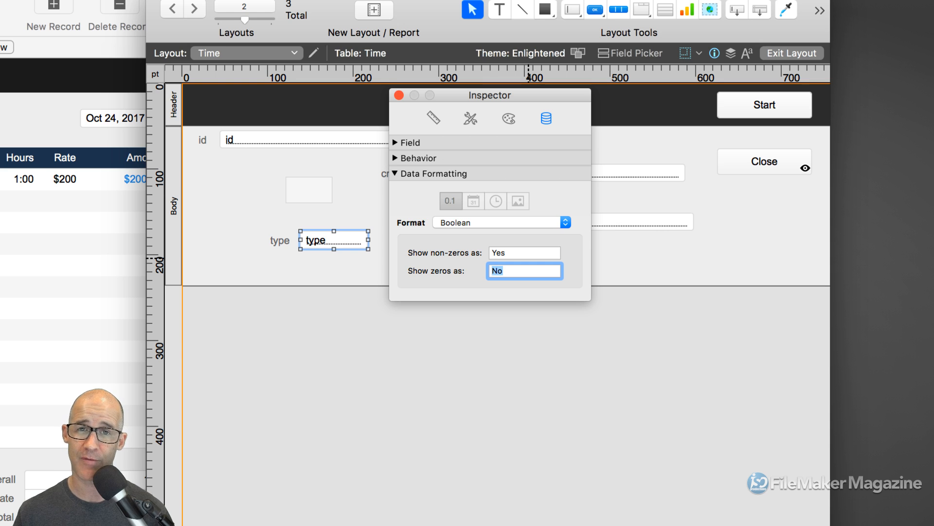
- Try to show zeros as 123456789 in the type field's Boolean format
{"action": "type", "text": "123"}
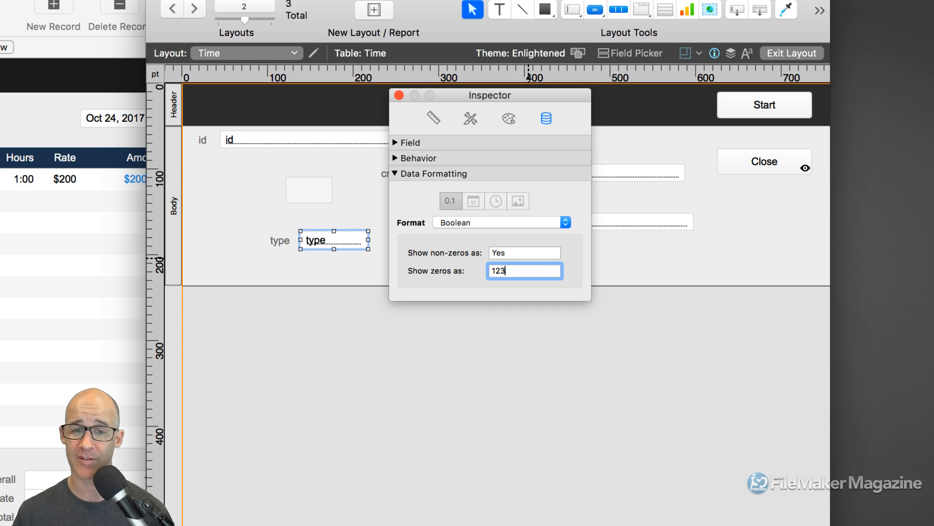
{"action": "type", "text": "45678"}
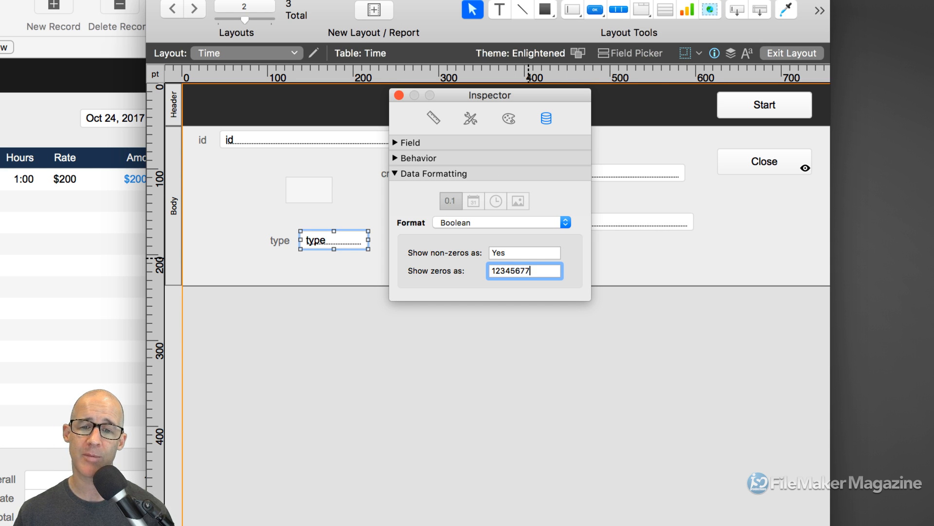
{"action": "key", "text": "BackSpace"}
{"action": "type", "text": "89"}
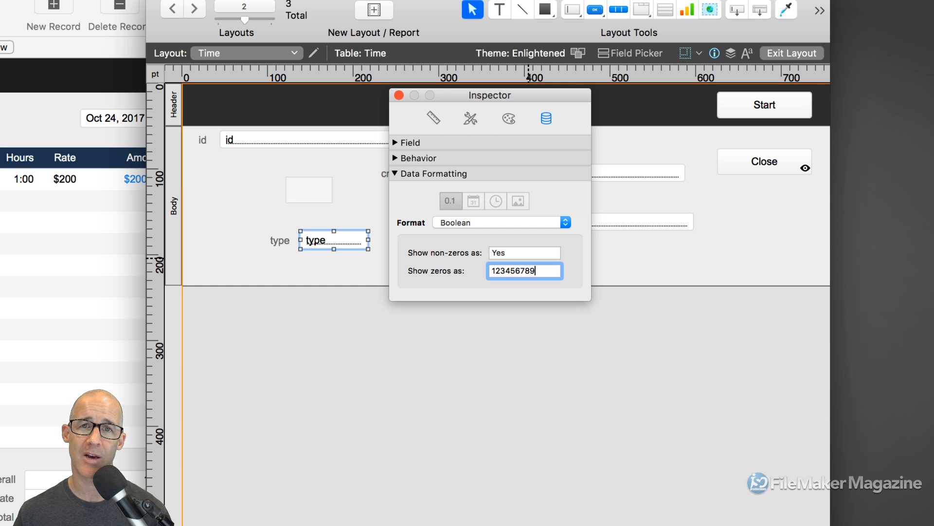
{"action": "key", "text": "Tab"}
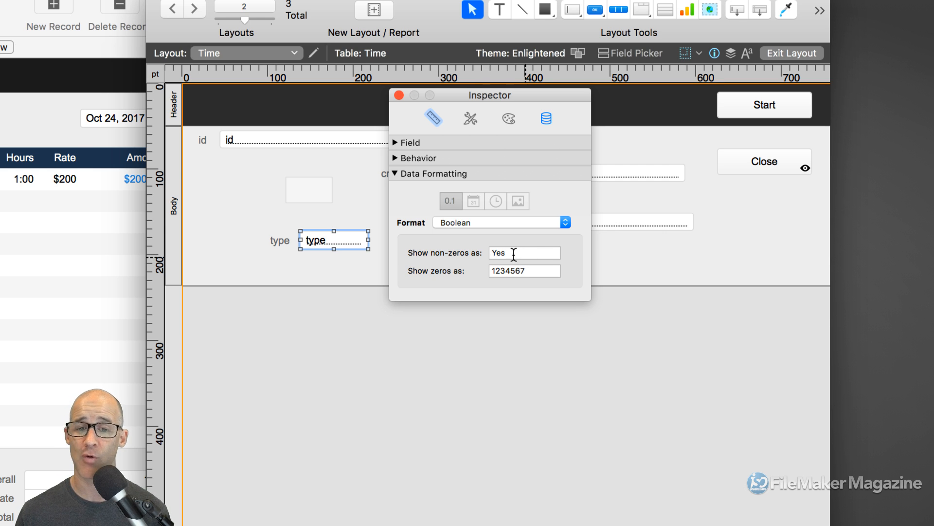
- Set the type field's Boolean format to show non-zeros as Closed and zeros as Open
{"action": "left_click_drag", "start_coordinate": [513, 254], "coordinate": [482, 250]}
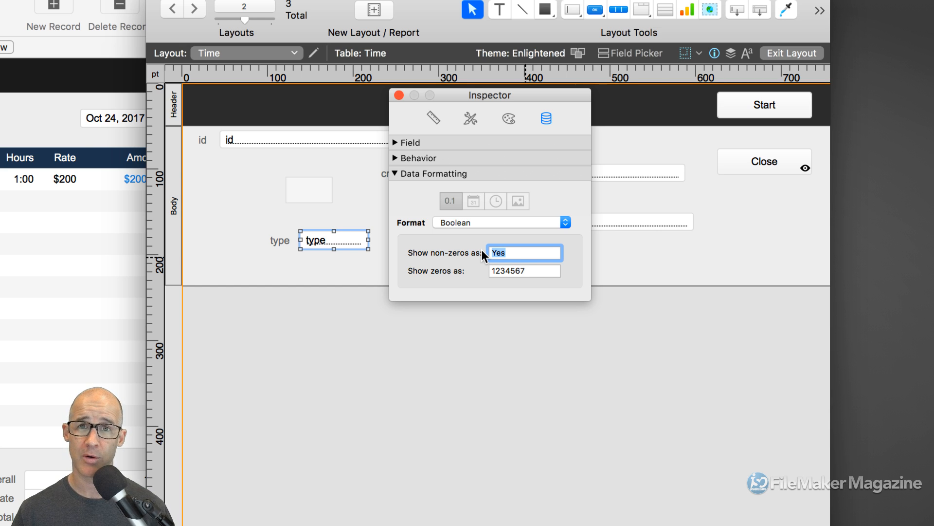
{"action": "type", "text": "Open"}
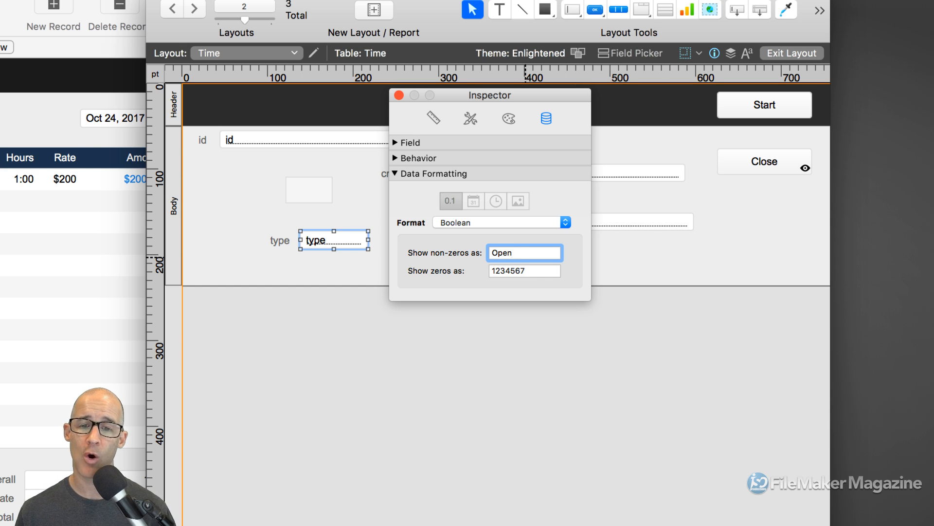
{"action": "left_click_drag", "start_coordinate": [527, 270], "coordinate": [485, 267]}
{"action": "type", "text": "Open"}
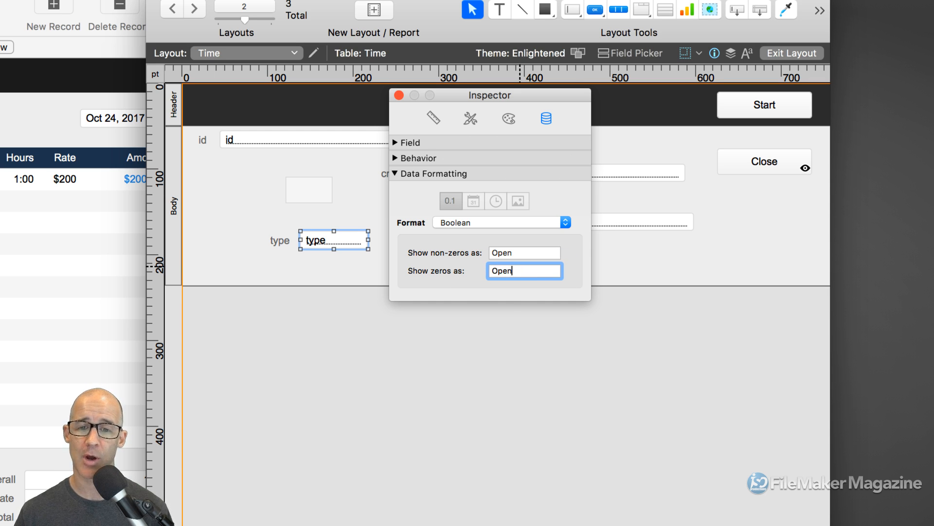
{"action": "key", "text": "shift+Tab"}
{"action": "type", "text": "Closed"}
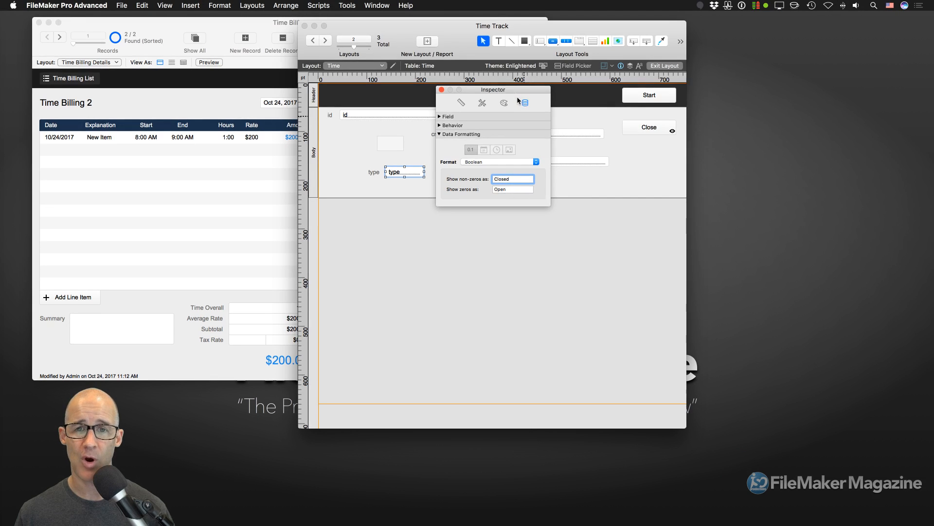
- Move the Inspector out of the way and check the type field's text in Browse mode
{"action": "left_click_drag", "start_coordinate": [532, 96], "coordinate": [816, 74]}
{"action": "left_click_drag", "start_coordinate": [679, 78], "coordinate": [759, 62]}
{"action": "key", "text": "super+b"}
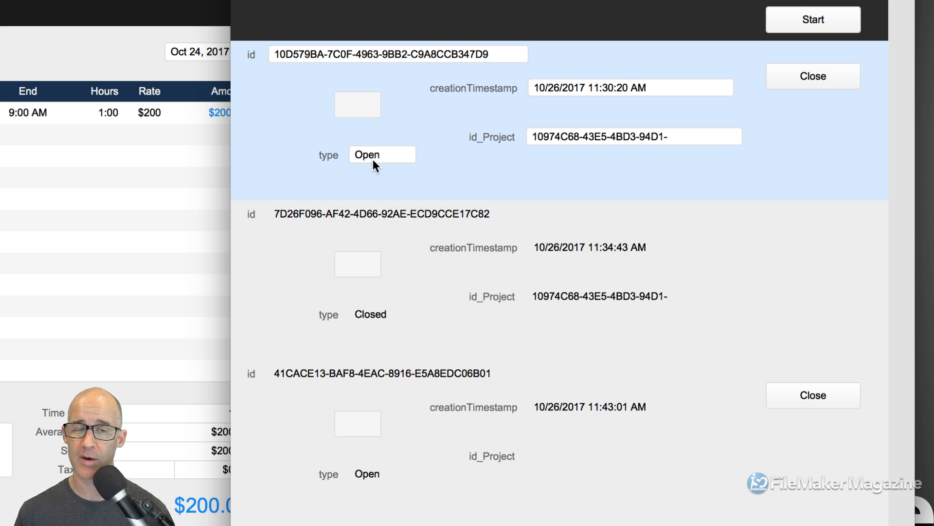
- Return to Layout mode and delete the type field together with its label from the body
{"action": "key", "text": "super+l"}
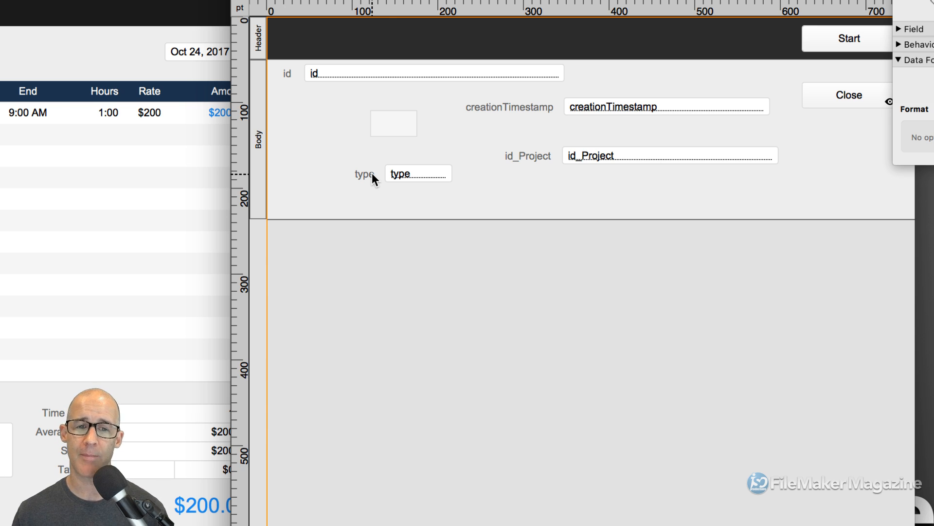
{"action": "left_click", "coordinate": [374, 175]}
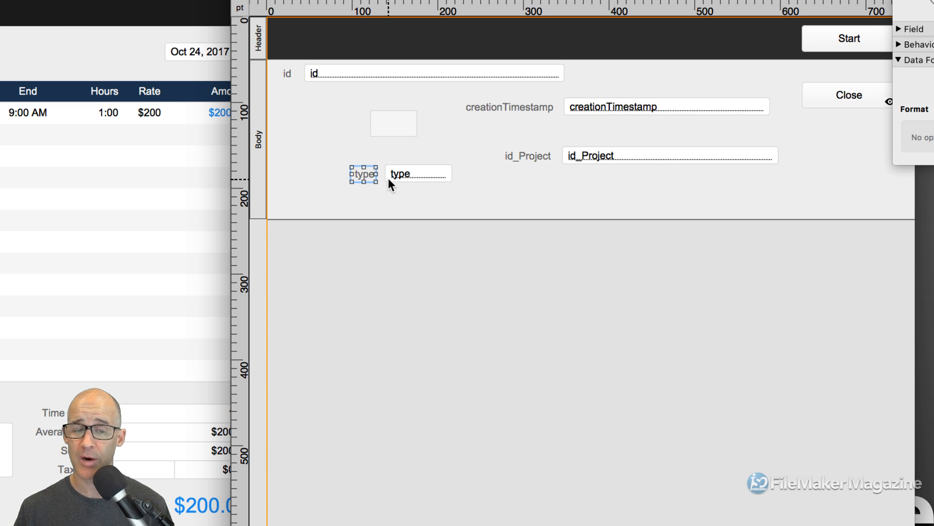
{"action": "left_click", "coordinate": [404, 173], "text": "shift"}
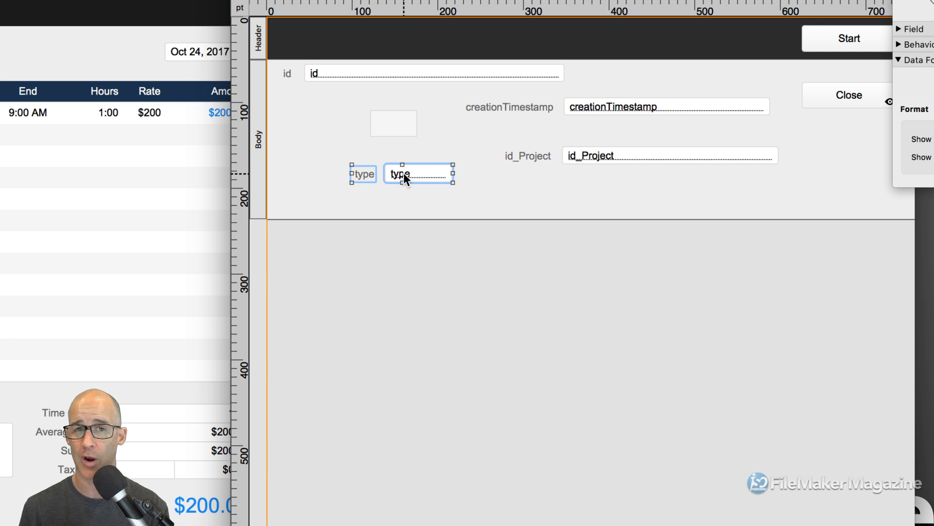
{"action": "left_click_drag", "start_coordinate": [466, 189], "coordinate": [361, 169]}
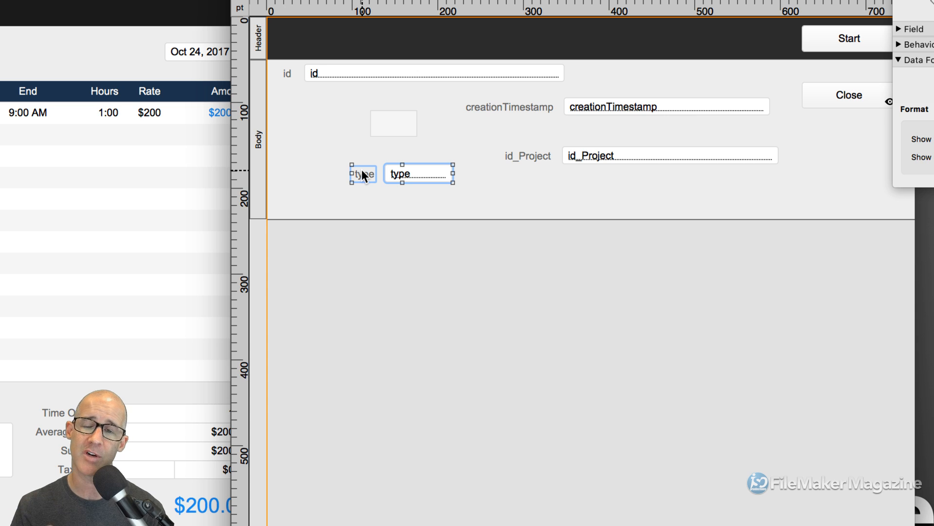
{"action": "key", "text": "Delete"}
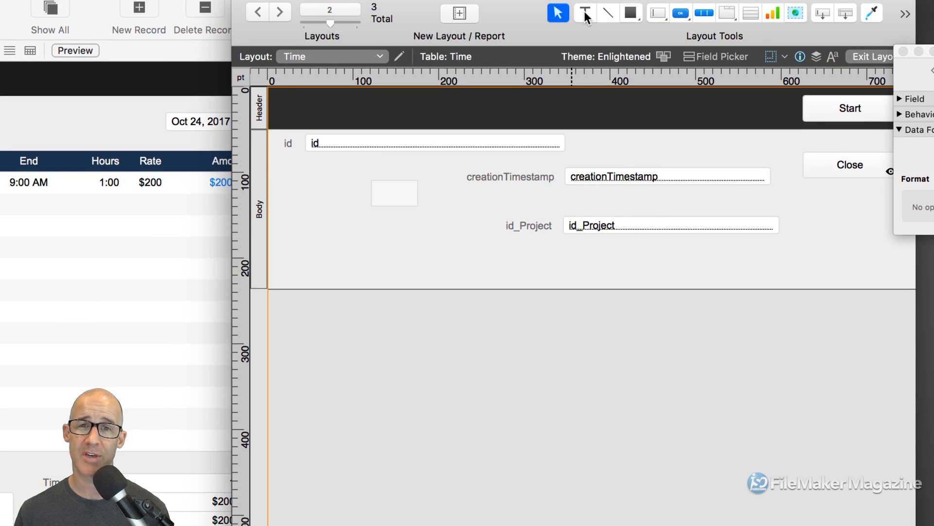
- Copy the creationTimestamp label to the spot below the empty box and replace its text with the type merge field
{"action": "left_click_drag", "start_coordinate": [504, 176], "coordinate": [363, 239]}
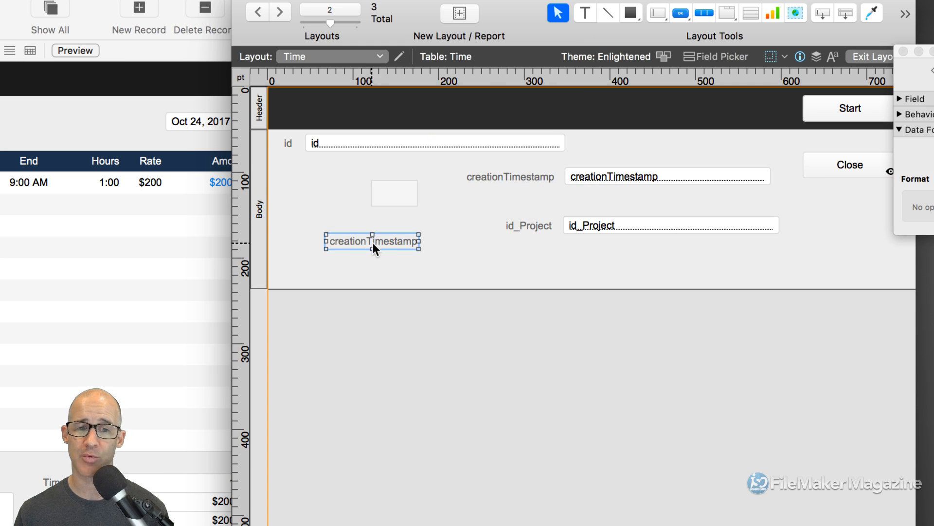
{"action": "double_click", "coordinate": [375, 240]}
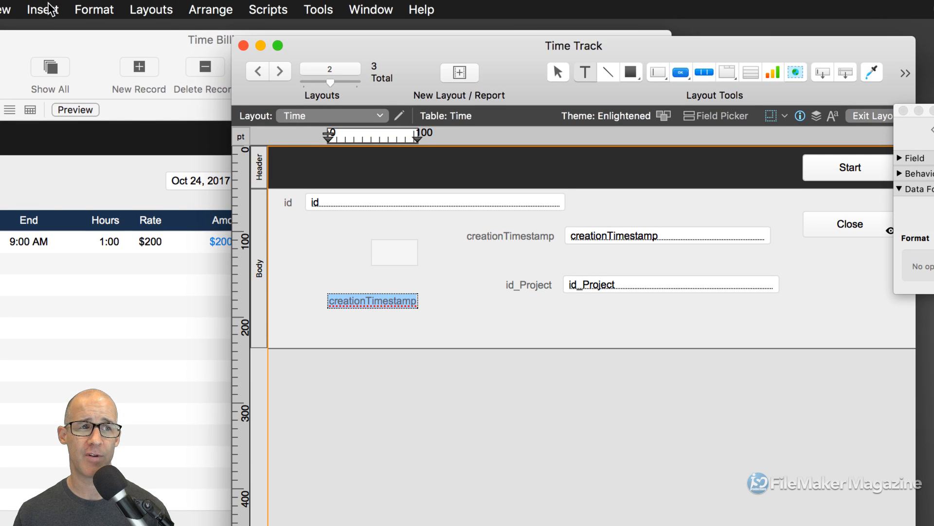
{"action": "left_click", "coordinate": [45, 7]}
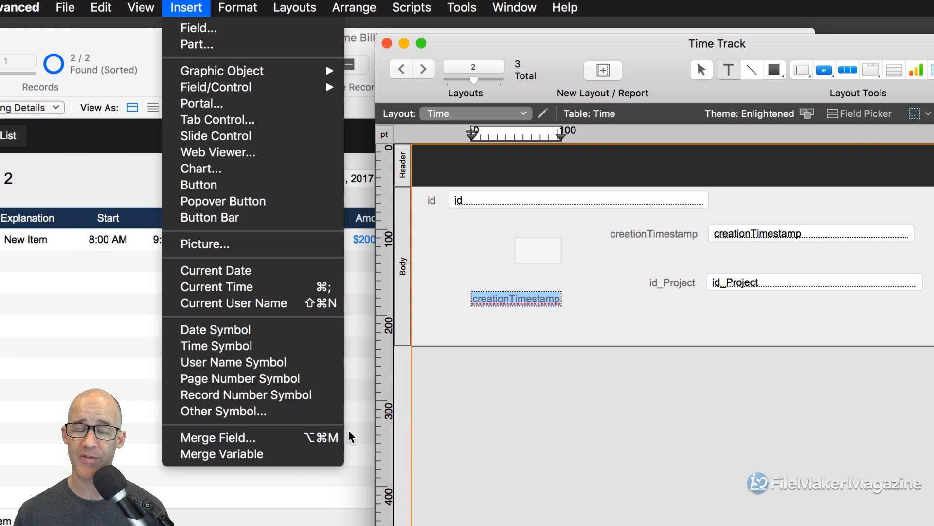
{"action": "left_click", "coordinate": [518, 319]}
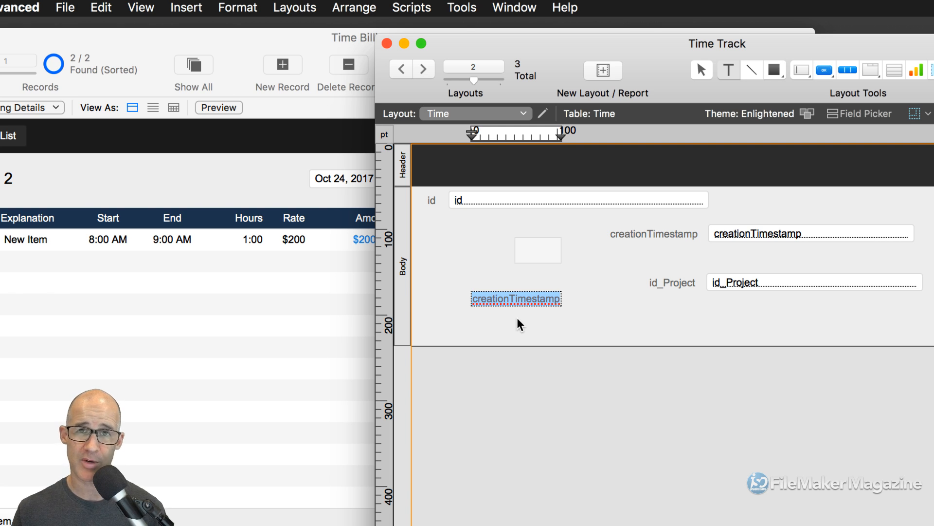
{"action": "key", "text": "super+alt+m"}
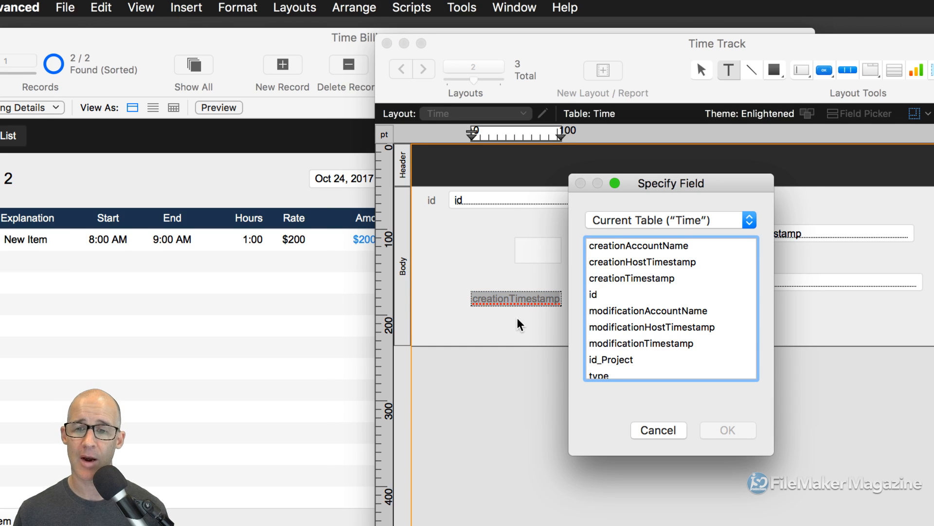
{"action": "left_click_drag", "start_coordinate": [646, 209], "coordinate": [639, 79]}
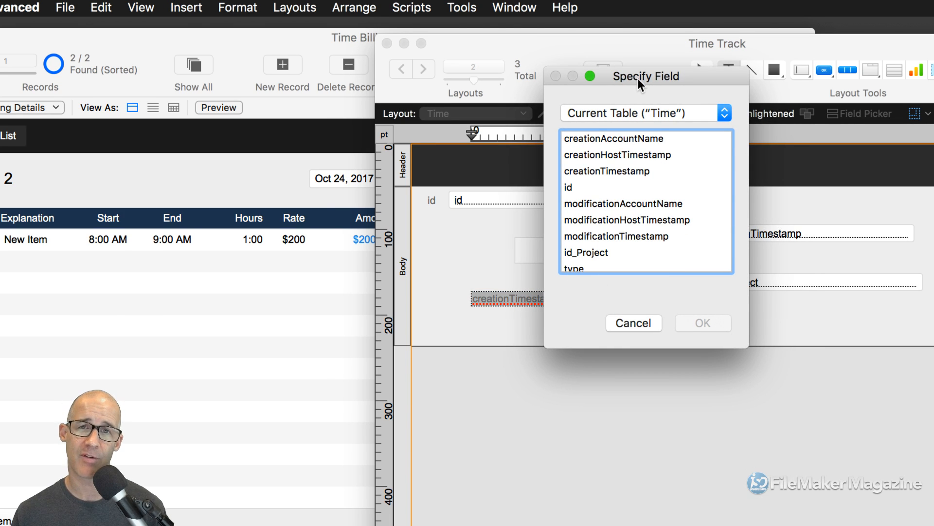
{"action": "scroll", "coordinate": [658, 211], "scroll_direction": "down", "scroll_amount": 1}
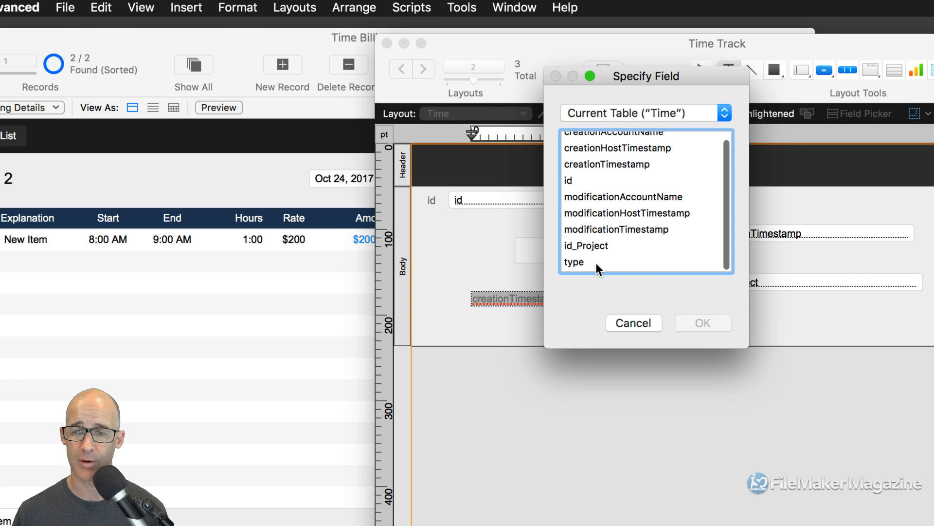
{"action": "double_click", "coordinate": [583, 262]}
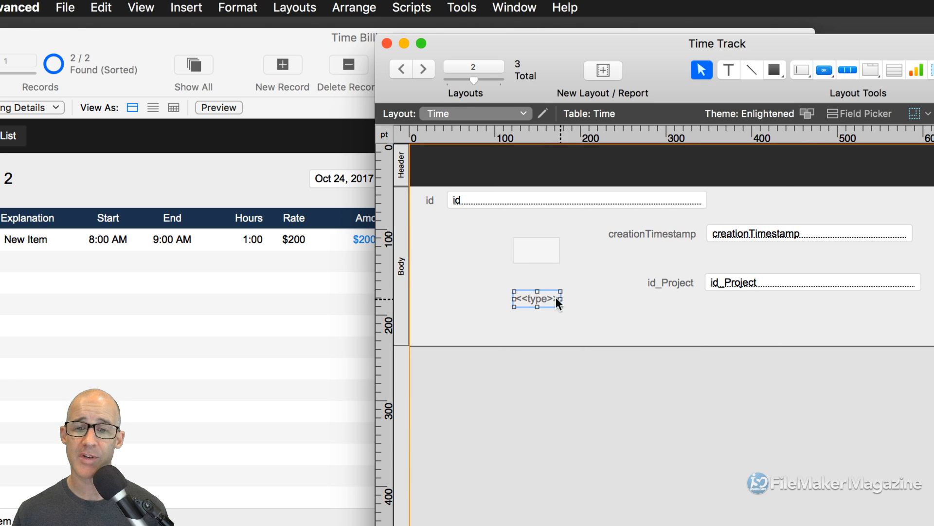
{"action": "left_click_drag", "start_coordinate": [536, 296], "coordinate": [515, 291]}
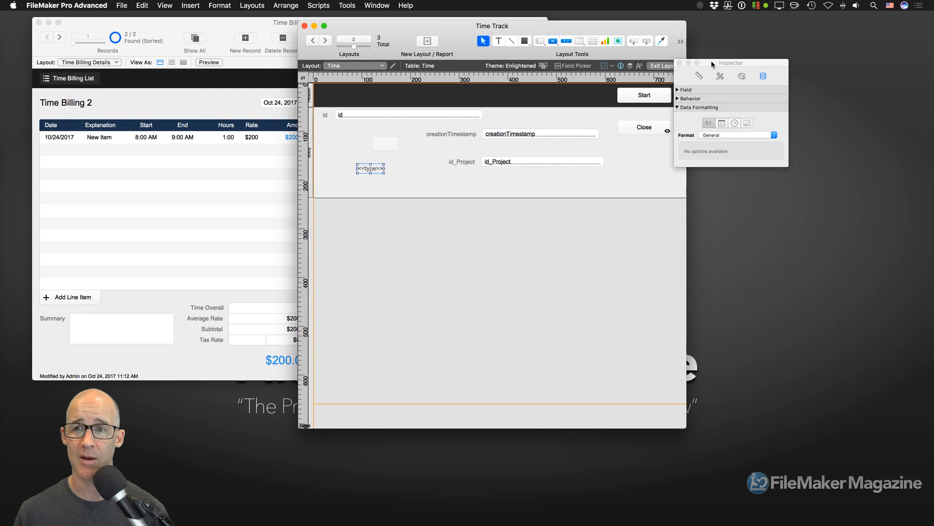
- Format the type merge field as Boolean, showing non-zeros as Closed and zeros as Open
{"action": "left_click_drag", "start_coordinate": [685, 61], "coordinate": [405, 97]}
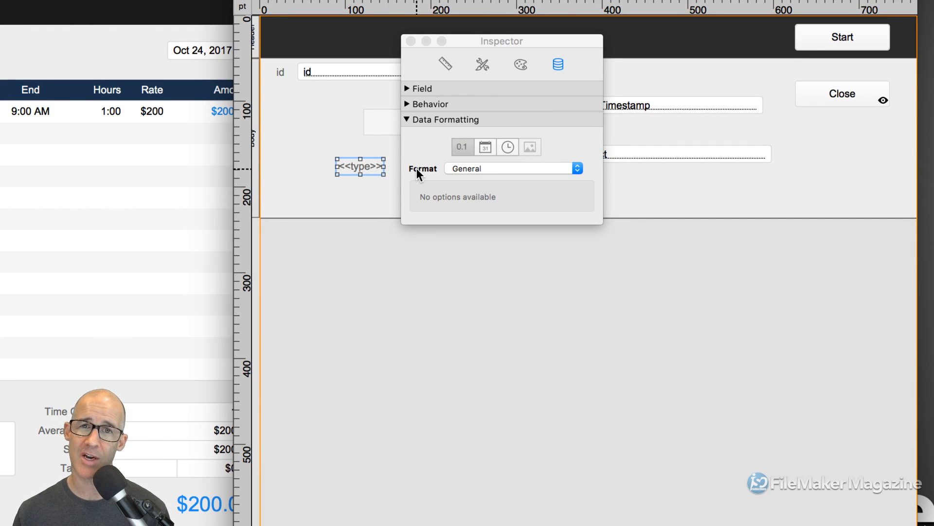
{"action": "left_click", "coordinate": [471, 169]}
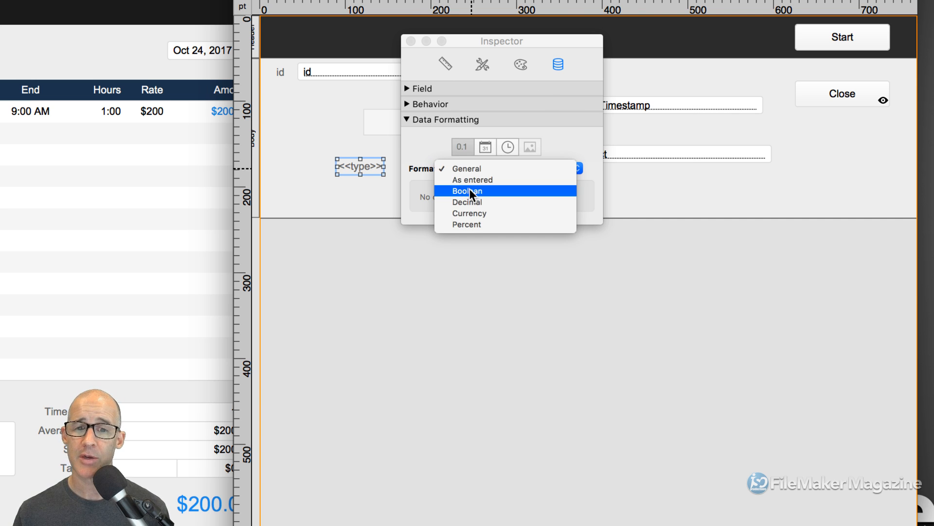
{"action": "left_click", "coordinate": [471, 192]}
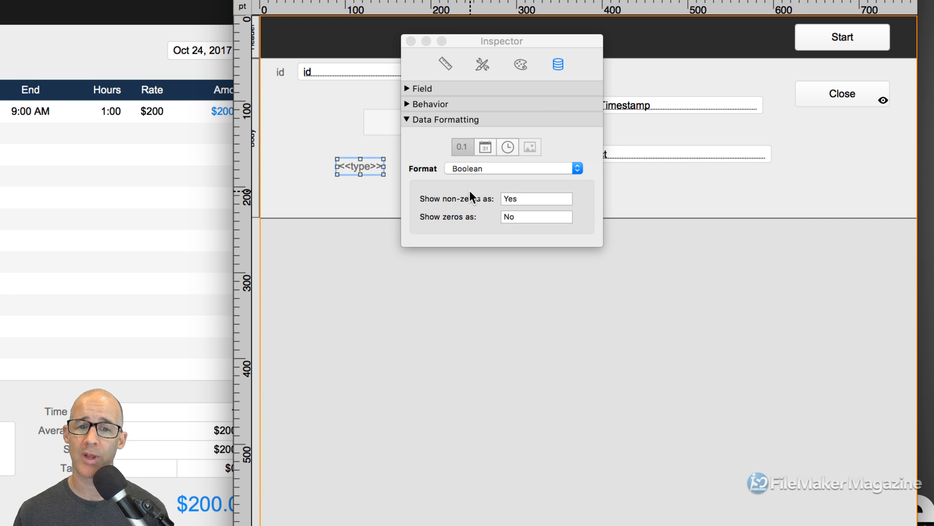
{"action": "left_click", "coordinate": [519, 201]}
{"action": "type", "text": "Closed"}
{"action": "left_click", "coordinate": [516, 217]}
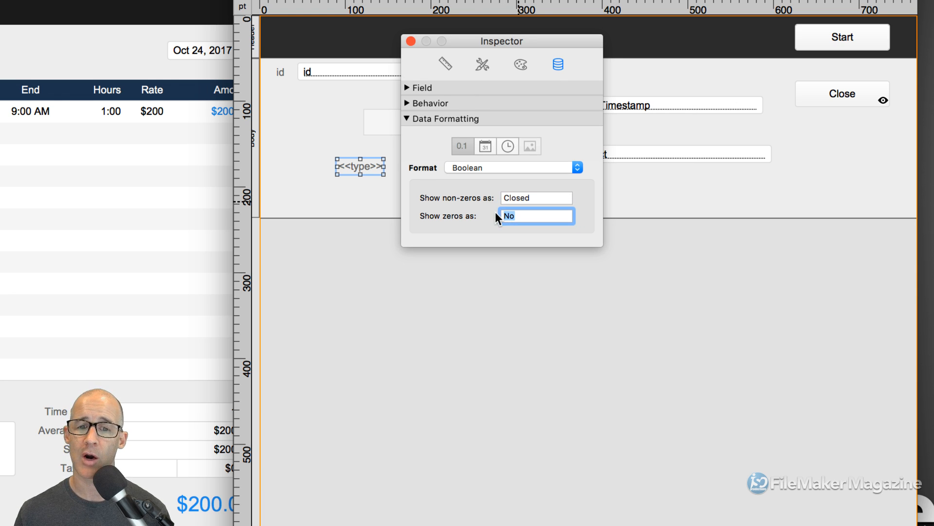
{"action": "type", "text": "Ope"}
{"action": "key", "text": "BackSpace"}
{"action": "key", "text": "BackSpace"}
{"action": "type", "text": "pen"}
- Move the type merge field lower and further left in the body, close the Inspector and return to Browse mode
{"action": "left_click_drag", "start_coordinate": [487, 43], "coordinate": [647, 49]}
{"action": "left_click", "coordinate": [409, 191]}
{"action": "left_click_drag", "start_coordinate": [367, 170], "coordinate": [327, 188]}
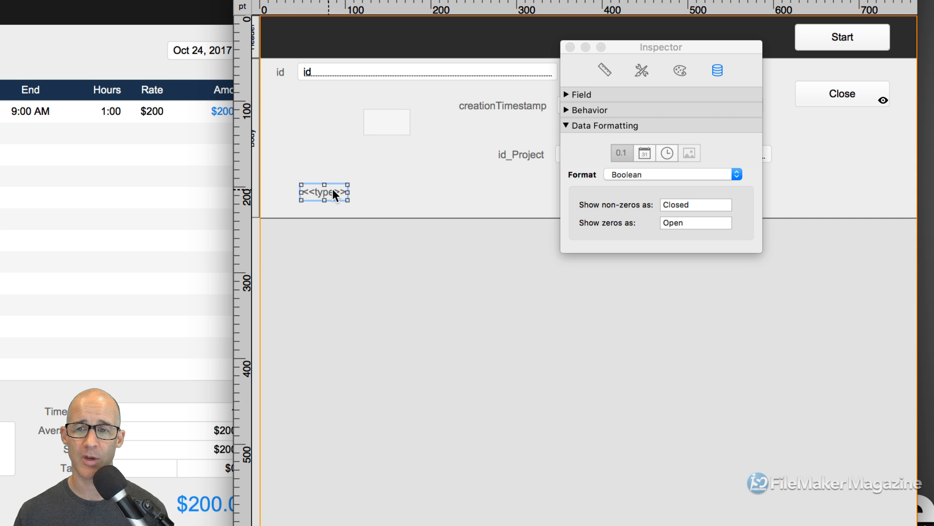
{"action": "left_click", "coordinate": [570, 47]}
{"action": "mouse_move", "coordinate": [347, 200]}
{"action": "left_mouse_down"}
{"action": "mouse_move", "coordinate": [372, 201]}
{"action": "mouse_move", "coordinate": [346, 192]}
{"action": "left_mouse_up"}
{"action": "key", "text": "super+b"}
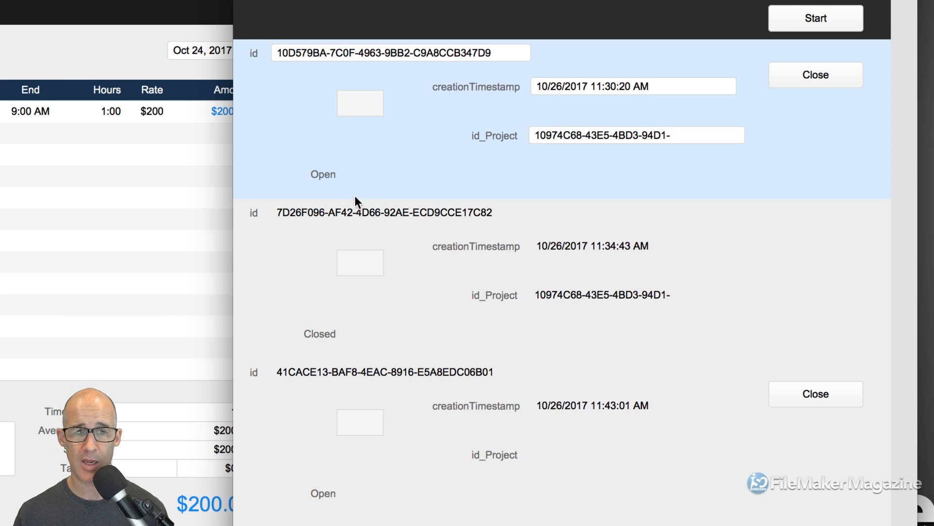
- Select the first and second Time records in turn to compare their type text
{"action": "left_click", "coordinate": [332, 324]}
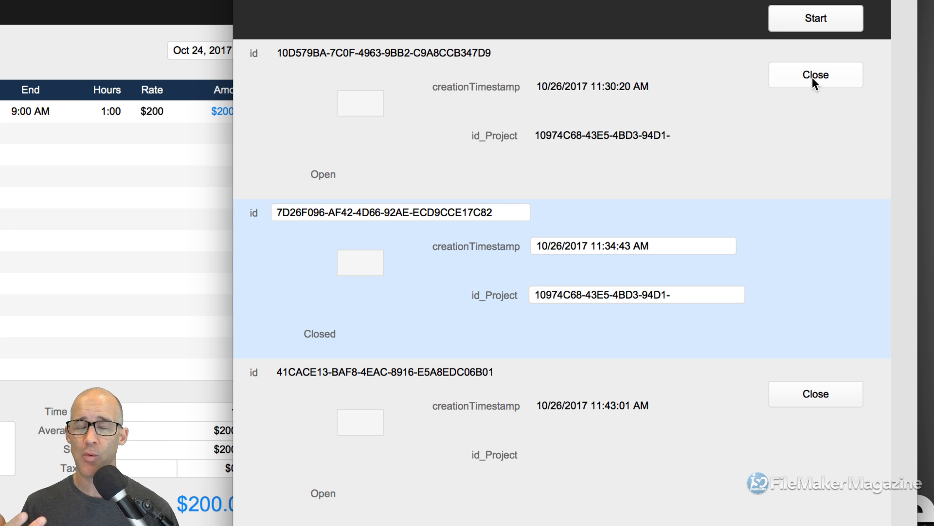
{"action": "left_click", "coordinate": [388, 149]}
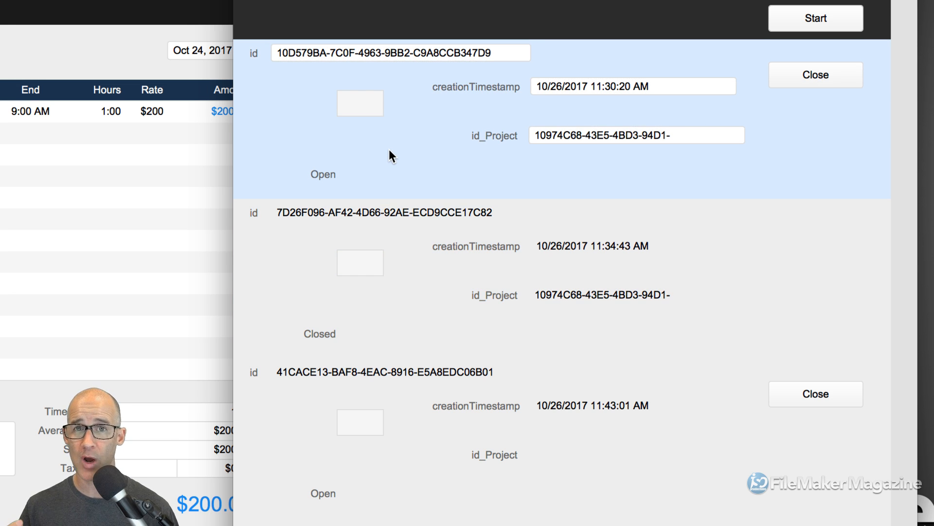
{"action": "left_click", "coordinate": [426, 306]}
{"action": "left_click", "coordinate": [425, 165]}
{"action": "left_click", "coordinate": [433, 299]}
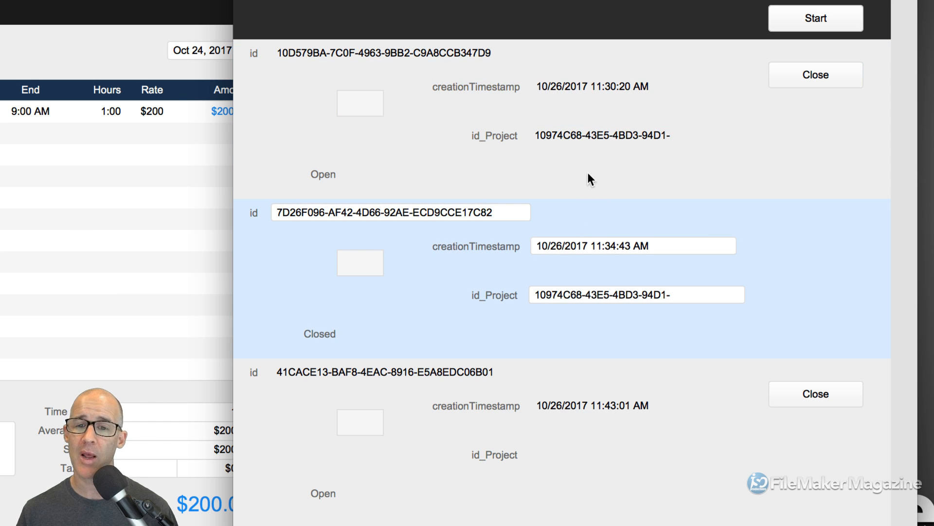
- Compare the full id_Project values of the first two Time records
{"action": "left_click", "coordinate": [590, 136]}
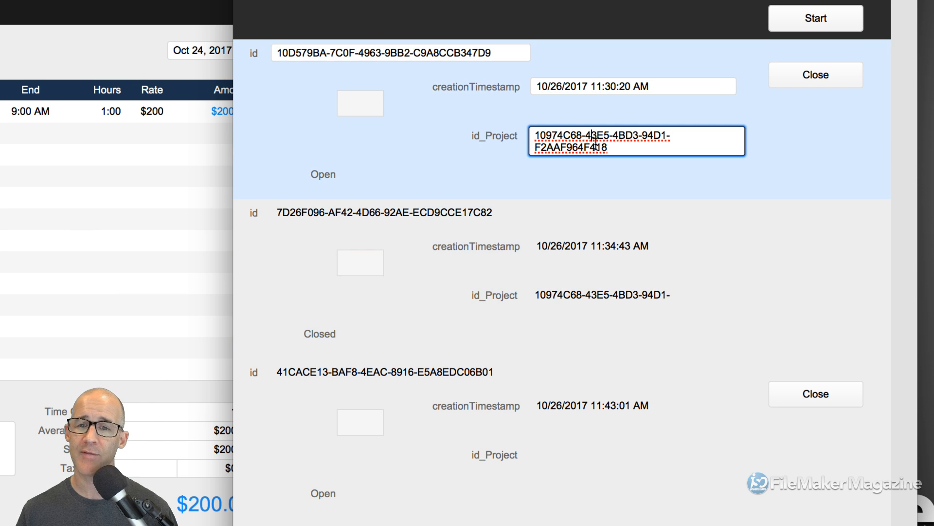
{"action": "left_click", "coordinate": [597, 293]}
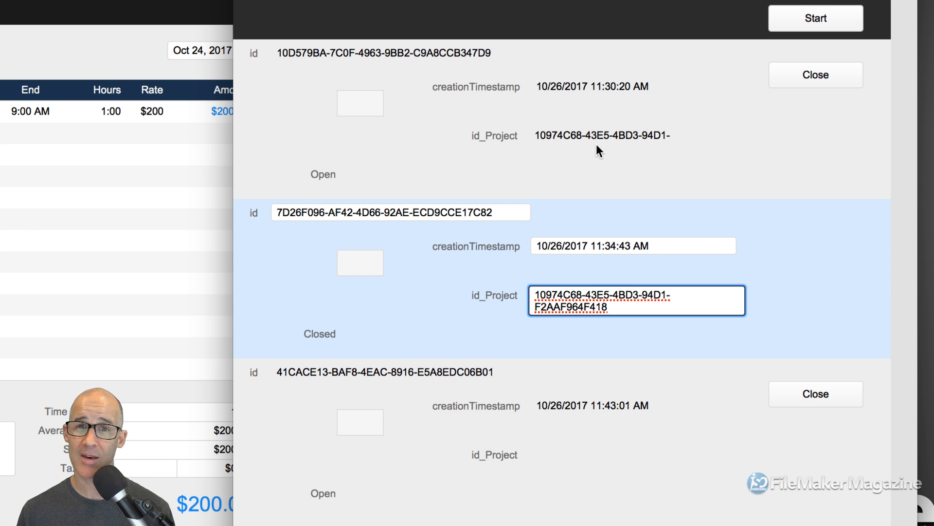
{"action": "left_click", "coordinate": [584, 136]}
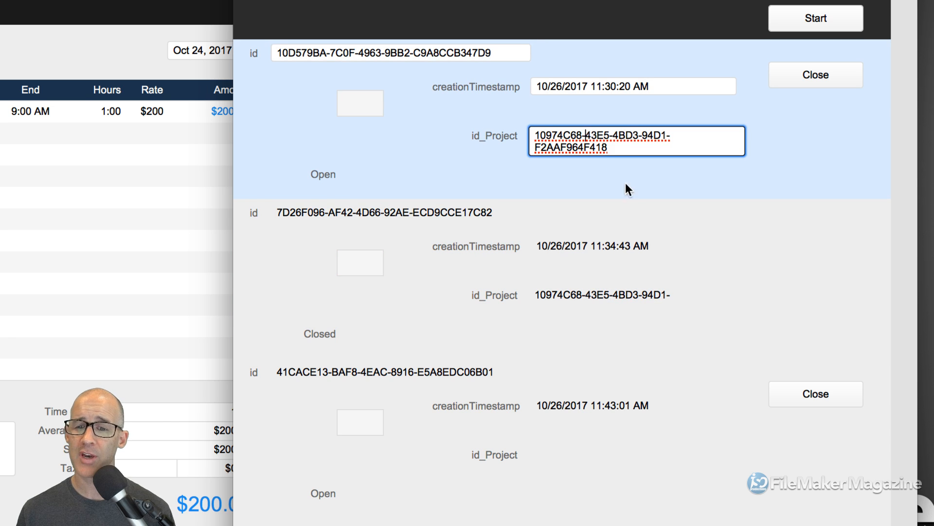
- Alternate between the first two Time records, then view the Time Billing record's details and return to the Time Track window
{"action": "left_click", "coordinate": [647, 297]}
{"action": "left_click", "coordinate": [716, 172]}
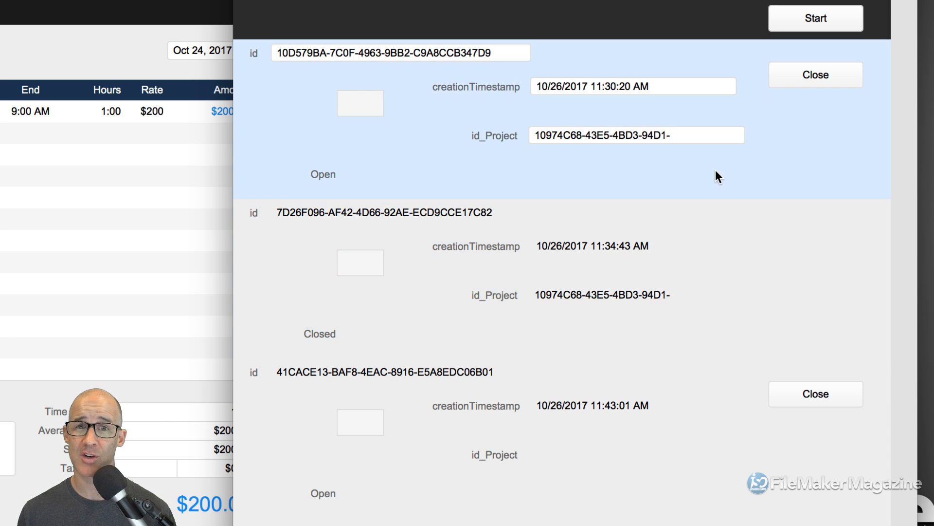
{"action": "left_click", "coordinate": [706, 331]}
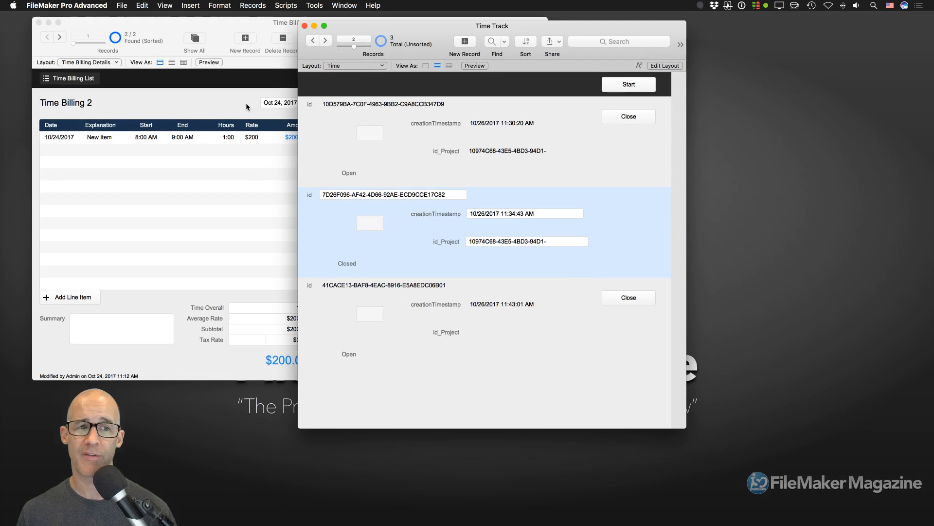
{"action": "left_click", "coordinate": [27, 116]}
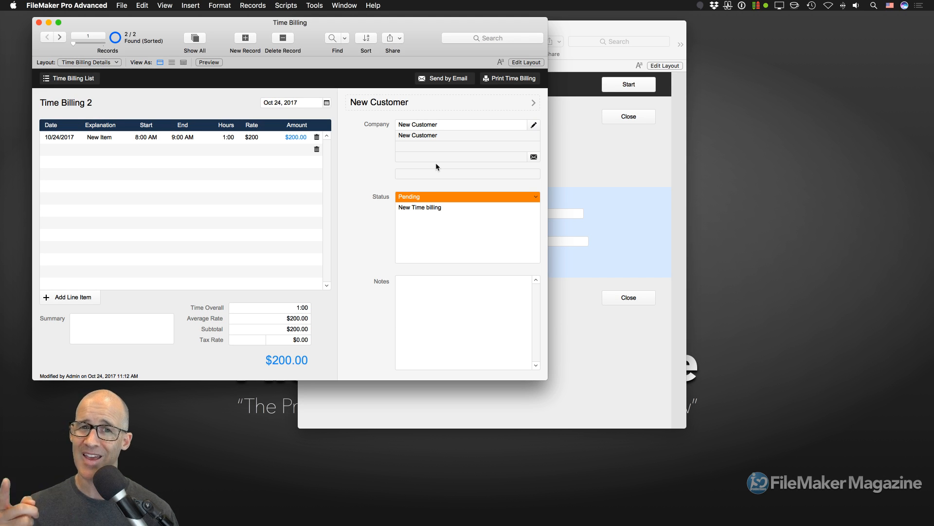
{"action": "left_click", "coordinate": [594, 130]}
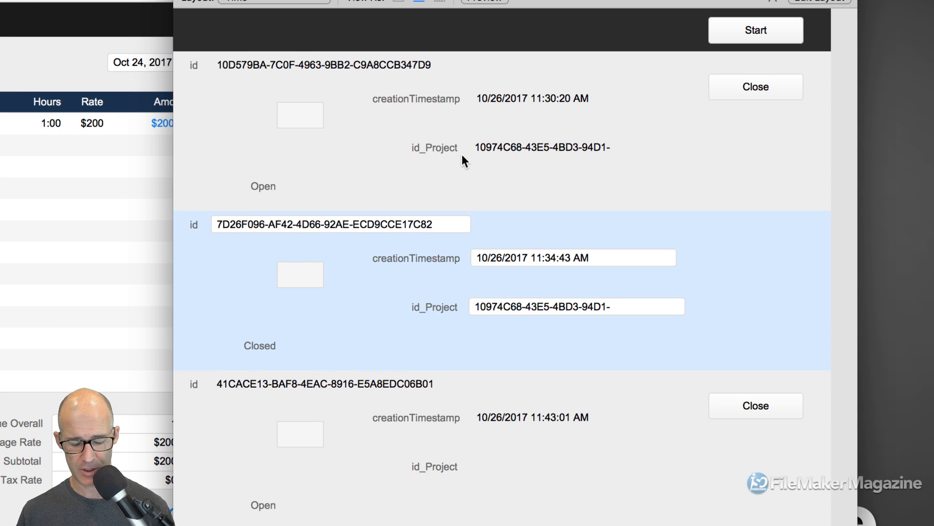
- Open the Time Track relationships graph and duplicate the Time table occurrence into the empty area of the graph
{"action": "key", "text": "super+shift+d"}
{"action": "left_click", "coordinate": [685, 16]}
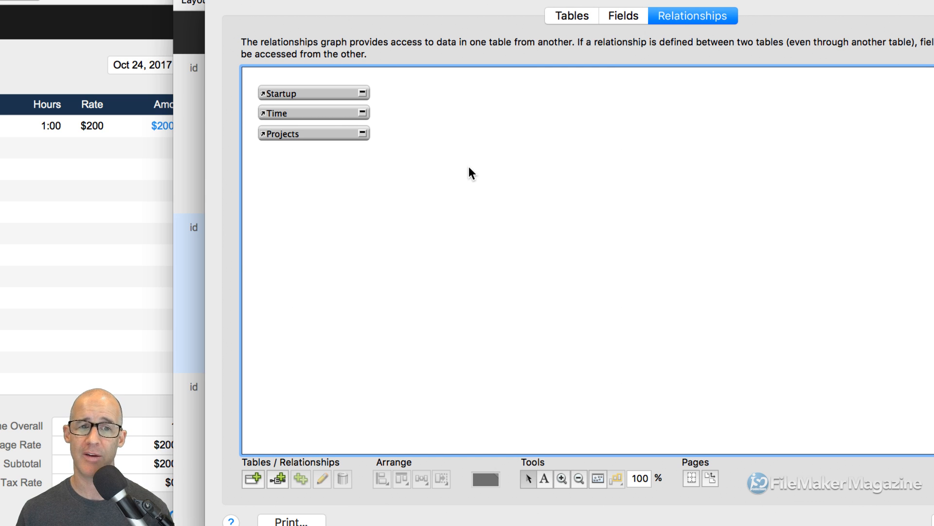
{"action": "left_click", "coordinate": [324, 116], "text": "alt"}
{"action": "left_click_drag", "start_coordinate": [324, 116], "coordinate": [544, 168]}
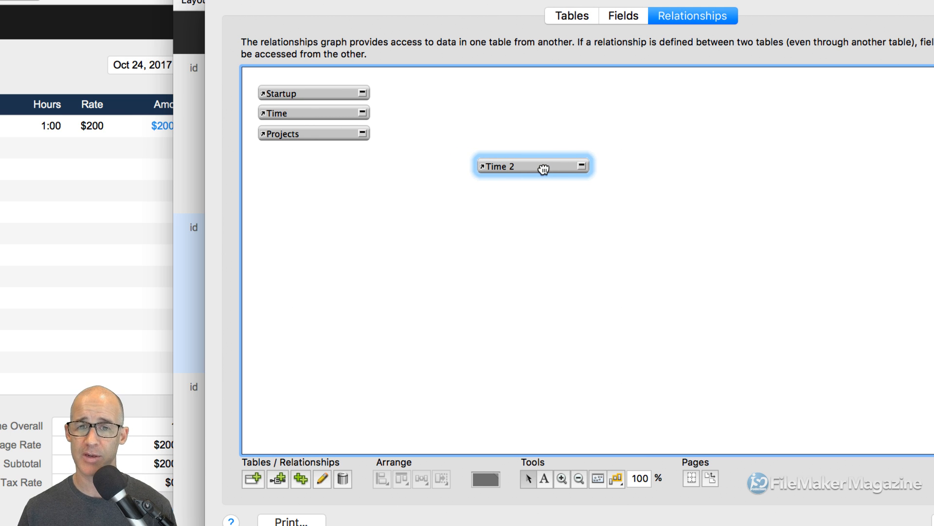
- Rename the original Time table occurrence as Layout » Time and move it away from the Startup and Projects occurrences
{"action": "double_click", "coordinate": [319, 114]}
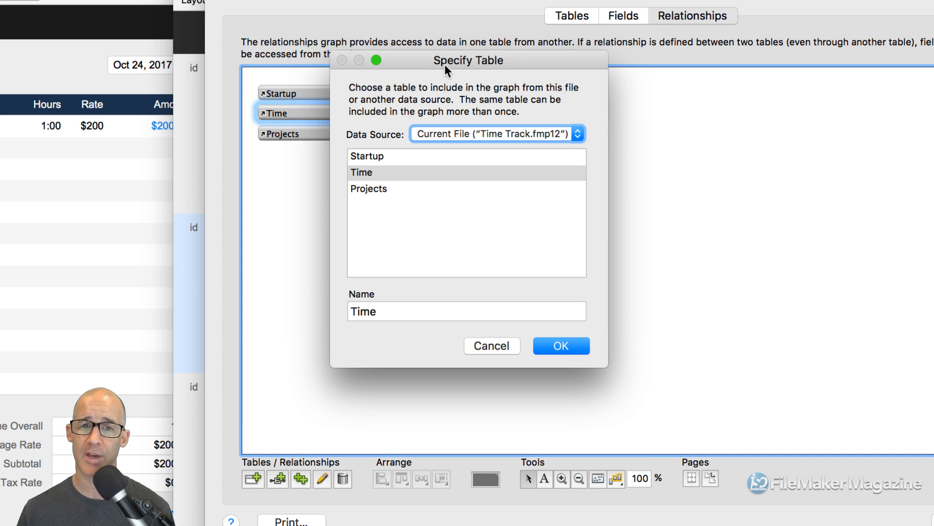
{"action": "left_click_drag", "start_coordinate": [513, 33], "coordinate": [514, 29]}
{"action": "left_click_drag", "start_coordinate": [450, 283], "coordinate": [373, 261]}
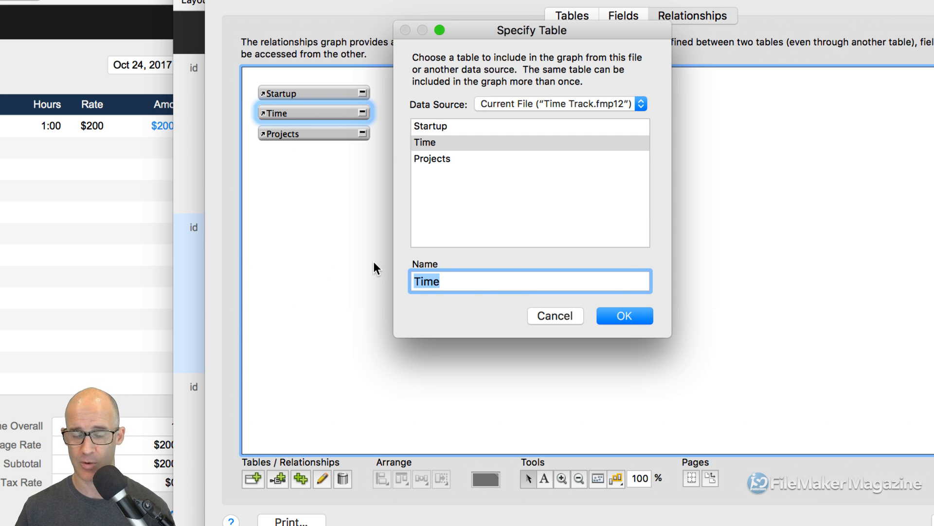
{"action": "type", "text": "Layout »"}
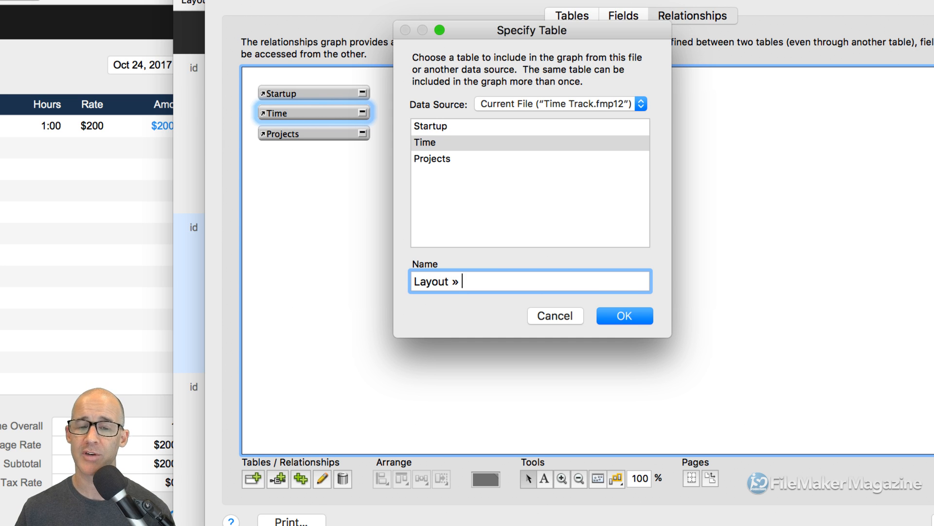
{"action": "type", "text": " Time"}
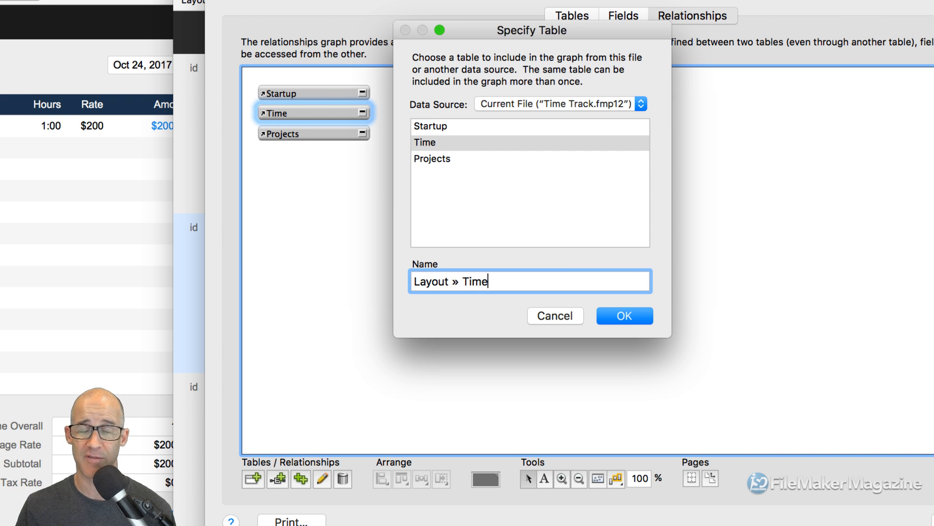
{"action": "left_click", "coordinate": [620, 317]}
{"action": "left_click_drag", "start_coordinate": [330, 113], "coordinate": [640, 125]}
{"action": "double_click", "coordinate": [538, 165]}
{"action": "left_click", "coordinate": [456, 280]}
{"action": "key", "text": "BackSpace"}
{"action": "key", "text": "BackSpace"}
{"action": "key", "text": "super+Left"}
{"action": "type", "text": "@"}
{"action": "left_click", "coordinate": [613, 316]}
{"action": "left_click_drag", "start_coordinate": [538, 167], "coordinate": [324, 115]}
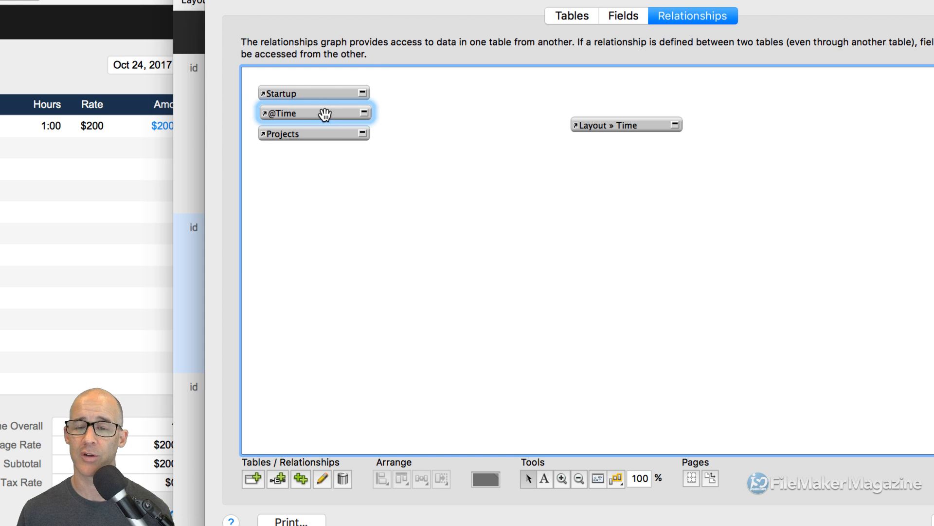
- Move the Layout » Time occurrence lower and closer to the other occurrences, and save the database changes
{"action": "left_click_drag", "start_coordinate": [631, 125], "coordinate": [538, 176]}
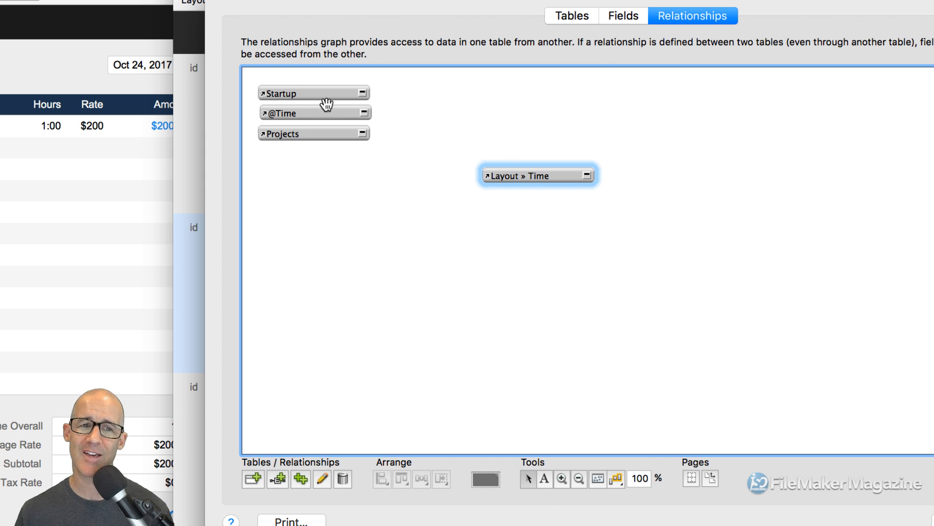
{"action": "left_click", "coordinate": [320, 113]}
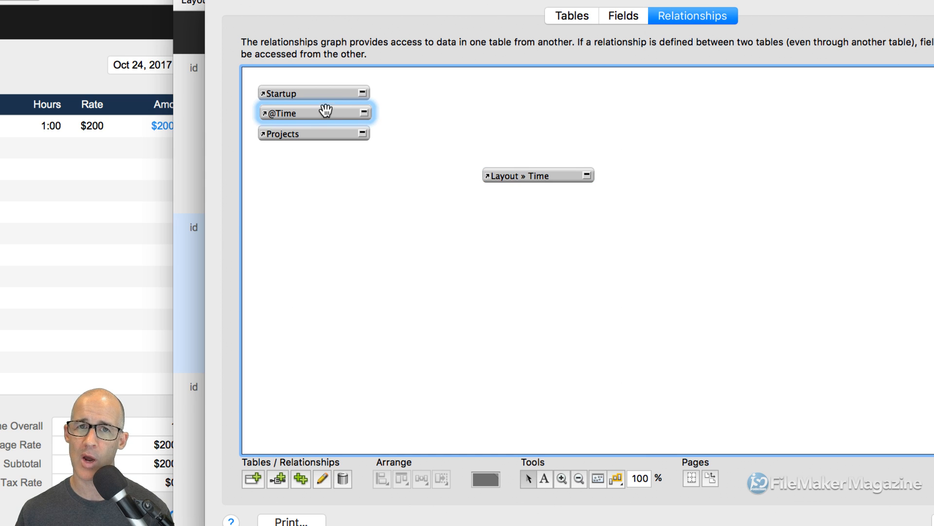
{"action": "left_click", "coordinate": [536, 189]}
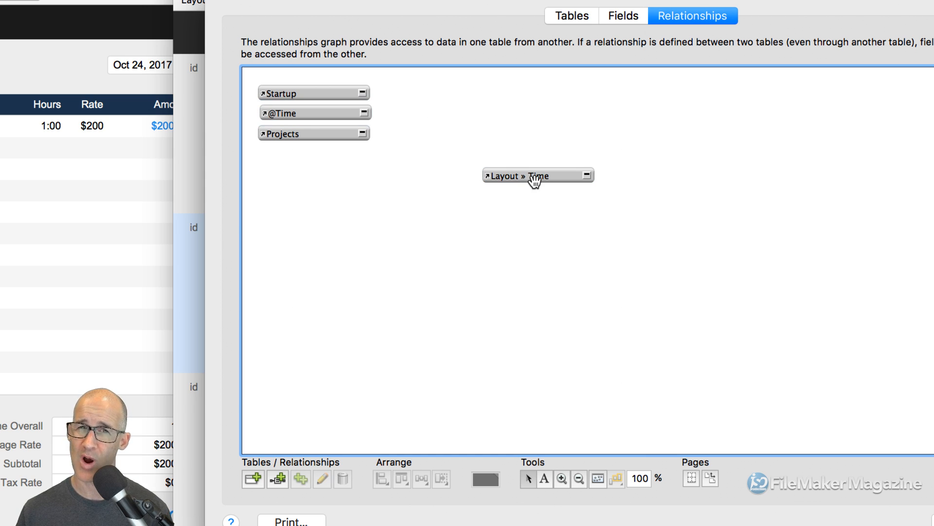
{"action": "left_click", "coordinate": [535, 179]}
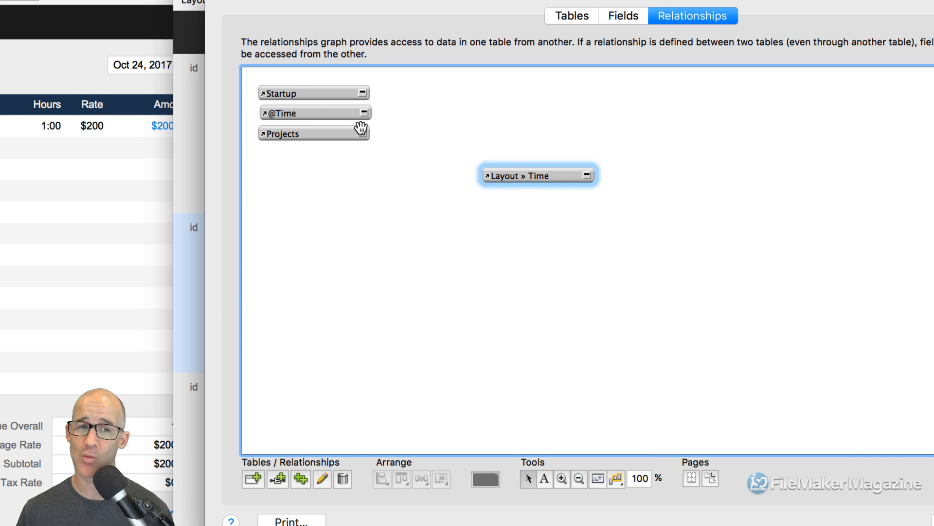
{"action": "left_click", "coordinate": [334, 116]}
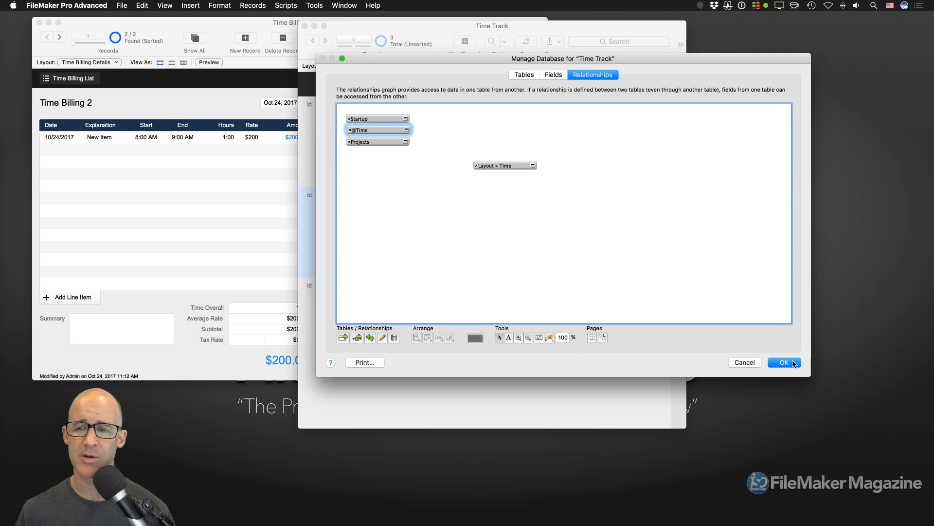
{"action": "key", "text": "Return"}
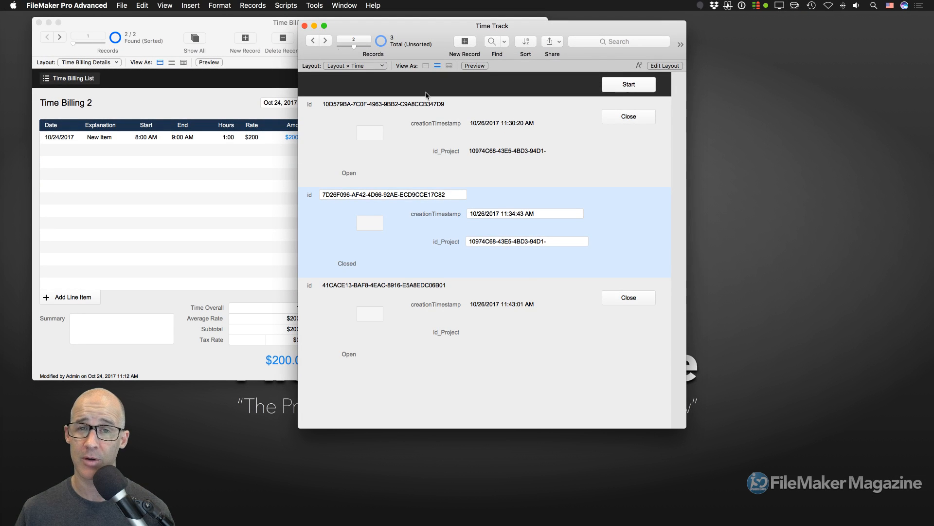
- Reopen the relationships graph, expand the Layout » Time occurrence to list its fields, and move it closer to the Projects occurrence
{"action": "key", "text": "super+shift+d"}
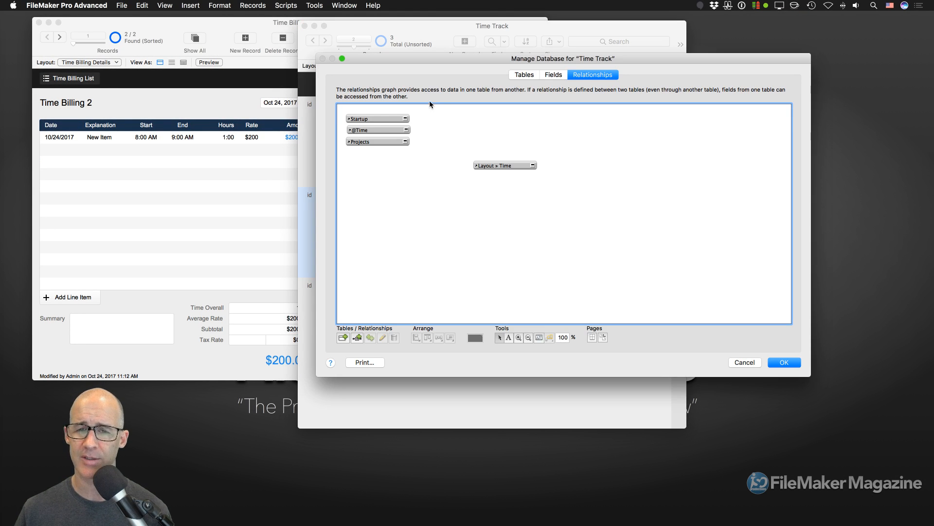
{"action": "left_click_drag", "start_coordinate": [511, 167], "coordinate": [500, 167]}
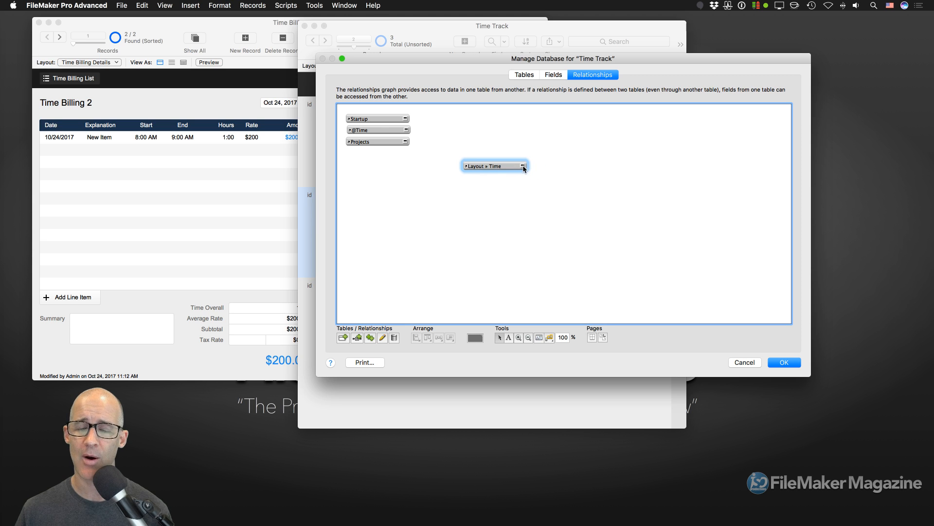
{"action": "left_click", "coordinate": [523, 167]}
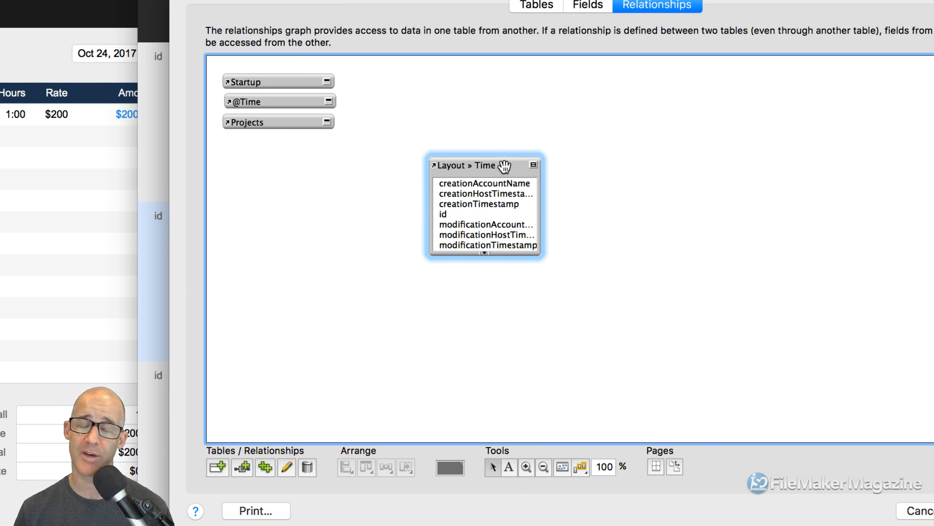
{"action": "left_click_drag", "start_coordinate": [495, 169], "coordinate": [471, 156]}
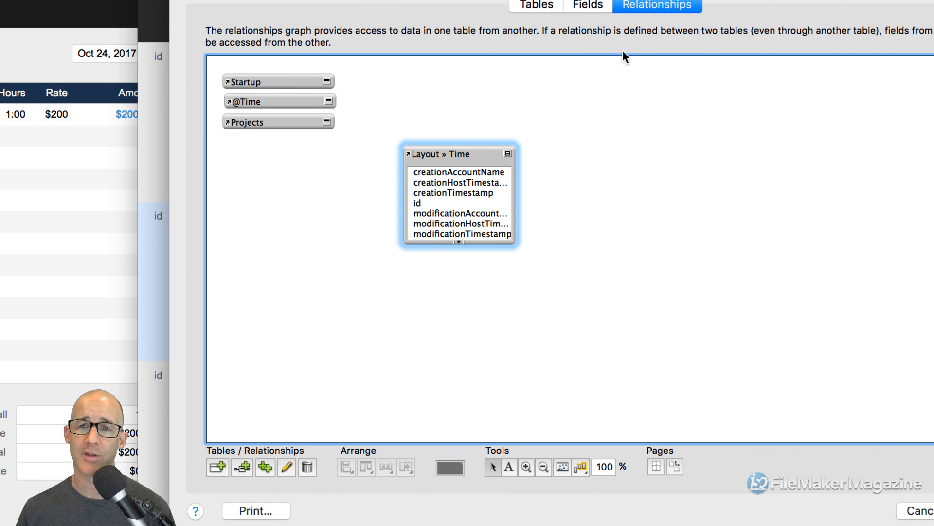
- Create a Text field named id_Parent in the Time table, and select the id primary key field
{"action": "left_click", "coordinate": [592, 7]}
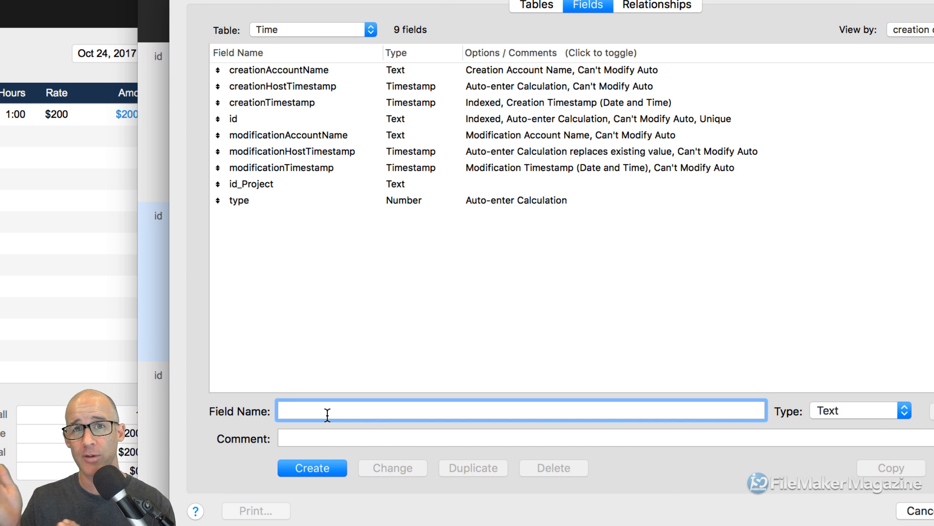
{"action": "type", "text": "id_Parent"}
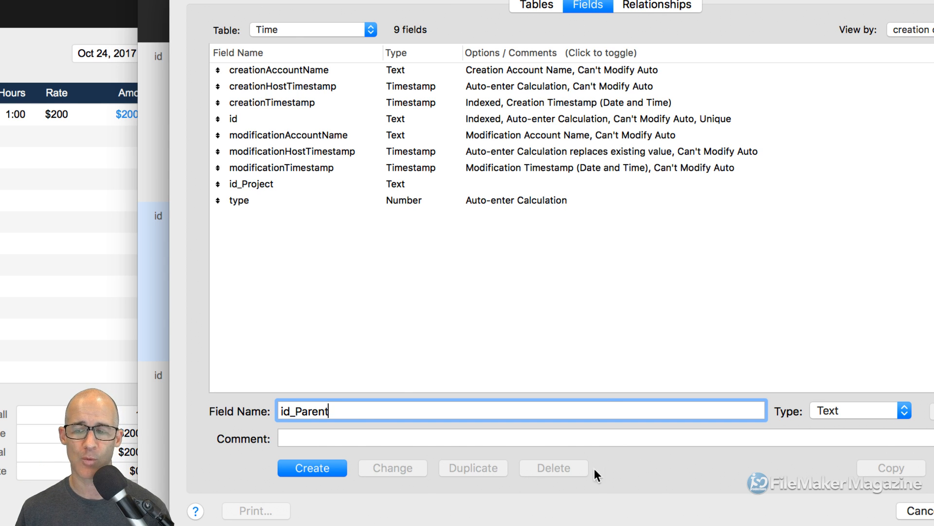
{"action": "left_click", "coordinate": [331, 468]}
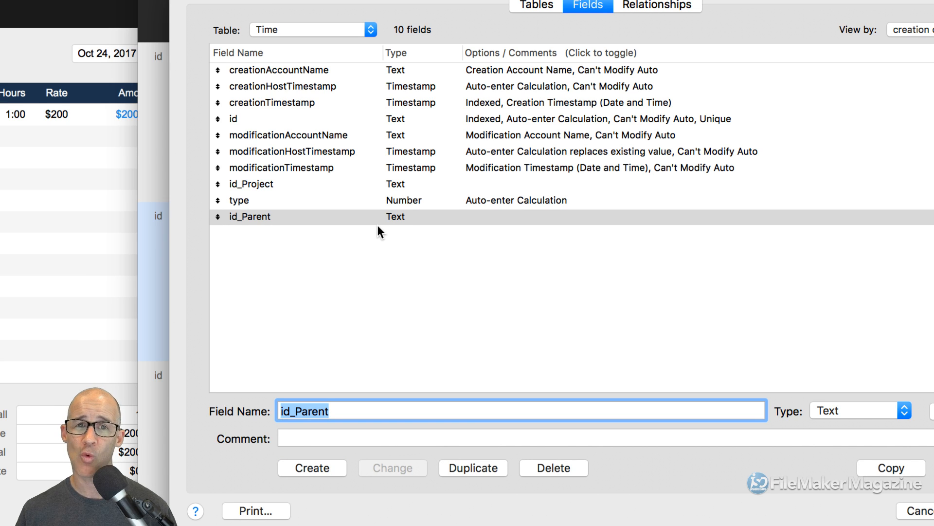
{"action": "left_click", "coordinate": [258, 118]}
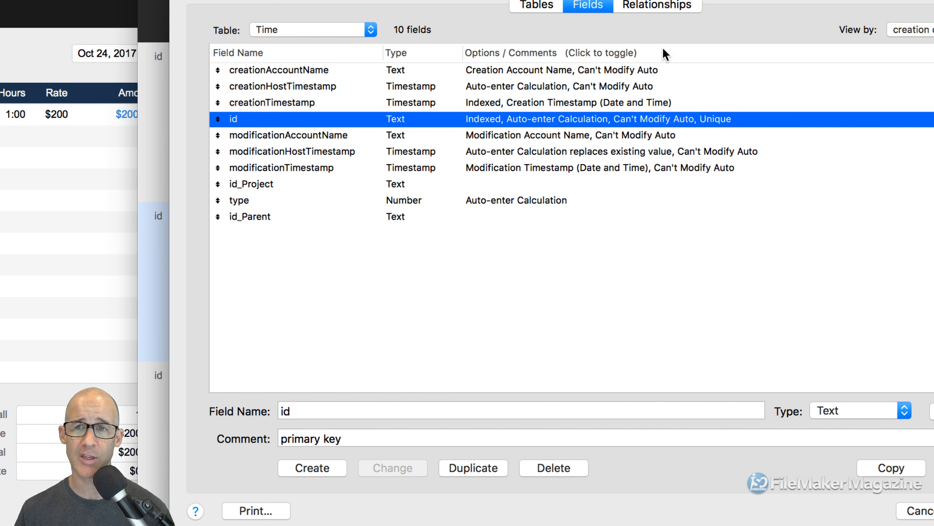
- Duplicate the Layout » Time occurrence in the relationships graph beside the original, keeping the duplicate's field list expanded
{"action": "left_click", "coordinate": [652, 7]}
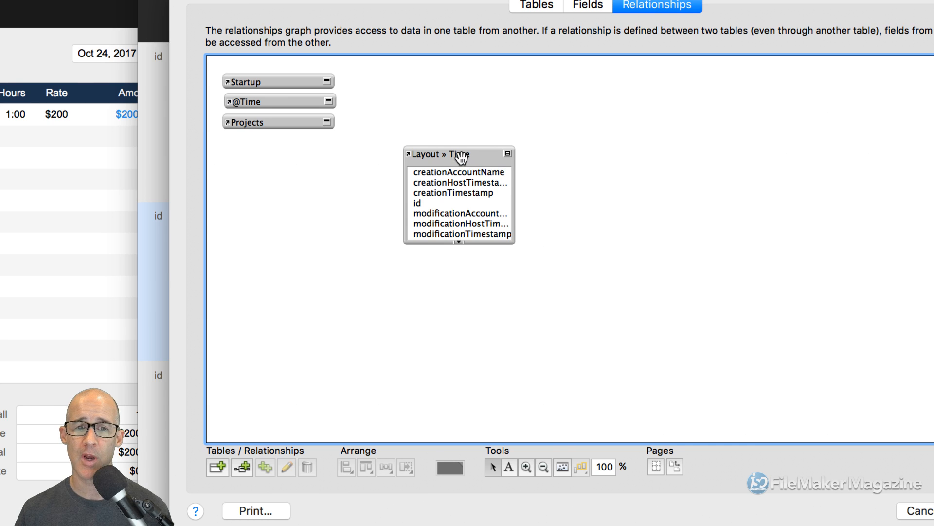
{"action": "left_click_drag", "start_coordinate": [460, 156], "coordinate": [608, 157]}
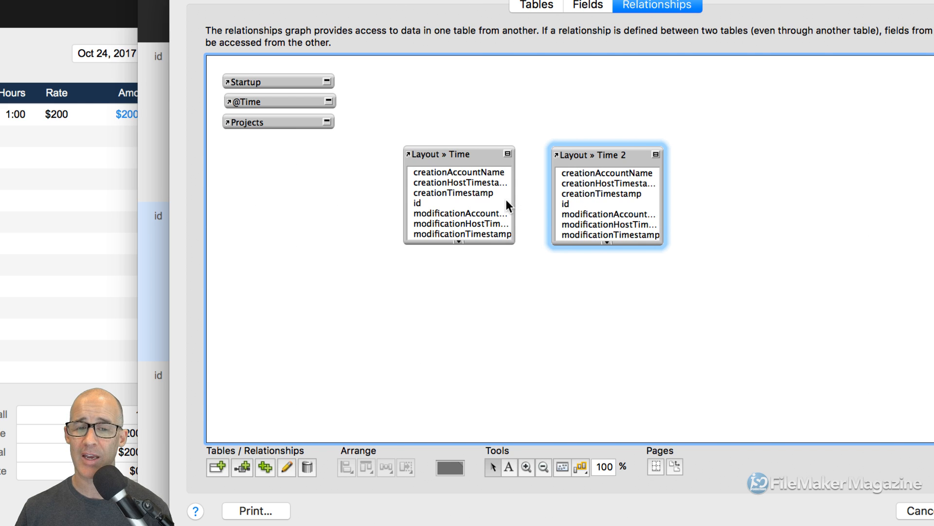
{"action": "left_click_drag", "start_coordinate": [446, 204], "coordinate": [534, 196]}
{"action": "left_click", "coordinate": [657, 155]}
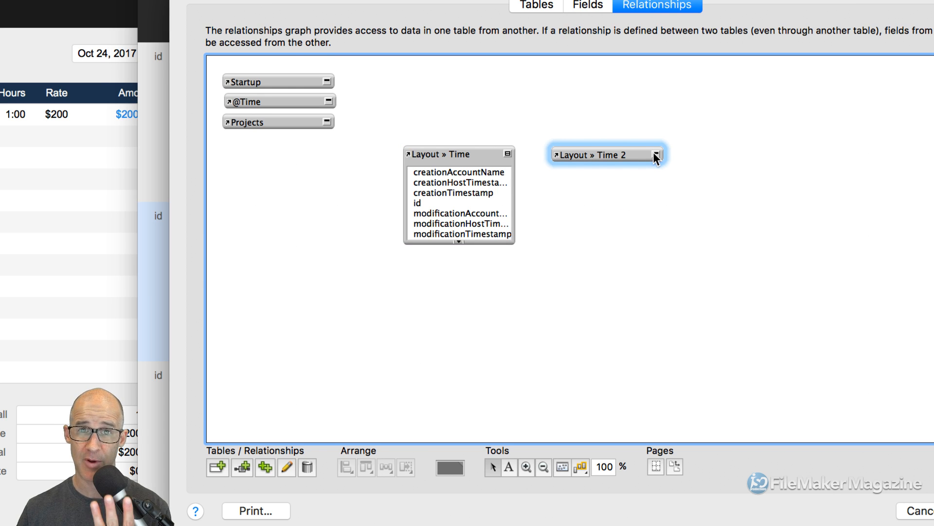
{"action": "left_click", "coordinate": [655, 155]}
{"action": "left_click", "coordinate": [655, 155]}
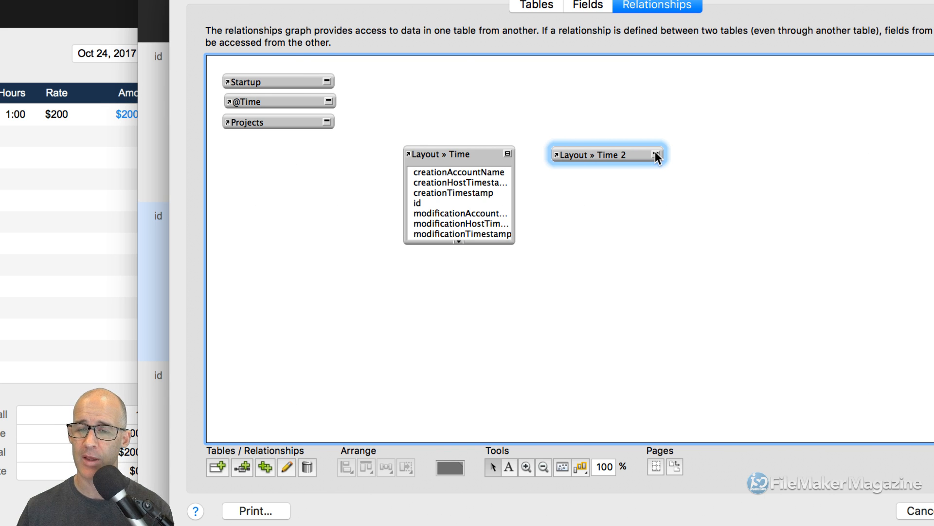
{"action": "left_click", "coordinate": [655, 154]}
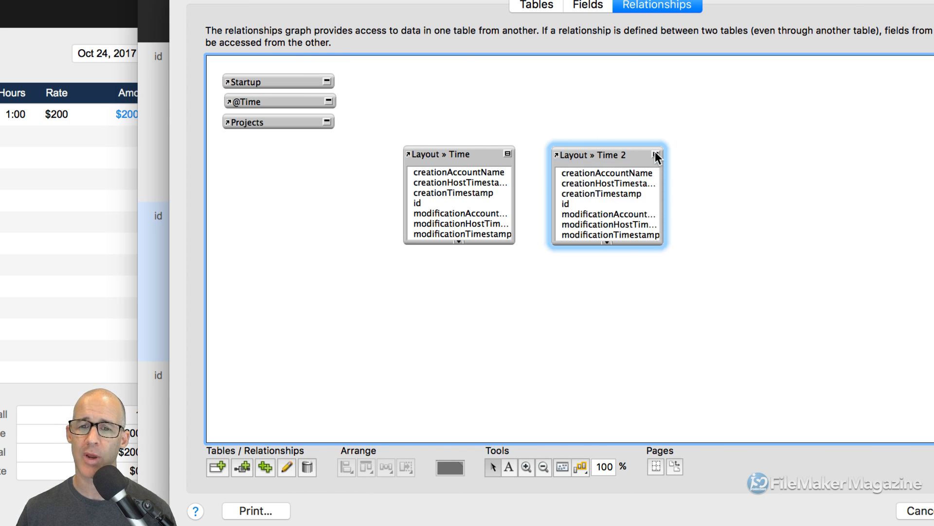
{"action": "left_click_drag", "start_coordinate": [463, 204], "coordinate": [557, 203]}
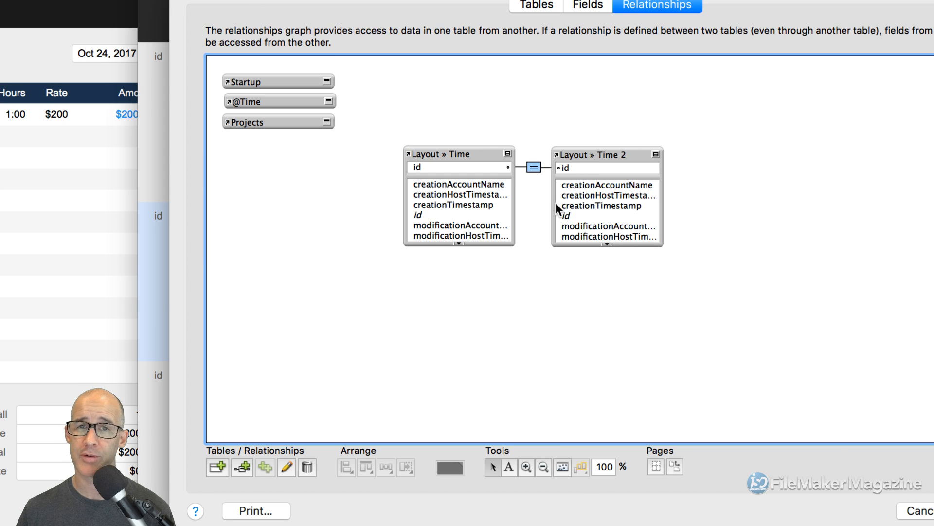
{"action": "double_click", "coordinate": [534, 167]}
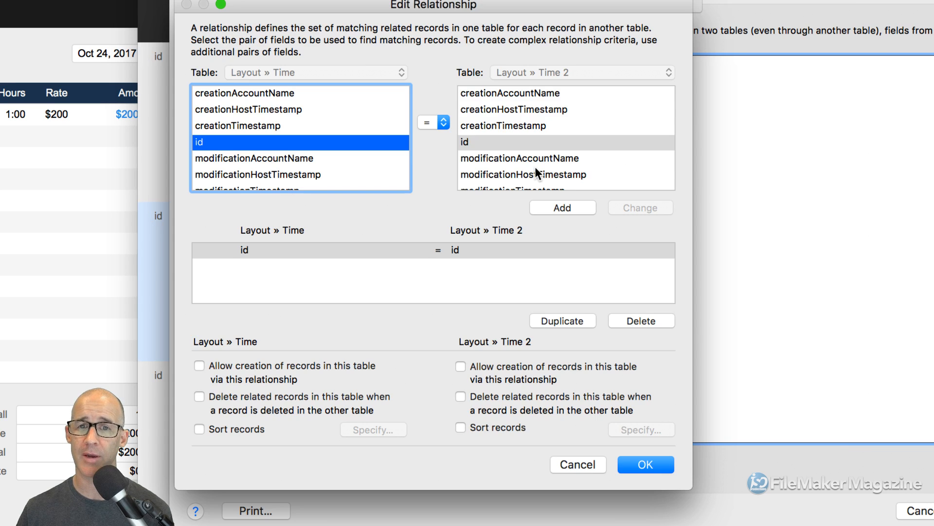
{"action": "key", "text": "Return"}
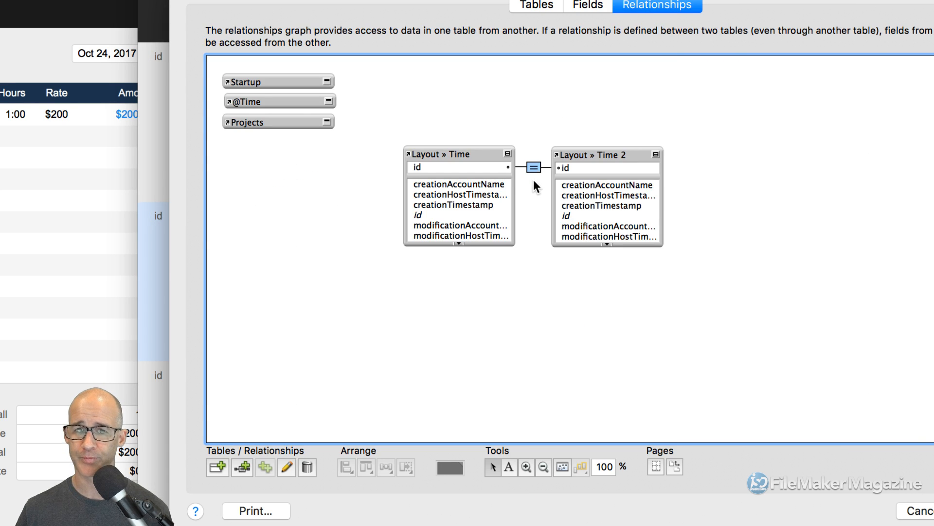
{"action": "key", "text": "Delete"}
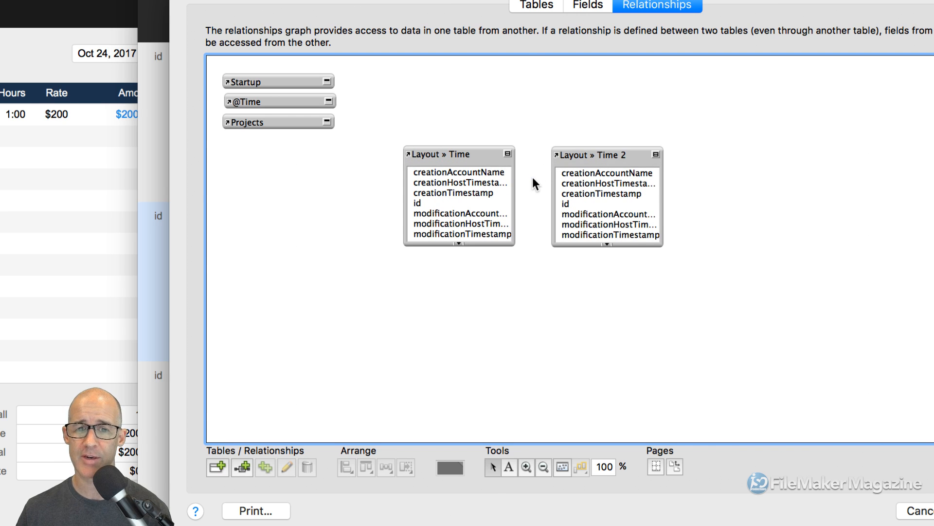
- Relate the id field of Layout » Time to the id_Parent field of Layout » Time 2 with an equals relationship
{"action": "left_click", "coordinate": [607, 243]}
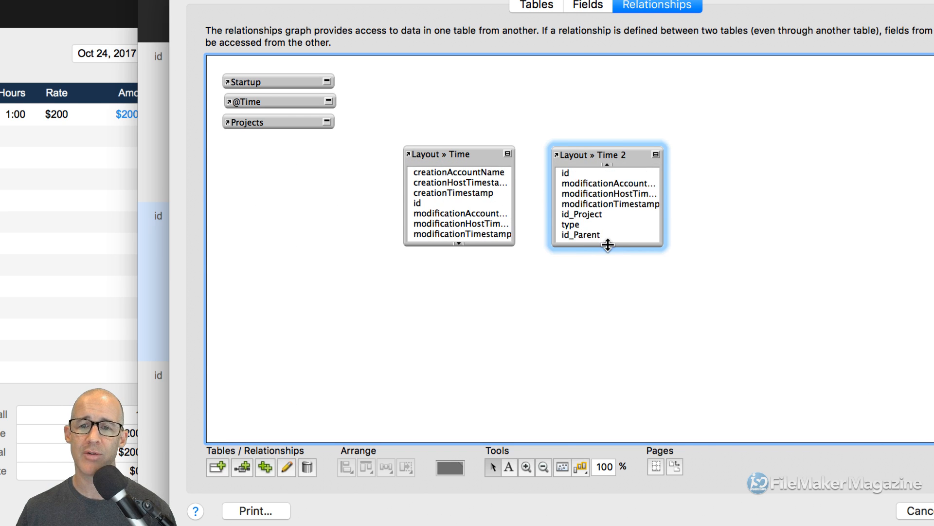
{"action": "left_click", "coordinate": [606, 164]}
{"action": "left_click", "coordinate": [609, 242]}
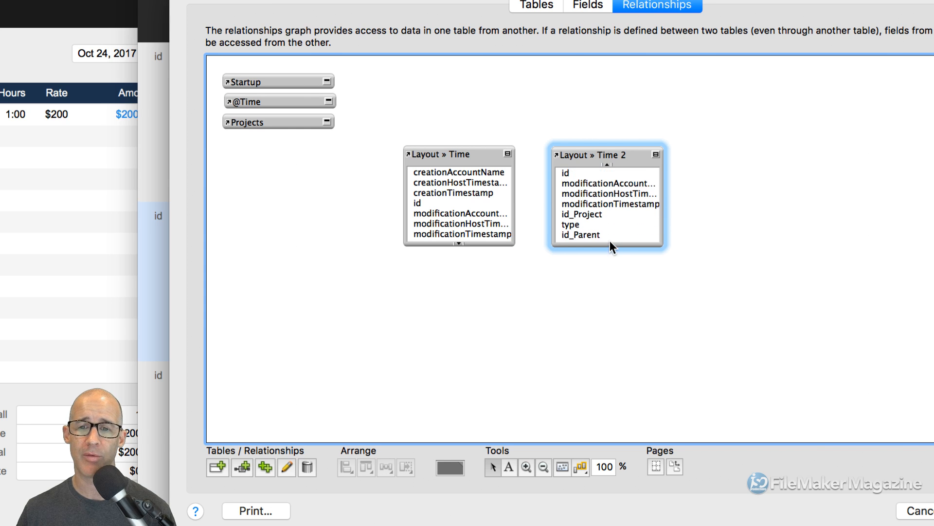
{"action": "left_click", "coordinate": [607, 164]}
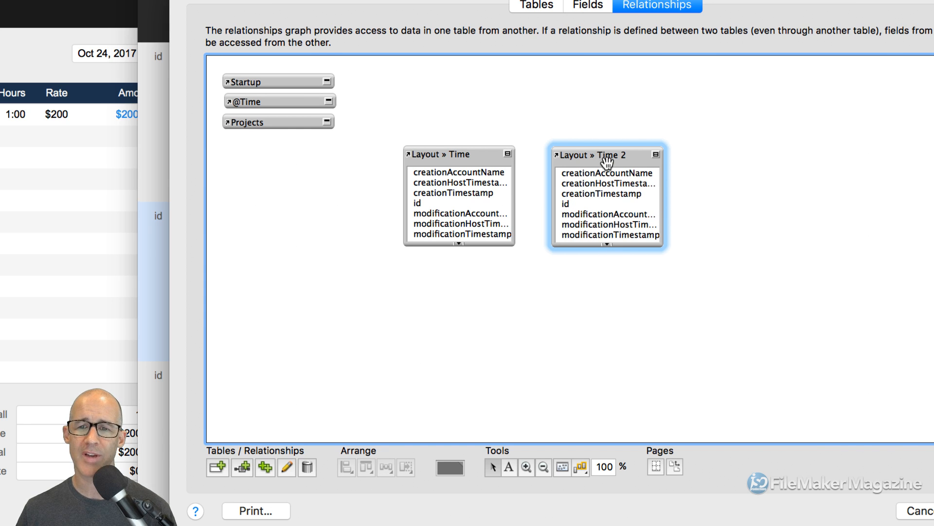
{"action": "left_click_drag", "start_coordinate": [451, 205], "coordinate": [614, 253]}
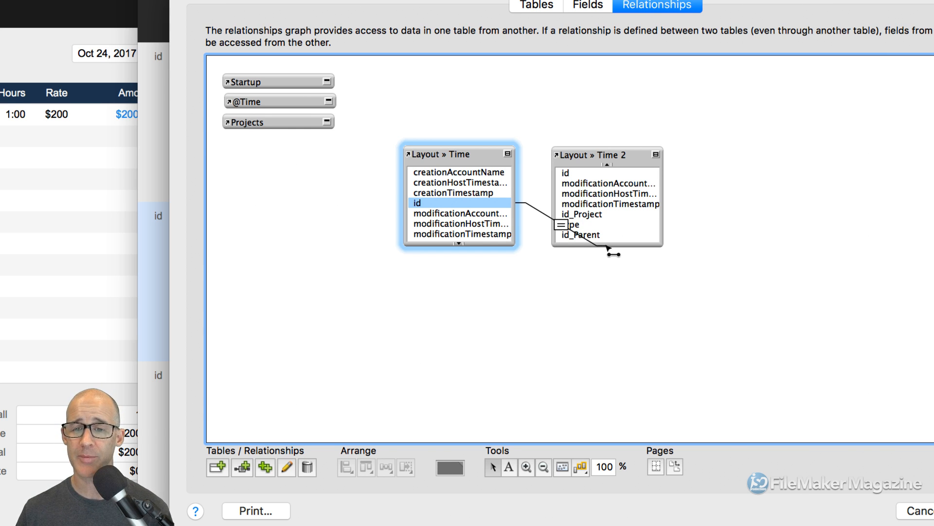
{"action": "left_click_drag", "start_coordinate": [608, 248], "coordinate": [569, 236]}
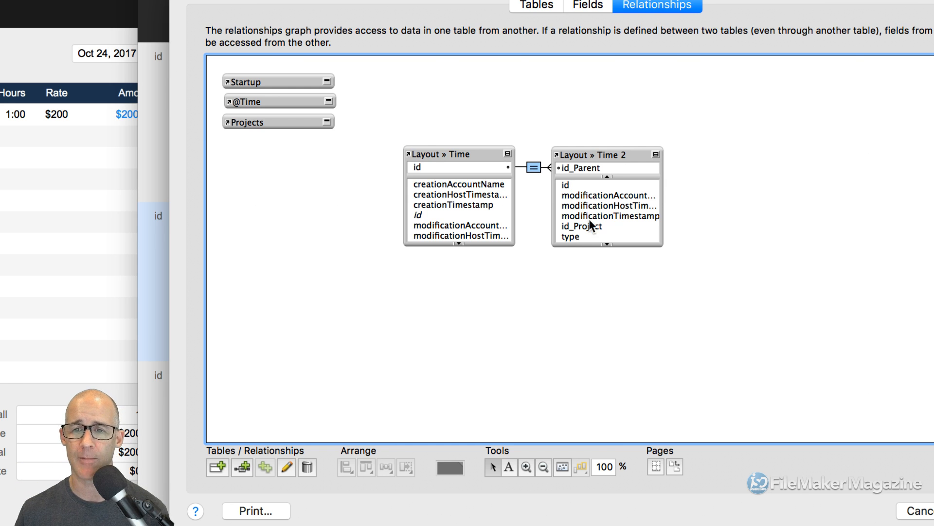
- Move the Layout » Time 2 occurrence slightly away from Layout » Time and level with it, and save the database changes
{"action": "left_click_drag", "start_coordinate": [602, 155], "coordinate": [604, 152]}
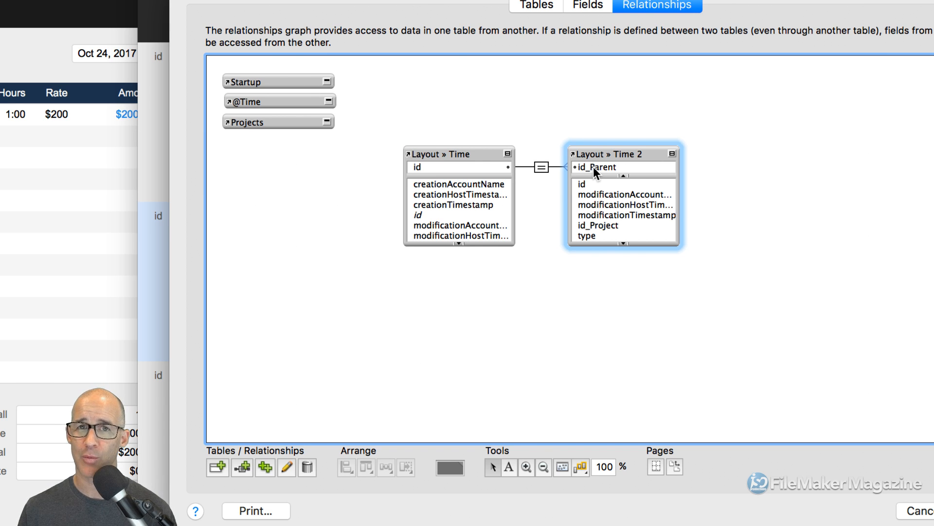
{"action": "left_click", "coordinate": [476, 153]}
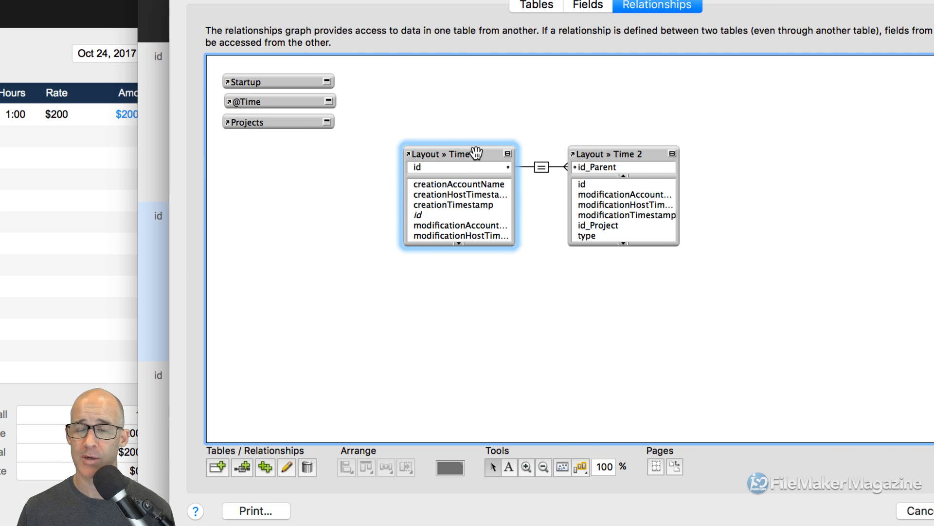
{"action": "left_click", "coordinate": [591, 153]}
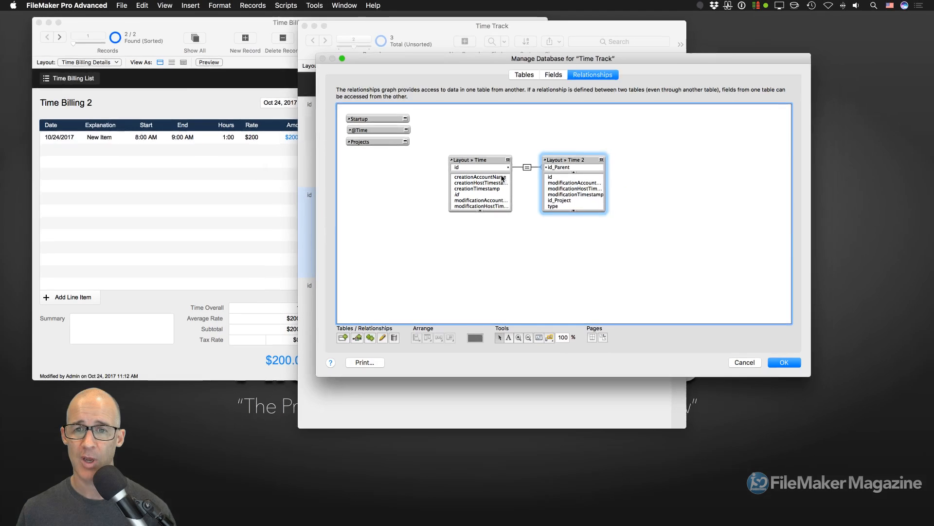
{"action": "left_click", "coordinate": [785, 363]}
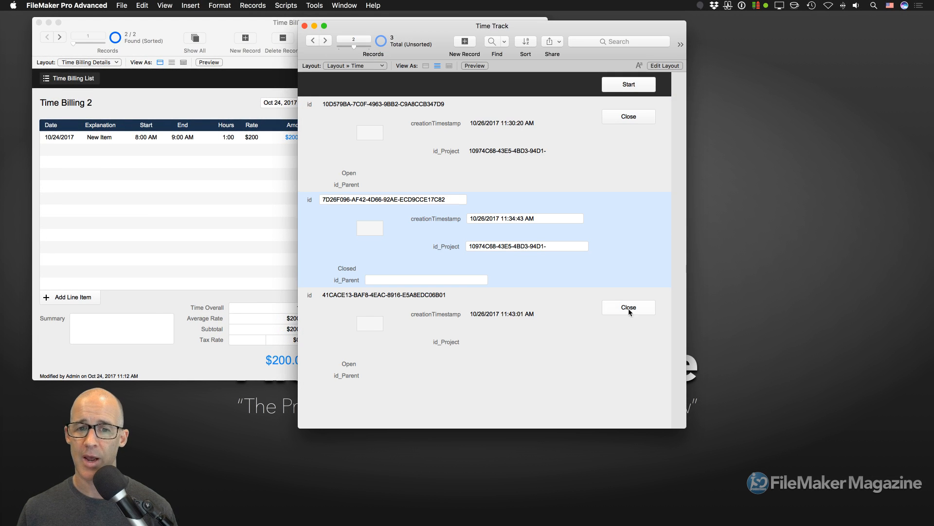
- Delete the second and third Time records, keeping only the first open record
{"action": "left_click", "coordinate": [633, 339]}
{"action": "key", "text": "super+e"}
{"action": "left_click", "coordinate": [503, 185]}
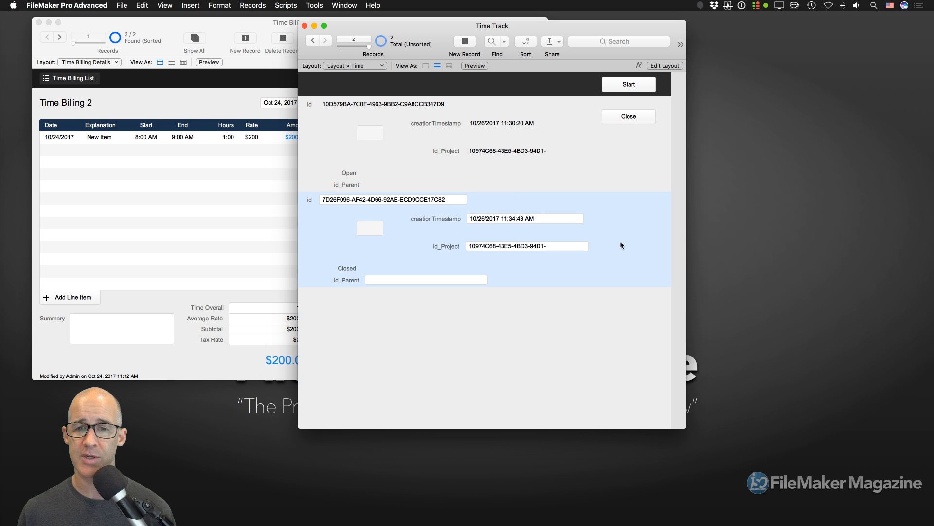
{"action": "key", "text": "super+e"}
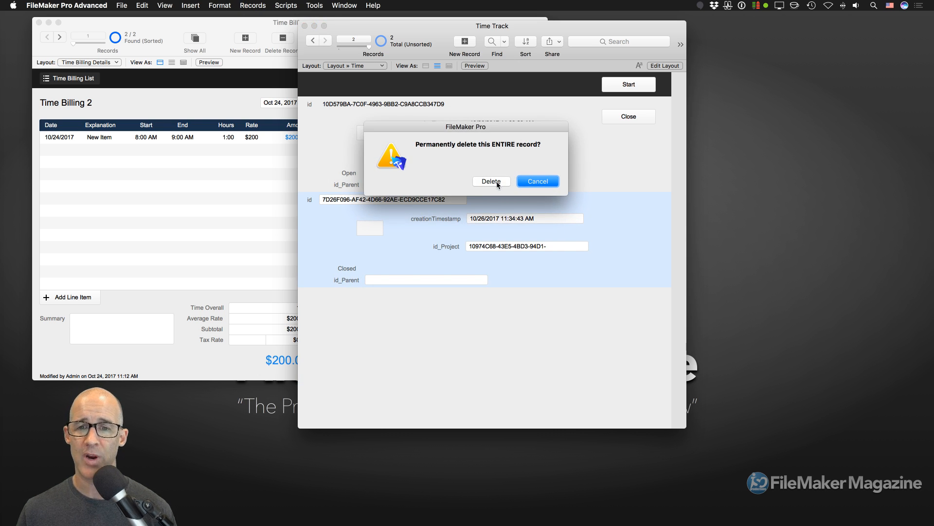
{"action": "left_click", "coordinate": [496, 184]}
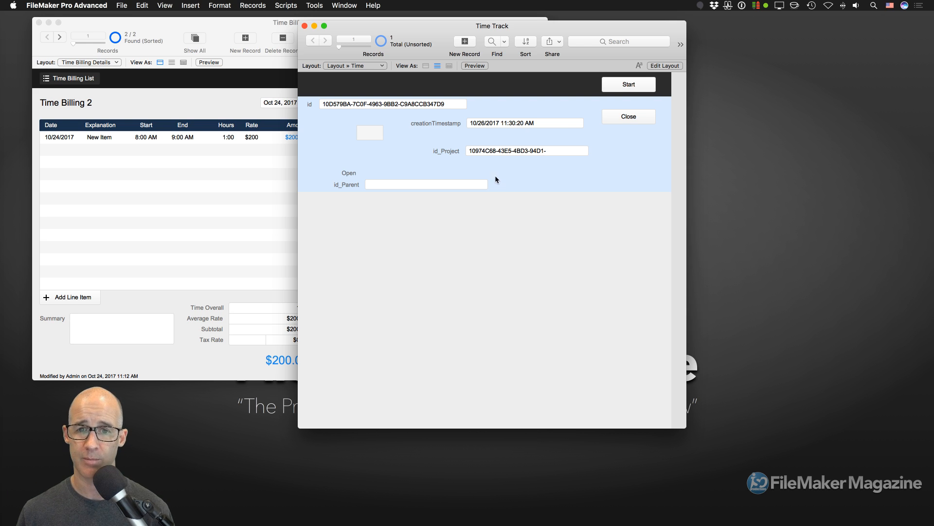
- Move the Time Track window aside and examine the remaining record's id value and its id_Parent field
{"action": "left_click_drag", "start_coordinate": [565, 26], "coordinate": [529, 27]}
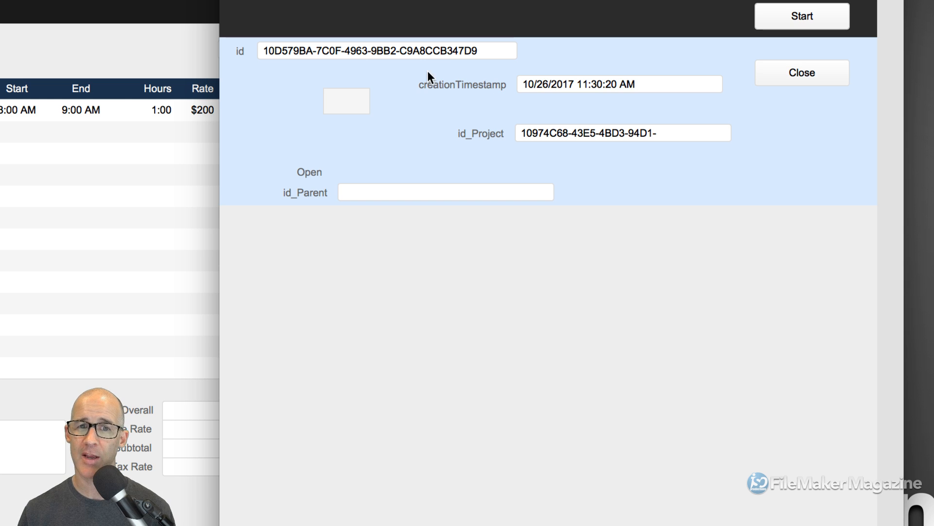
{"action": "left_click", "coordinate": [443, 51]}
{"action": "key", "text": "super+a"}
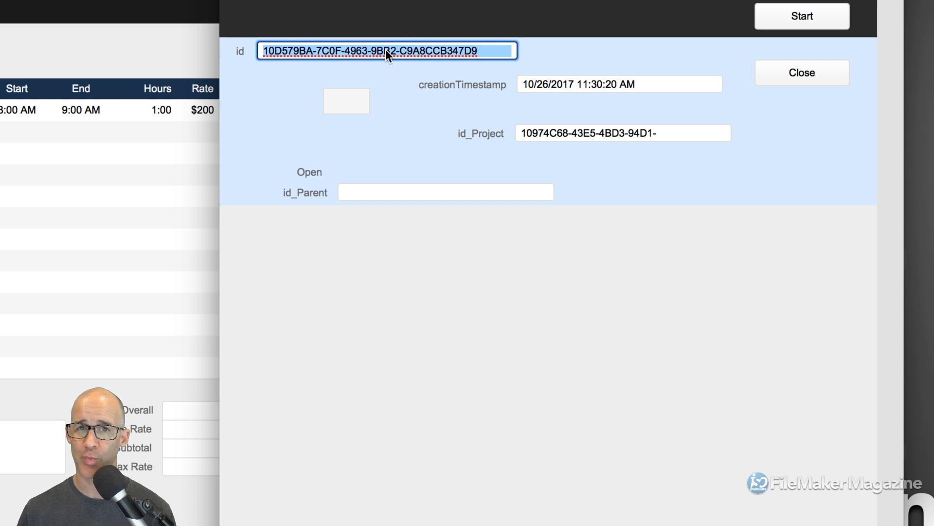
{"action": "left_click", "coordinate": [456, 194]}
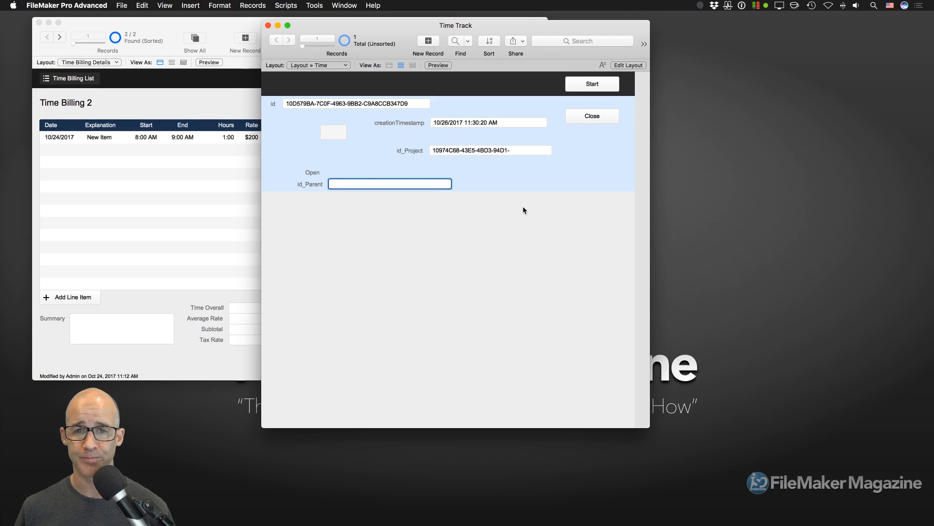
- Create a new script named Close Session in the Time Track file's Script Workspace
{"action": "key", "text": "super+shift+s"}
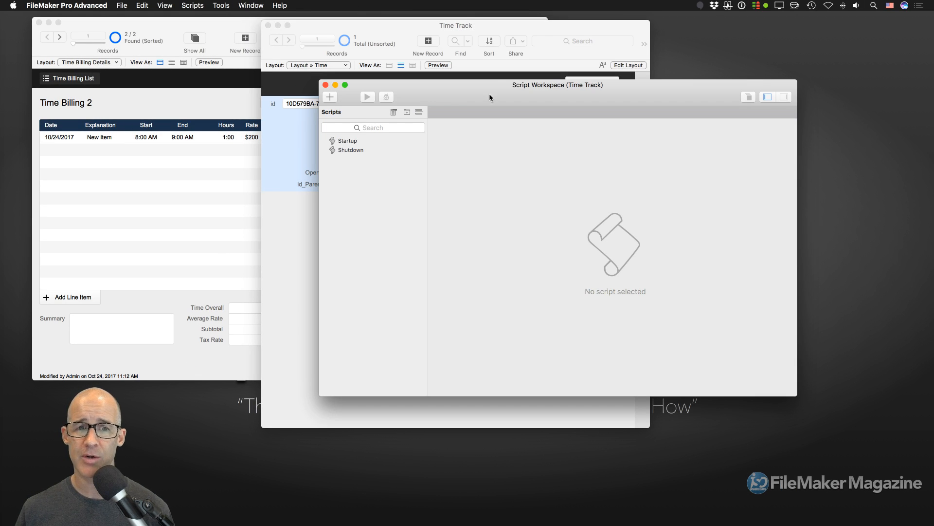
{"action": "left_click_drag", "start_coordinate": [490, 91], "coordinate": [533, 92]}
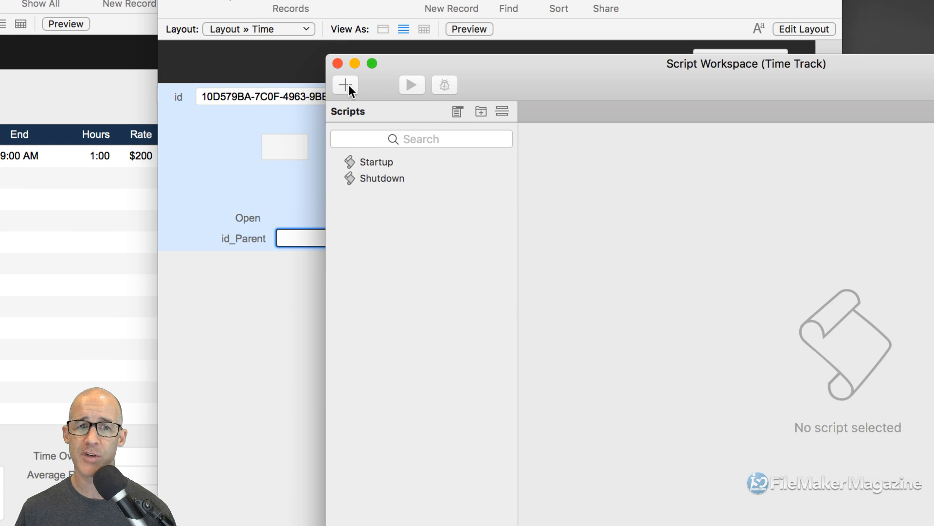
{"action": "left_click", "coordinate": [369, 98]}
{"action": "left_click_drag", "start_coordinate": [755, 72], "coordinate": [653, 58]}
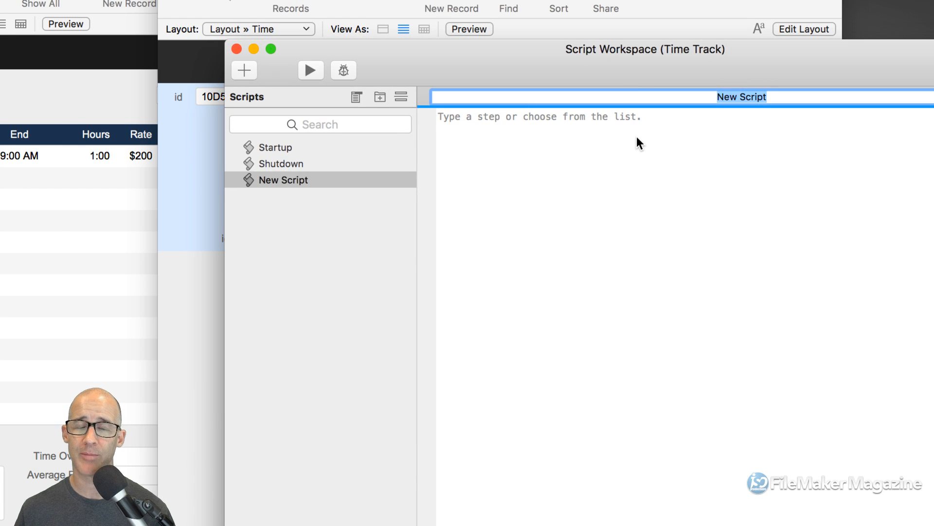
{"action": "type", "text": "Close"}
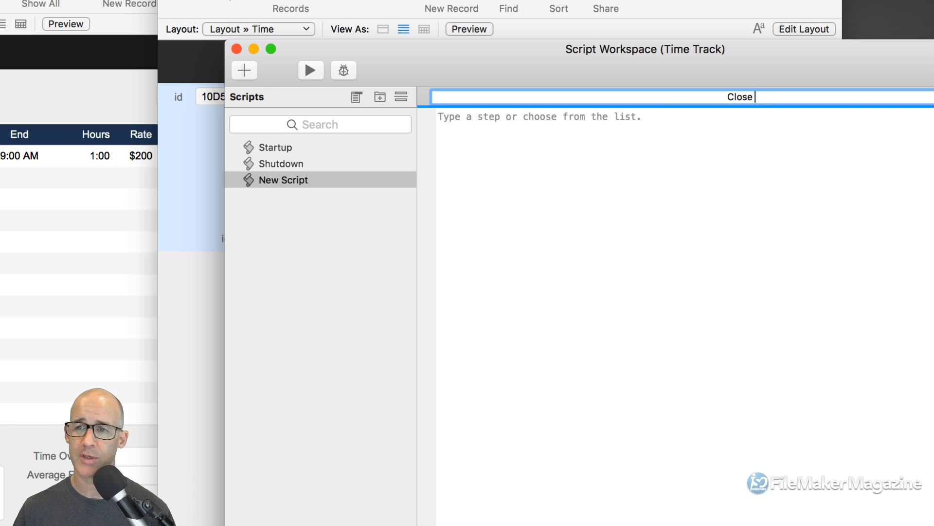
{"action": "type", "text": " Session"}
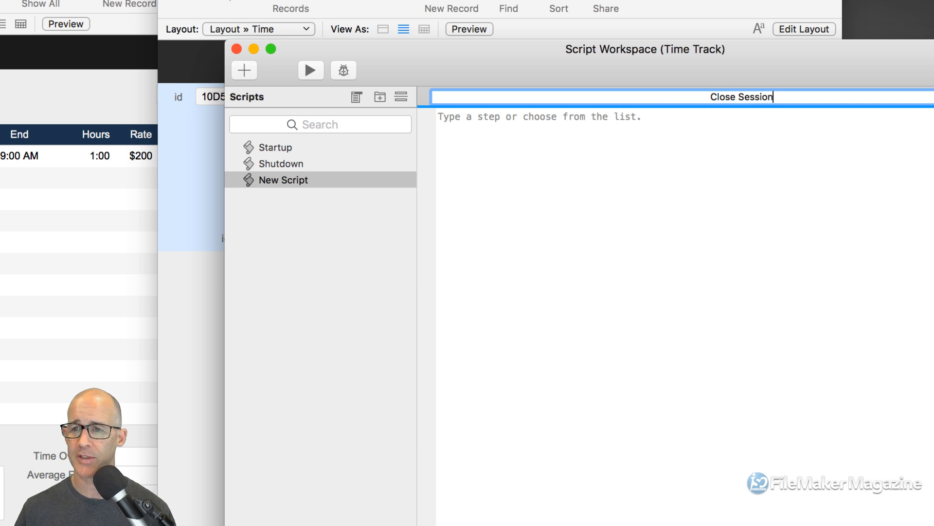
{"action": "key", "text": "Return"}
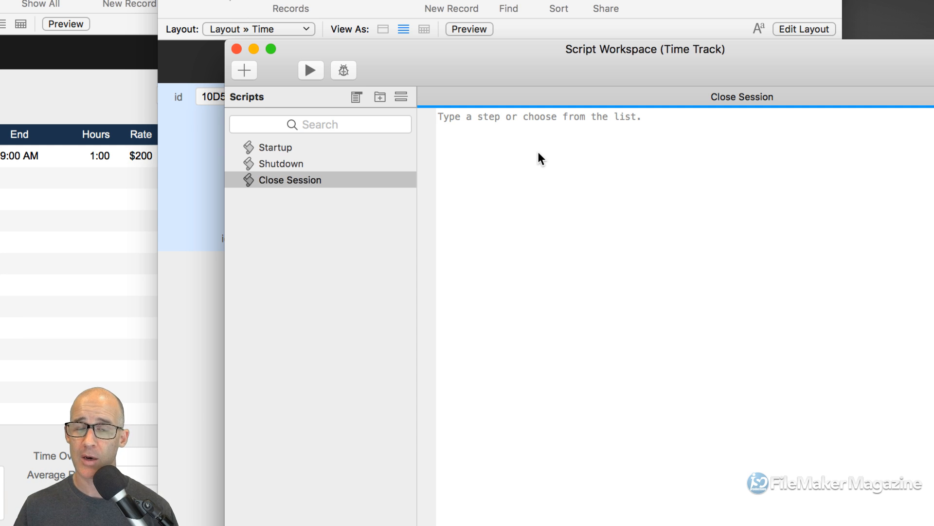
- Add a New Record/Request step to the Close Session script and place a Set Variable step above it
{"action": "type", "text": "new re"}
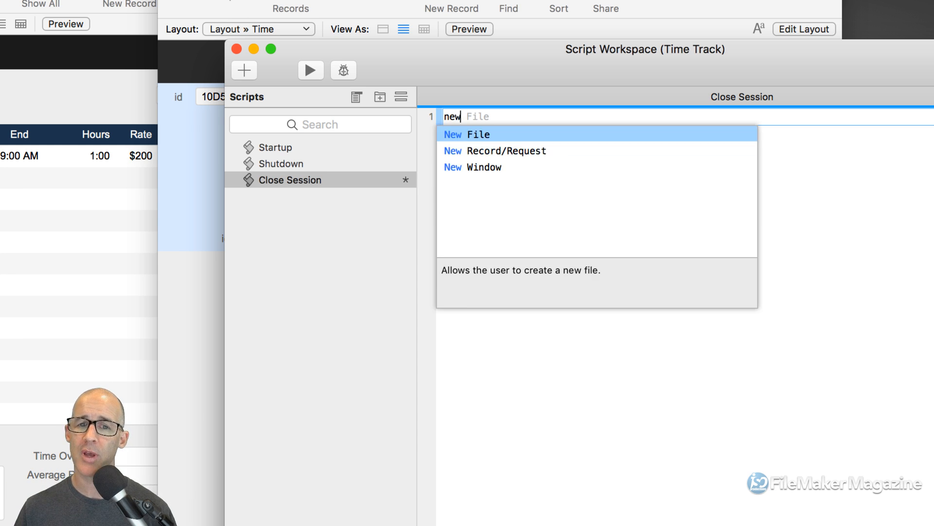
{"action": "key", "text": "Return"}
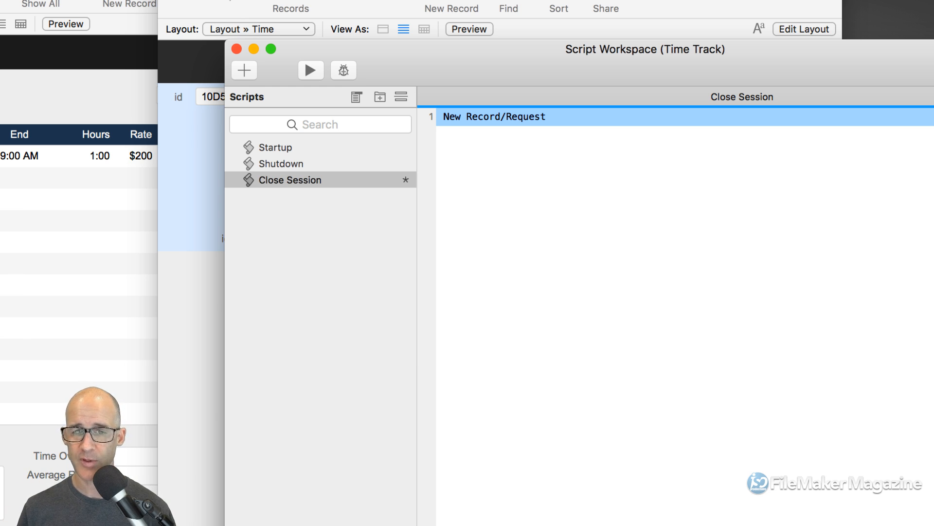
{"action": "key", "text": "Return"}
{"action": "type", "text": "set "}
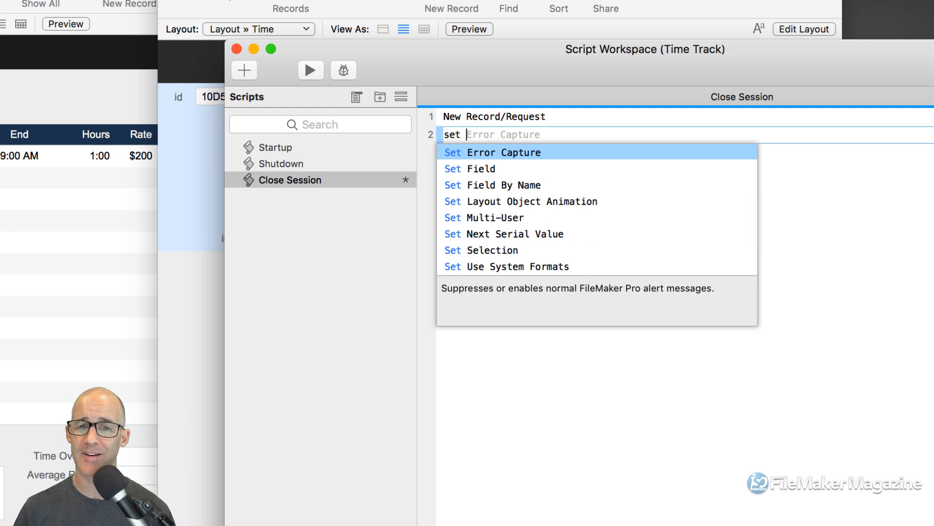
{"action": "type", "text": "var"}
{"action": "key", "text": "Return"}
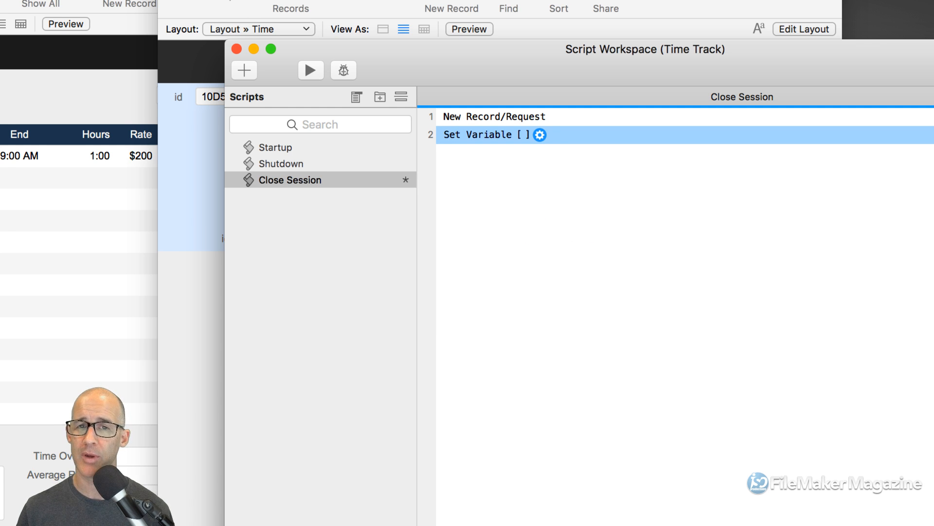
{"action": "key", "text": "super+Up"}
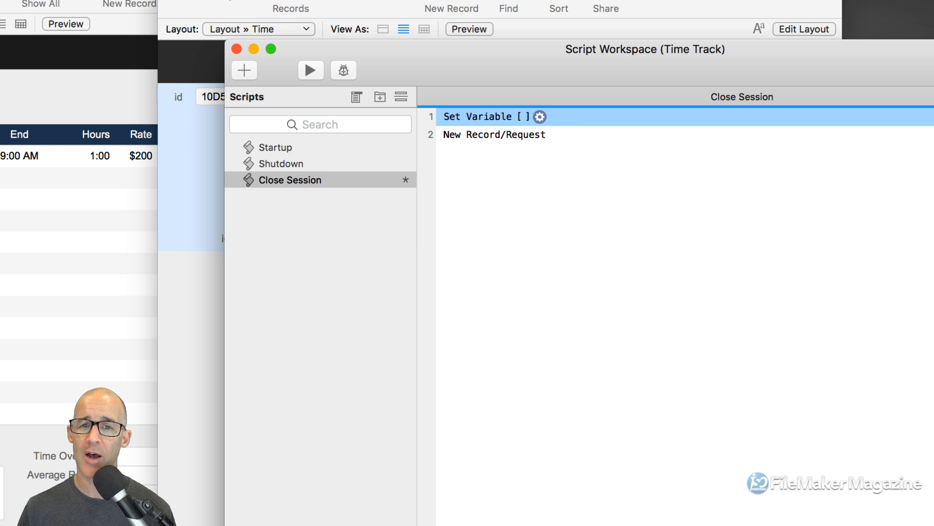
- Configure the Set Variable step with the name $id and the value Layout » Time::id
{"action": "left_click", "coordinate": [539, 117]}
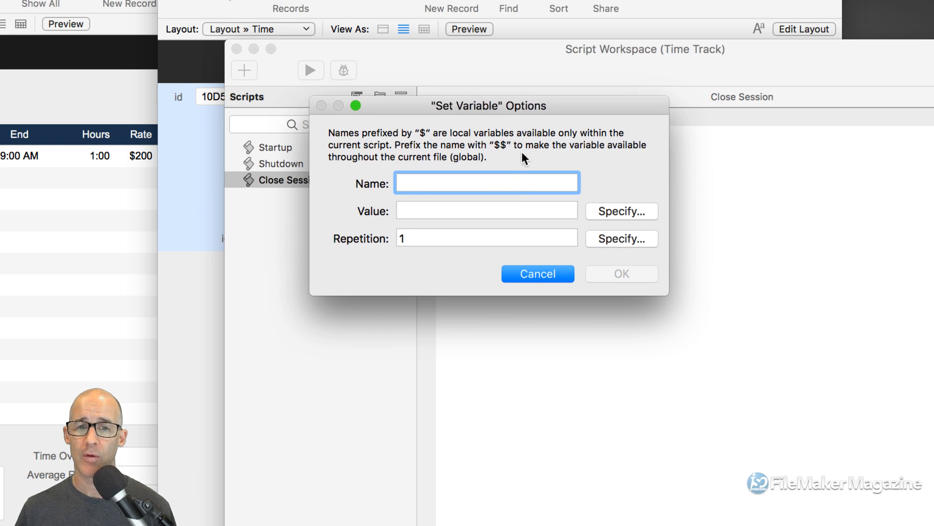
{"action": "type", "text": "id"}
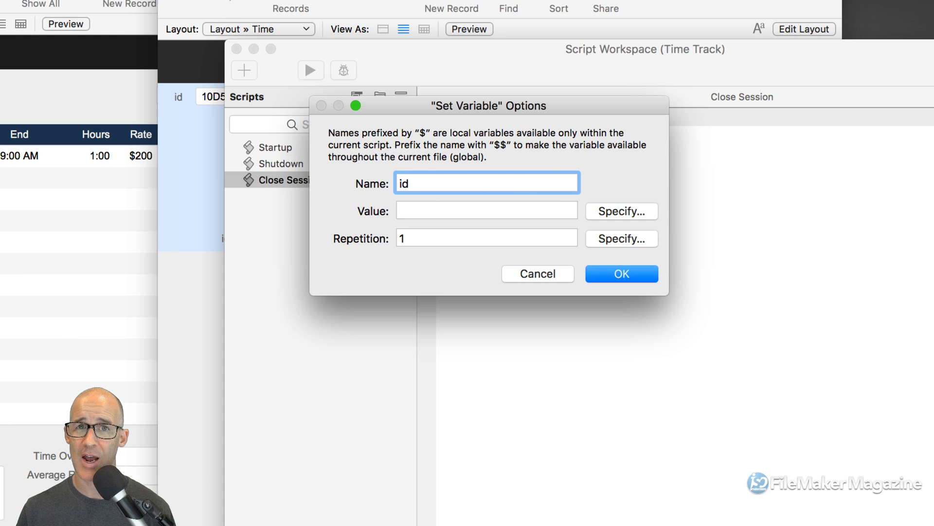
{"action": "left_click", "coordinate": [480, 209]}
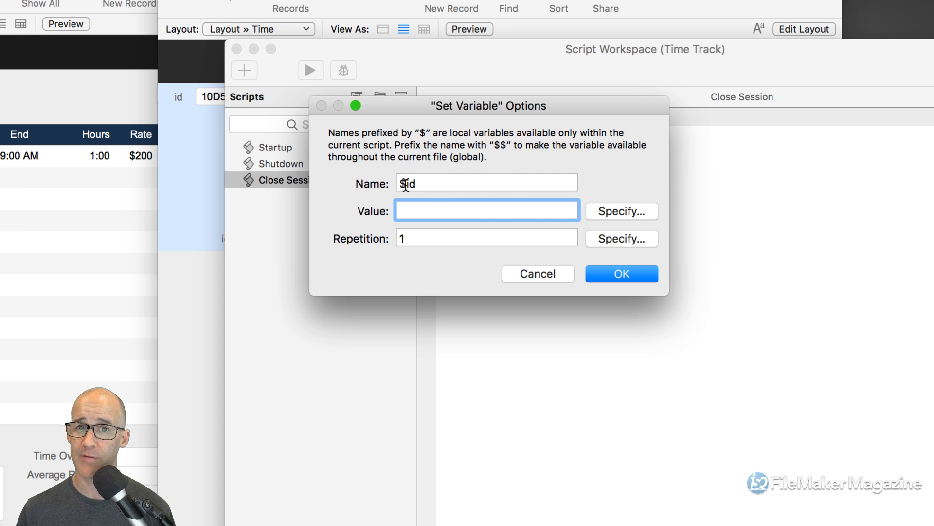
{"action": "left_click", "coordinate": [619, 212]}
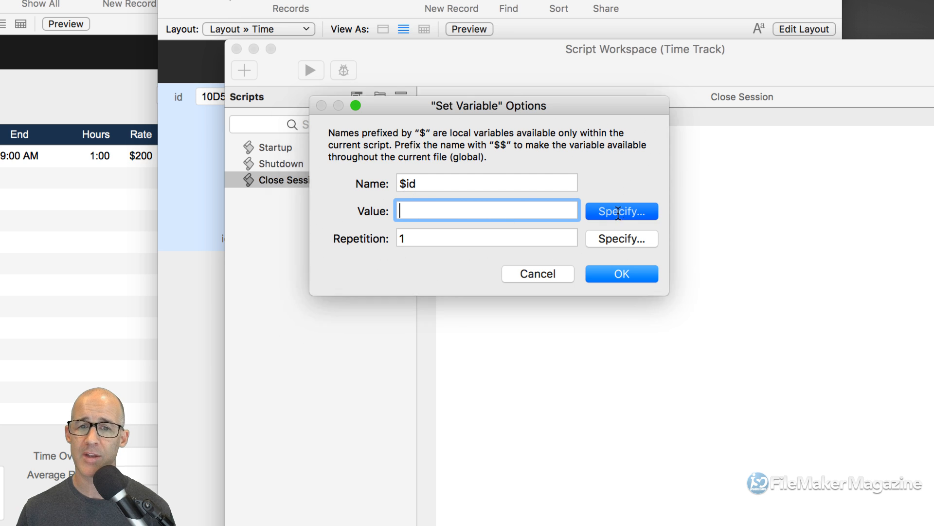
{"action": "left_click", "coordinate": [94, 219]}
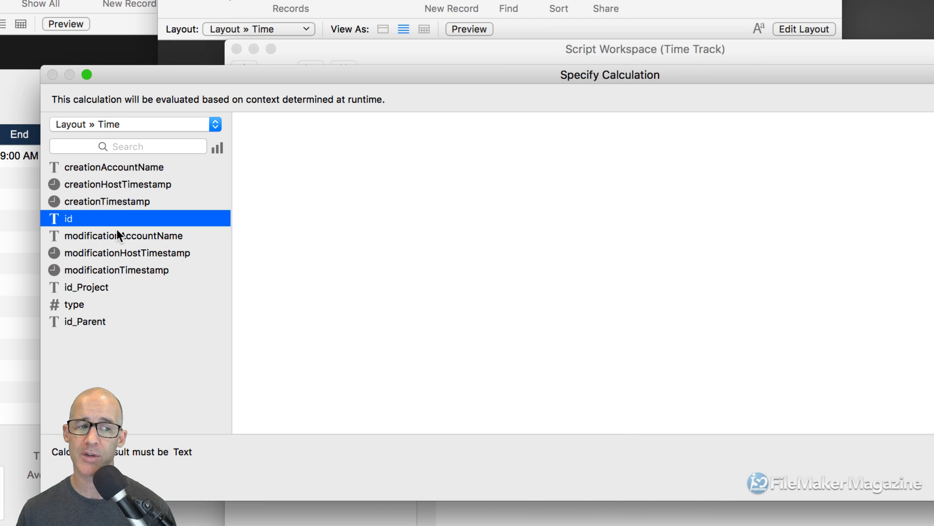
{"action": "left_click", "coordinate": [92, 322]}
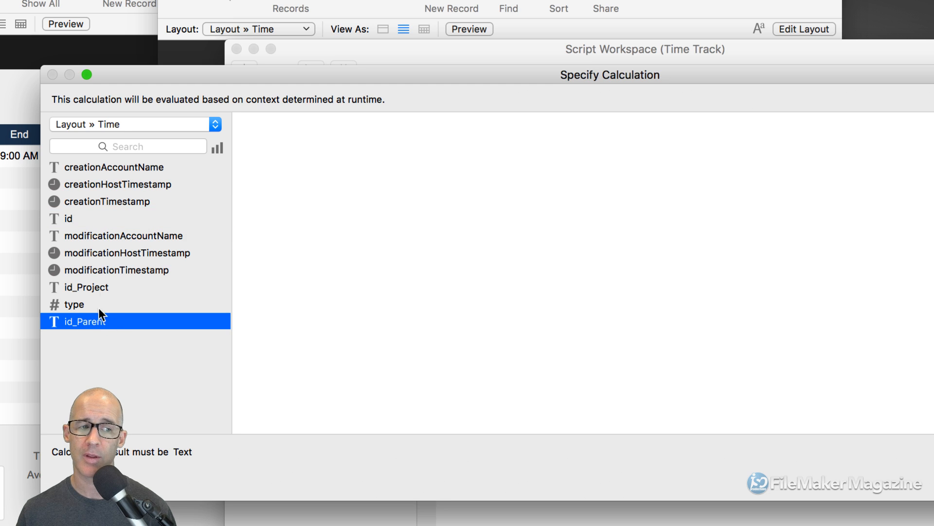
{"action": "double_click", "coordinate": [106, 226]}
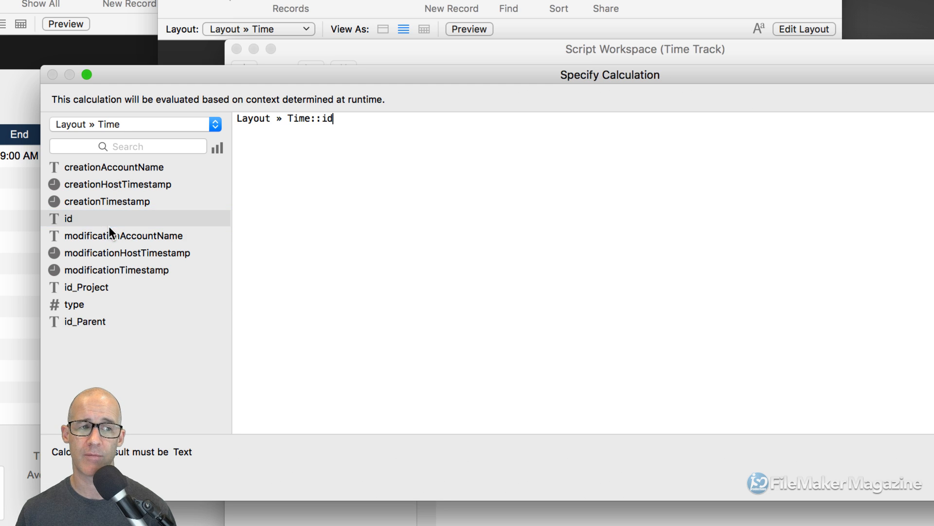
{"action": "left_click", "coordinate": [104, 288]}
{"action": "left_click", "coordinate": [104, 322]}
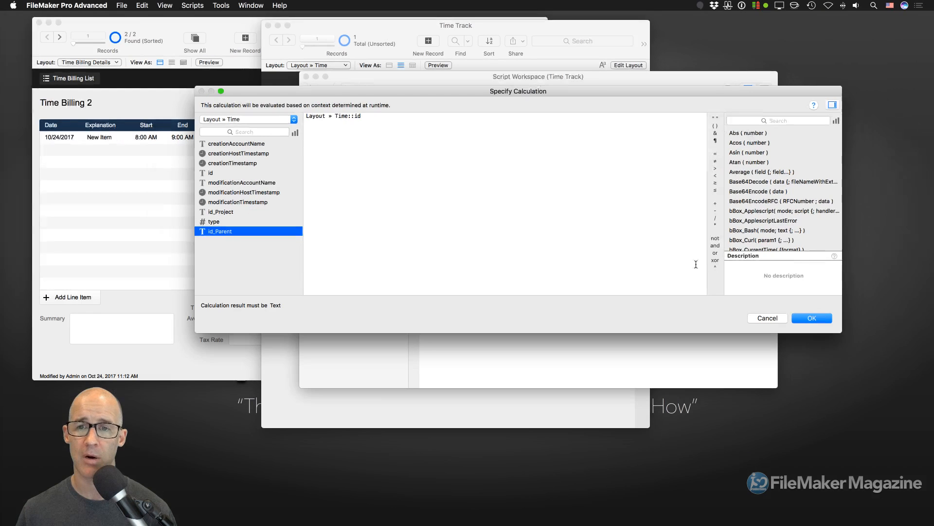
{"action": "left_click", "coordinate": [812, 318]}
{"action": "left_click", "coordinate": [536, 205]}
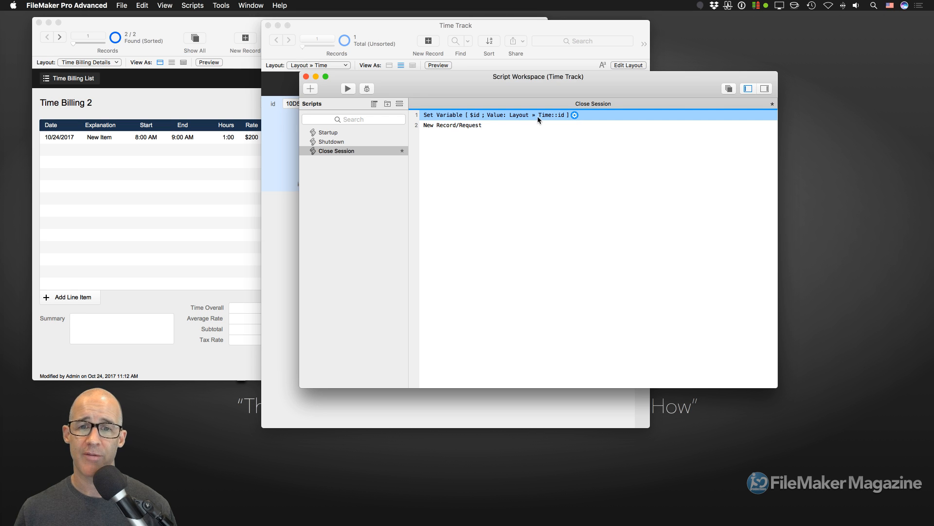
- Add a Set Field step below the New Record/Request step in the Close Session script
{"action": "double_click", "coordinate": [539, 117]}
{"action": "left_click", "coordinate": [531, 204]}
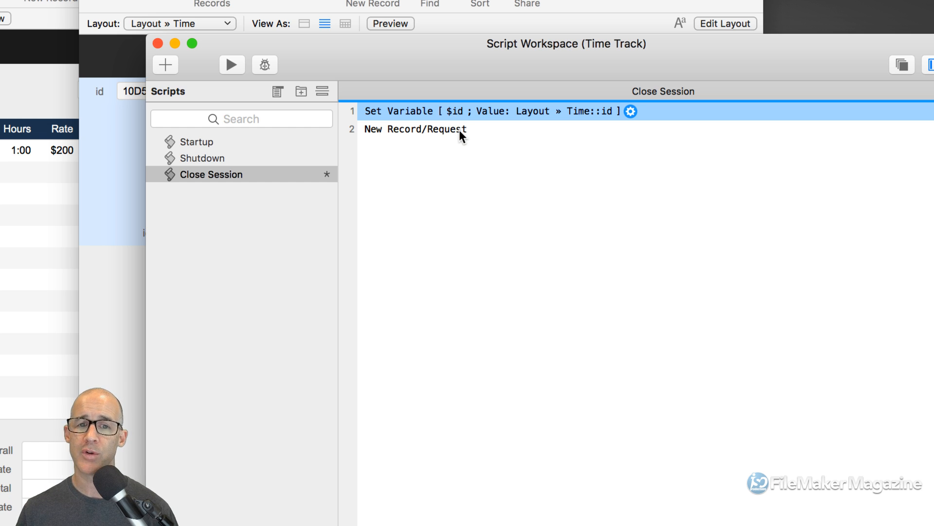
{"action": "left_click", "coordinate": [459, 130]}
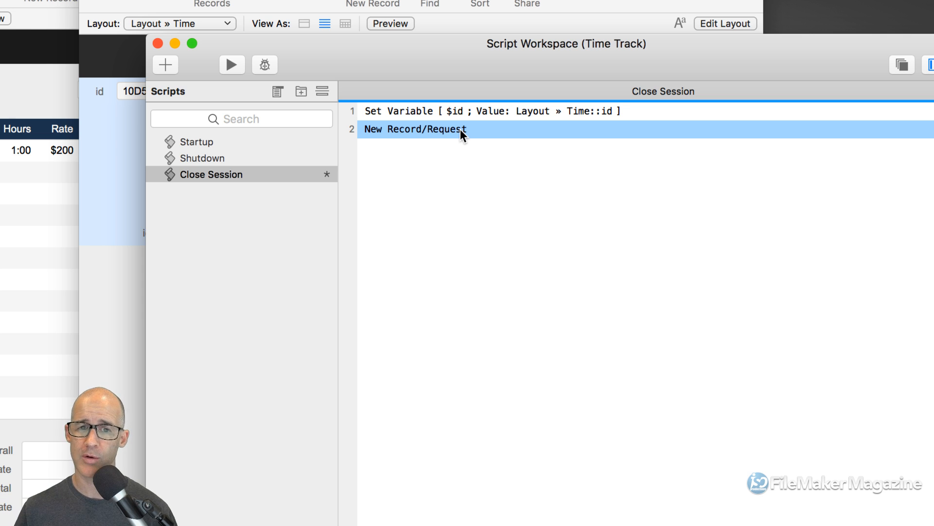
{"action": "key", "text": "Return"}
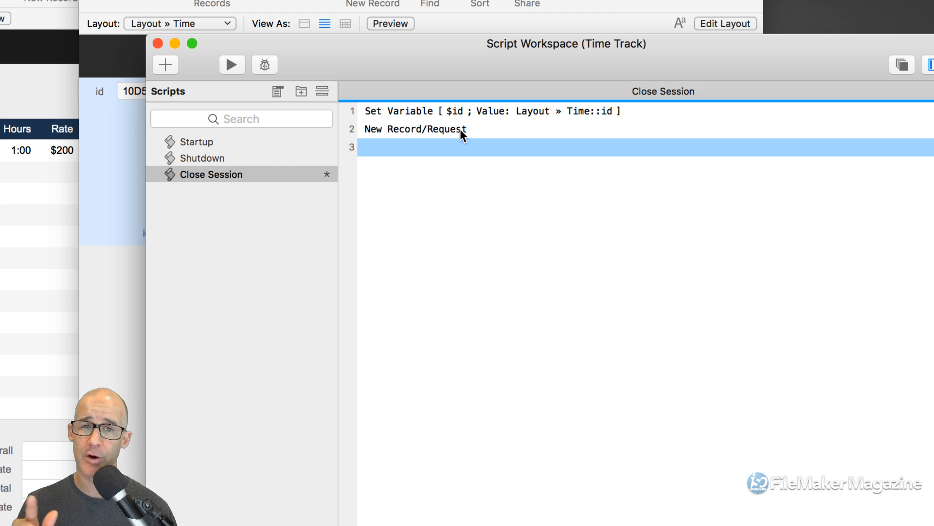
{"action": "key", "text": "Return"}
{"action": "type", "text": "set fie"}
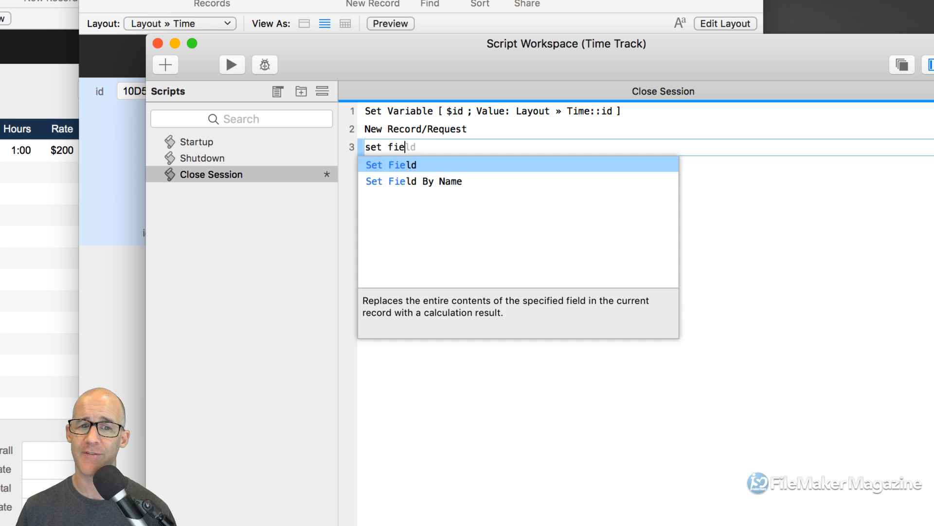
{"action": "key", "text": "Return"}
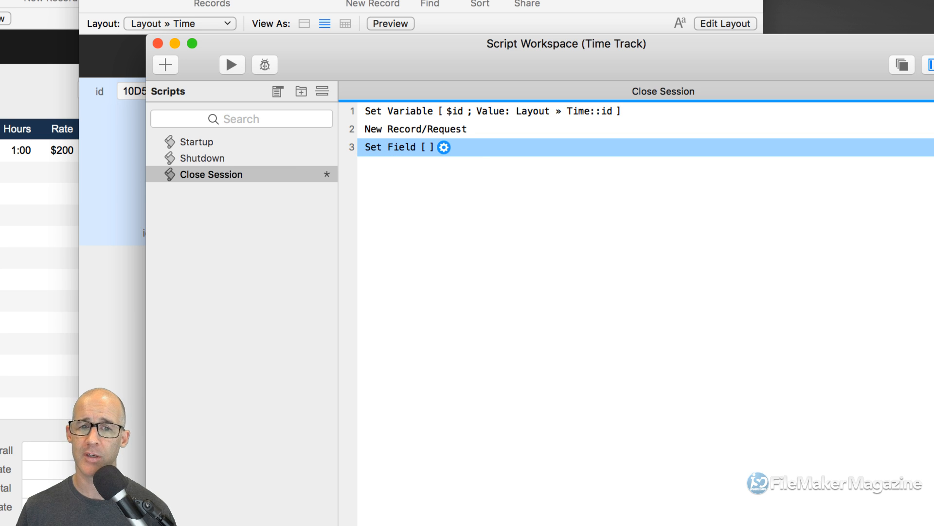
- Specify the type field of Layout » Time as the target of the Set Field step
{"action": "left_click", "coordinate": [445, 146]}
{"action": "left_click", "coordinate": [483, 183]}
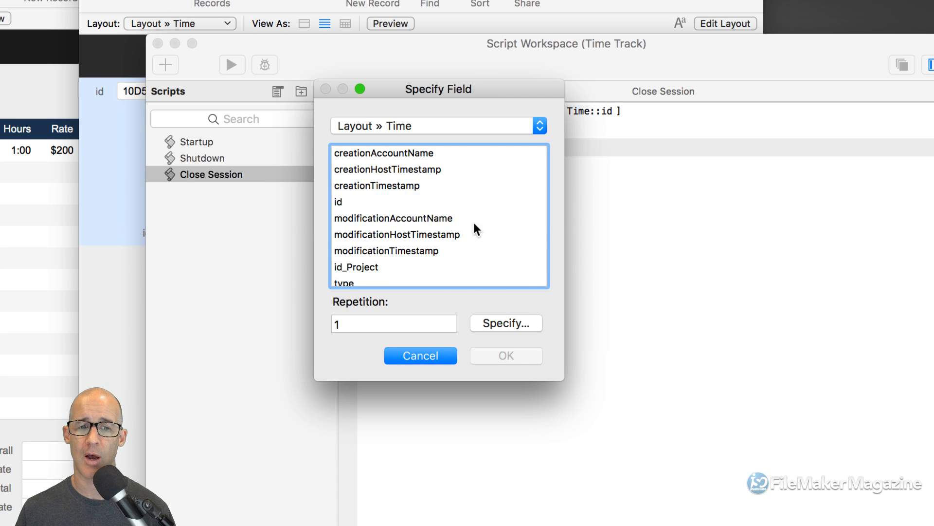
{"action": "scroll", "coordinate": [398, 269], "scroll_direction": "down", "scroll_amount": 2}
{"action": "left_click", "coordinate": [375, 261]}
{"action": "left_click", "coordinate": [540, 362]}
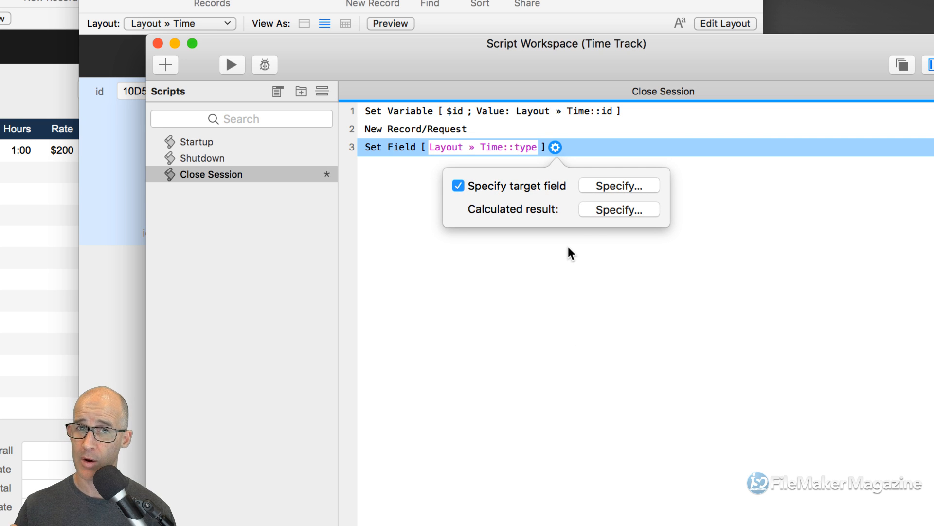
- Set the calculated result of the Set Field step for the type field to True
{"action": "left_click", "coordinate": [600, 211]}
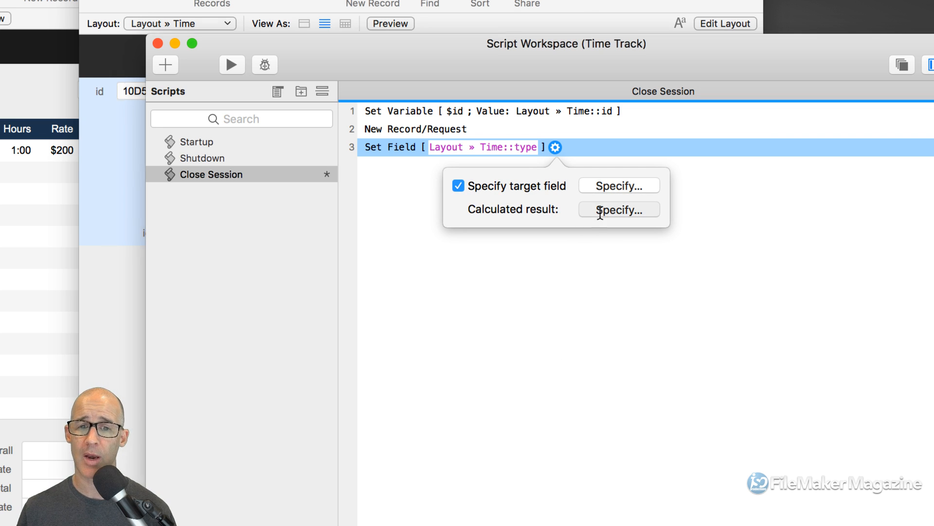
{"action": "left_click_drag", "start_coordinate": [415, 68], "coordinate": [535, 63]}
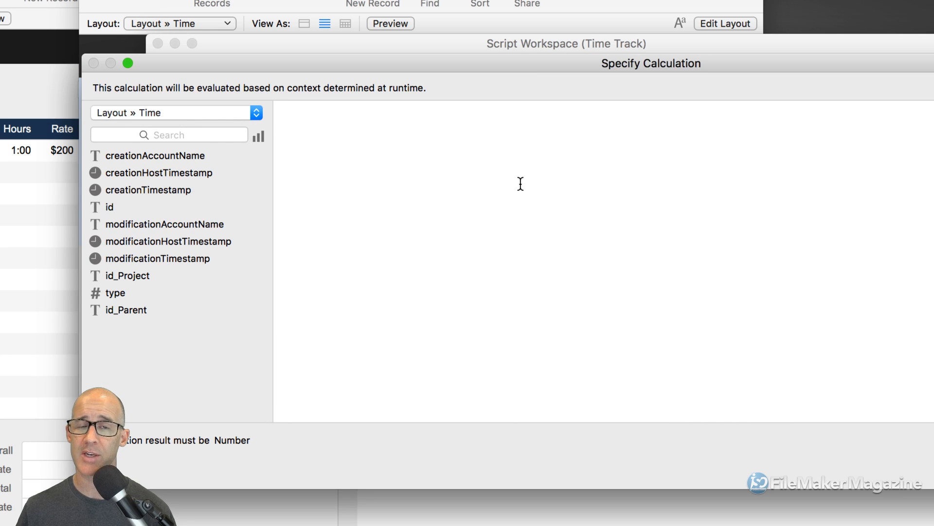
{"action": "type", "text": "1"}
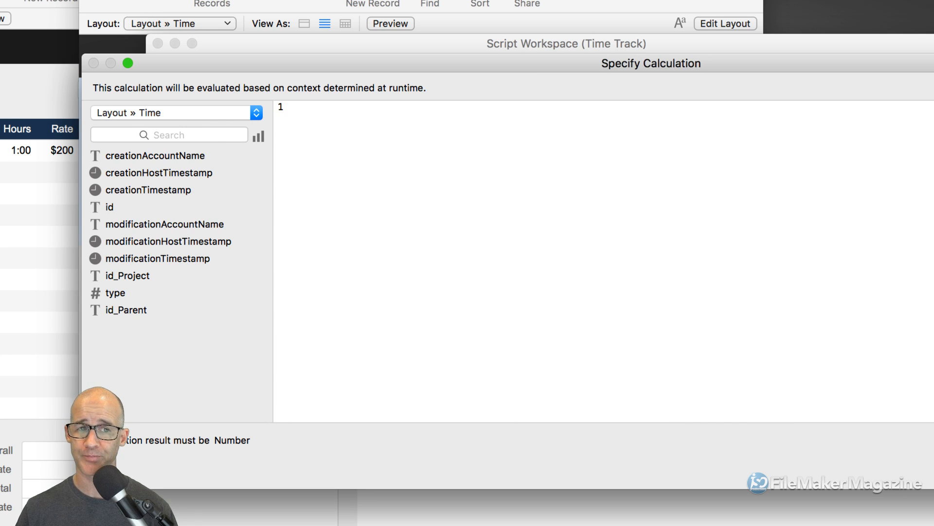
{"action": "key", "text": "BackSpace"}
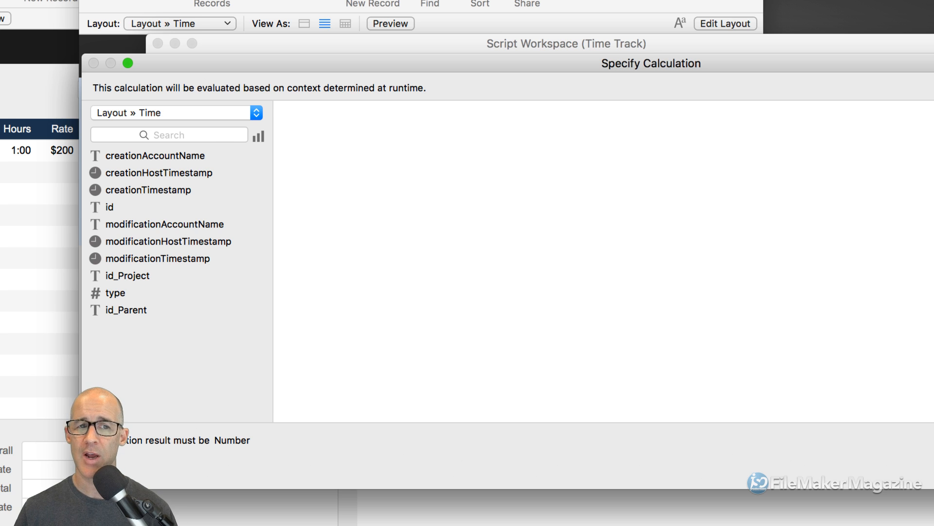
{"action": "type", "text": "True"}
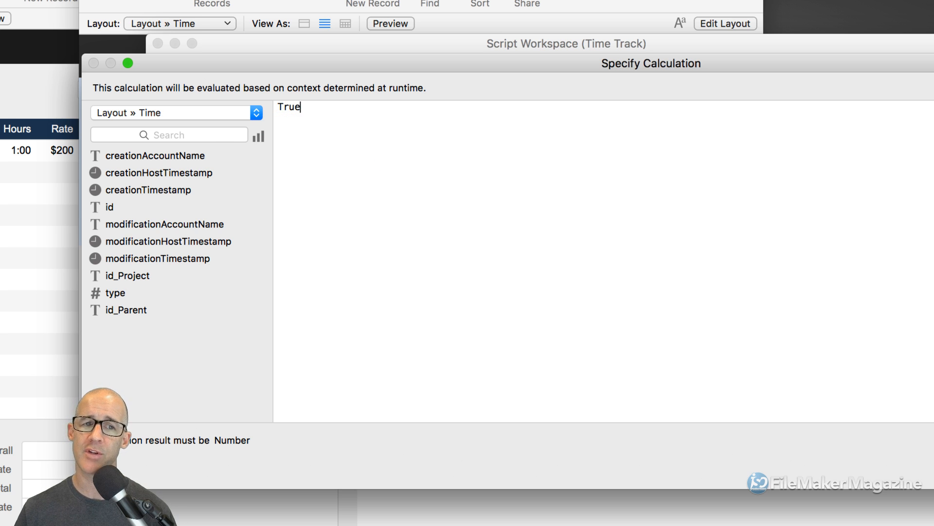
{"action": "key", "text": "super+a"}
{"action": "type", "text": "False"}
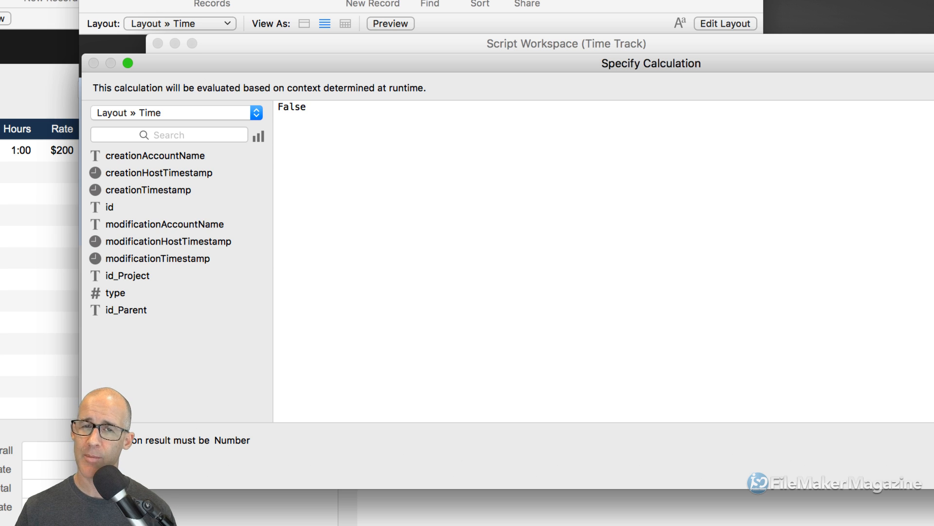
{"action": "key", "text": "super+a"}
{"action": "type", "text": "1"}
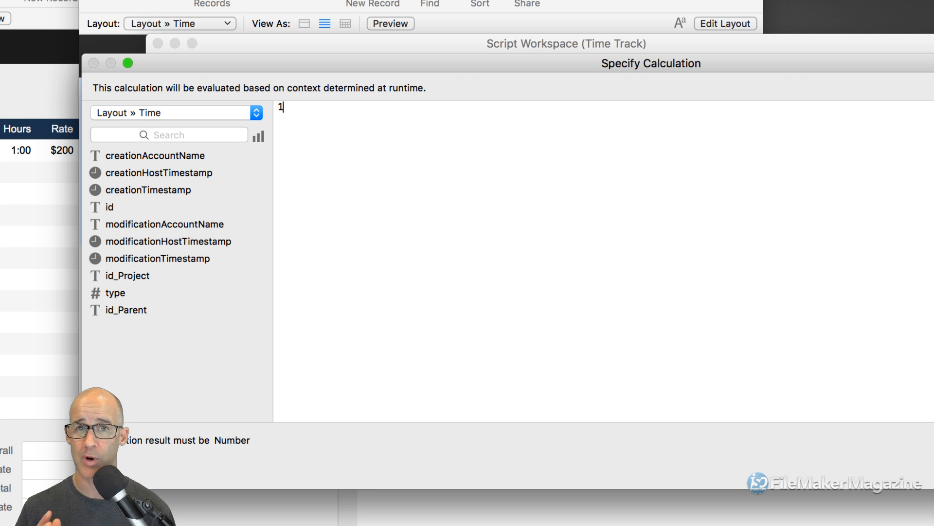
{"action": "key", "text": "super+a"}
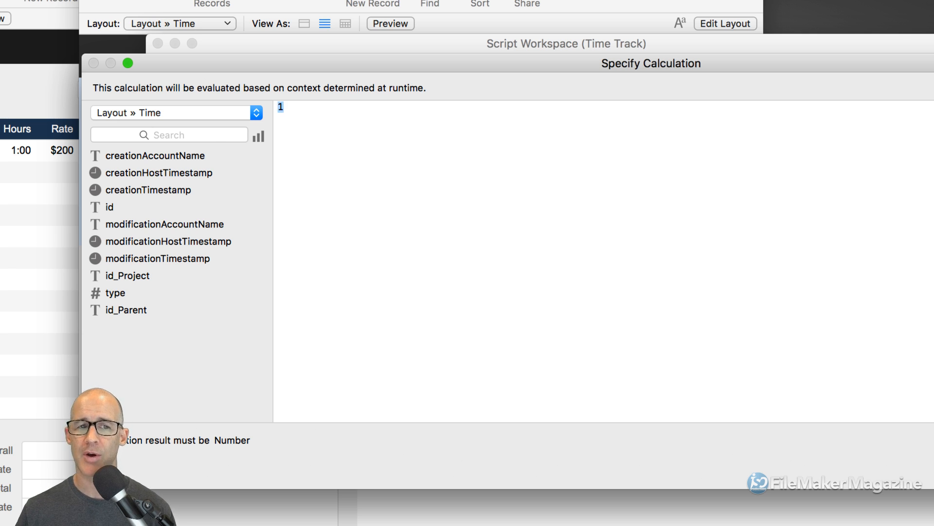
{"action": "type", "text": "true"}
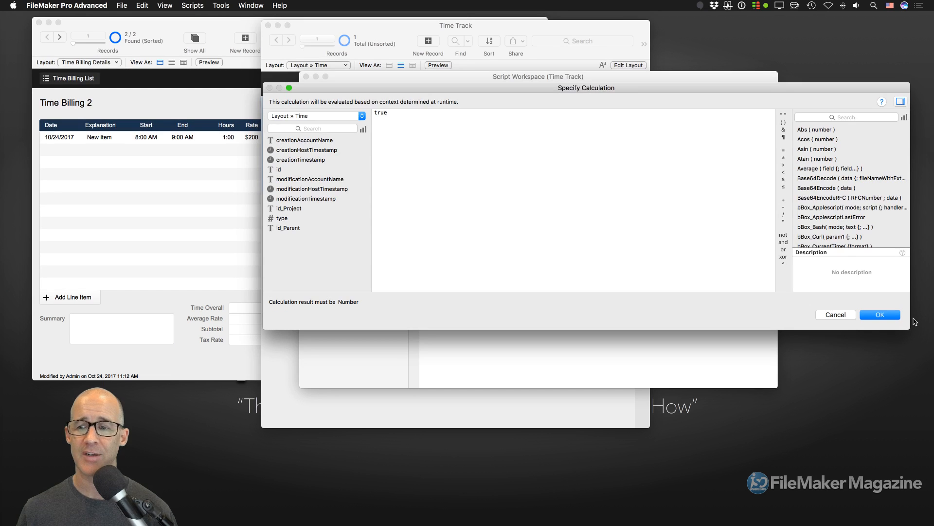
{"action": "left_click", "coordinate": [880, 313]}
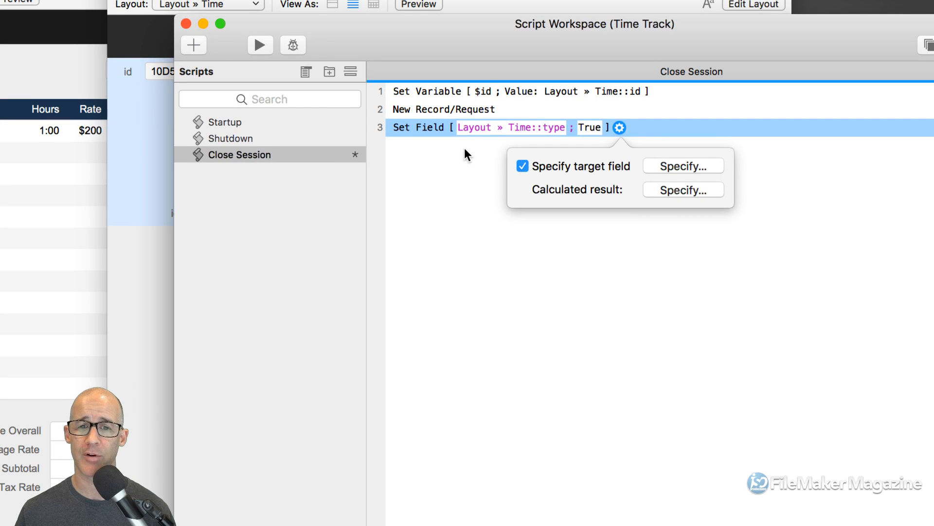
{"action": "left_click", "coordinate": [464, 148]}
- Duplicate the Set Field step and change the duplicate's target field to Layout » Time::id_Parent
{"action": "left_click", "coordinate": [437, 126]}
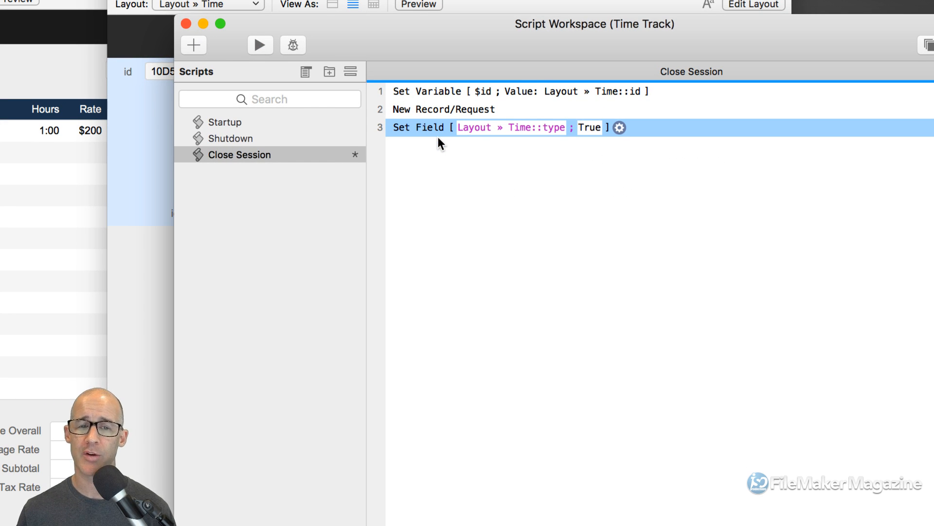
{"action": "key", "text": "super+d"}
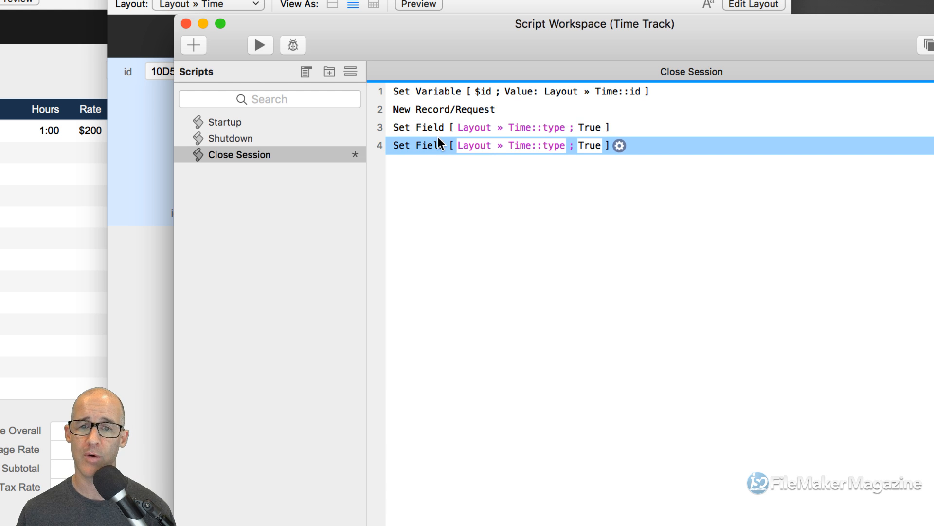
{"action": "left_click", "coordinate": [485, 146]}
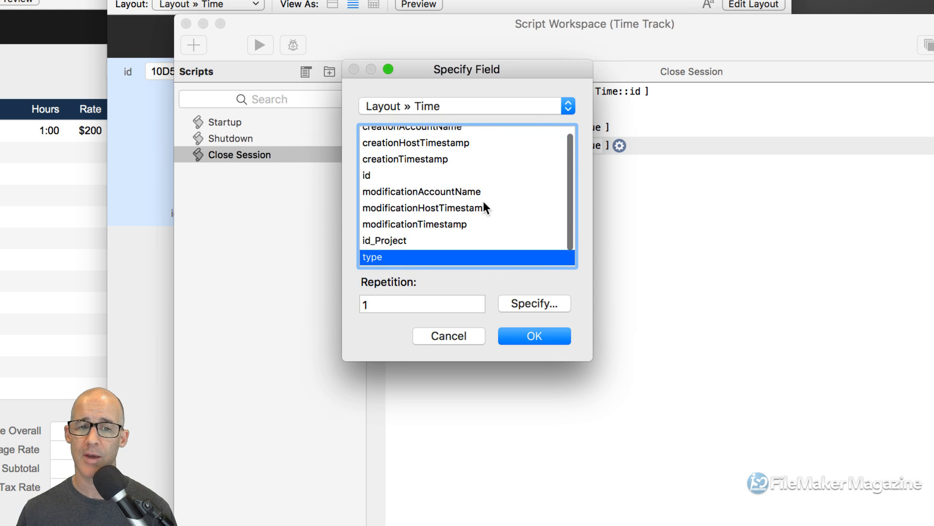
{"action": "scroll", "coordinate": [483, 221], "scroll_direction": "down", "scroll_amount": 1}
{"action": "left_click", "coordinate": [405, 255]}
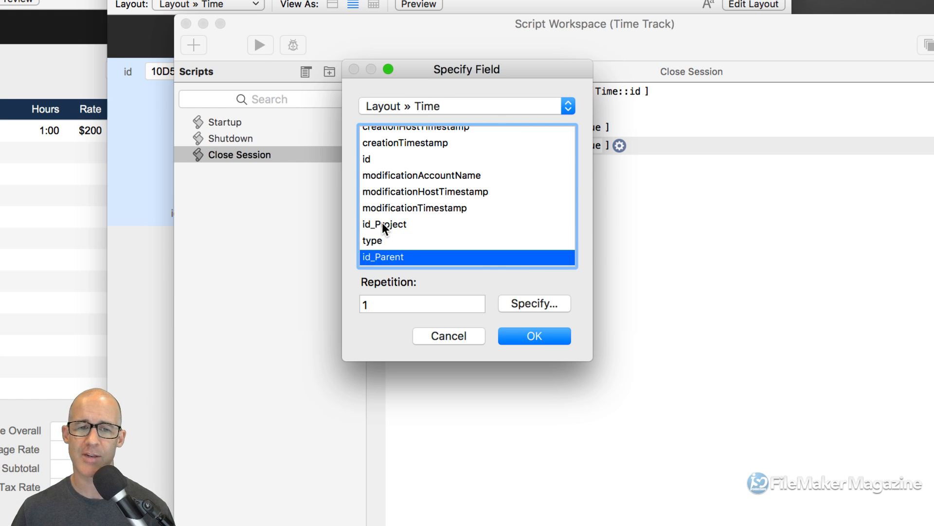
{"action": "double_click", "coordinate": [418, 258]}
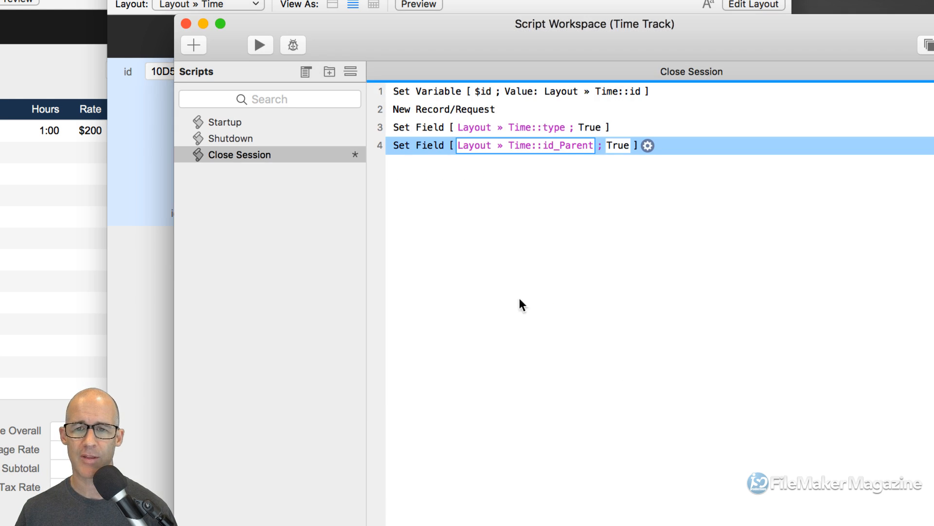
- Set the calculated result of the id_Parent Set Field step to $id and save the Close Session script
{"action": "left_click", "coordinate": [620, 146]}
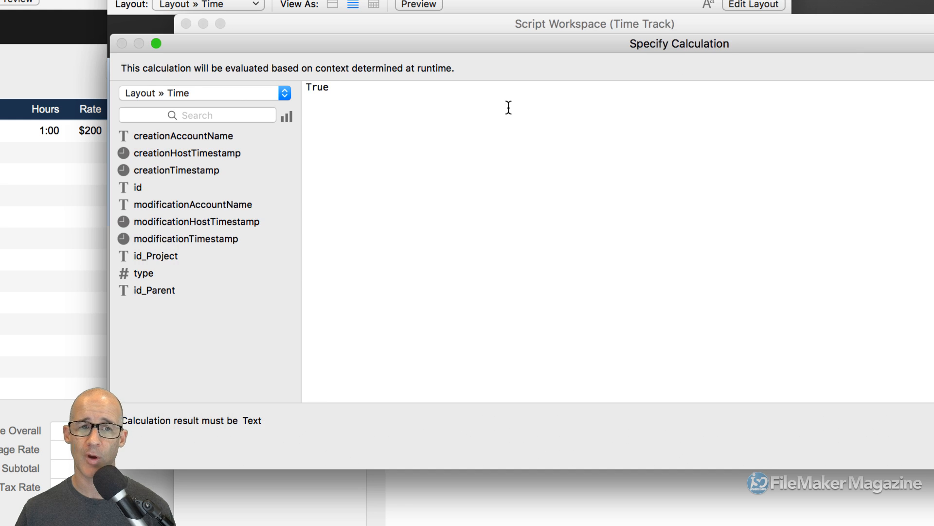
{"action": "left_click_drag", "start_coordinate": [463, 44], "coordinate": [487, 124]}
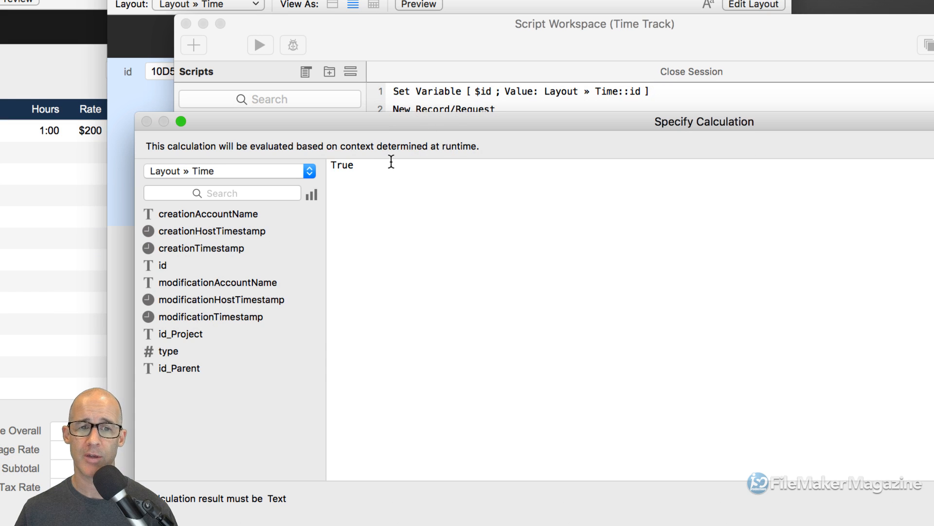
{"action": "double_click", "coordinate": [378, 164]}
{"action": "type", "text": "$id"}
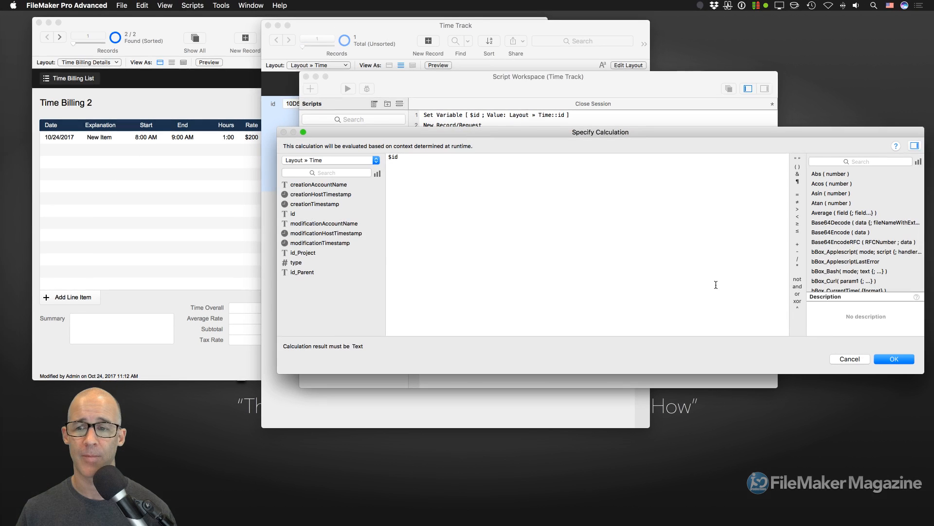
{"action": "left_click", "coordinate": [894, 359]}
{"action": "left_click", "coordinate": [511, 229]}
{"action": "key", "text": "super+s"}
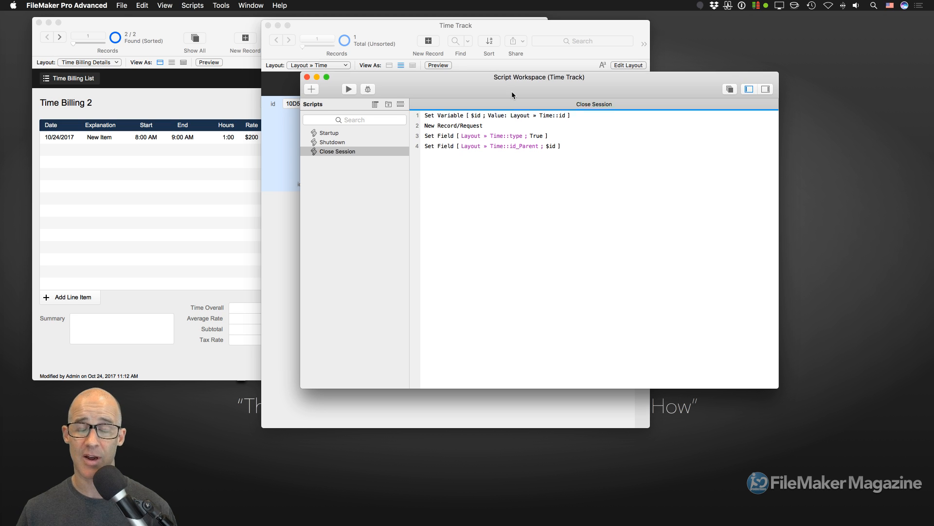
- Move the Script Workspace aside and try the Close button on the open record in the Time Track window
{"action": "left_click_drag", "start_coordinate": [511, 91], "coordinate": [595, 110]}
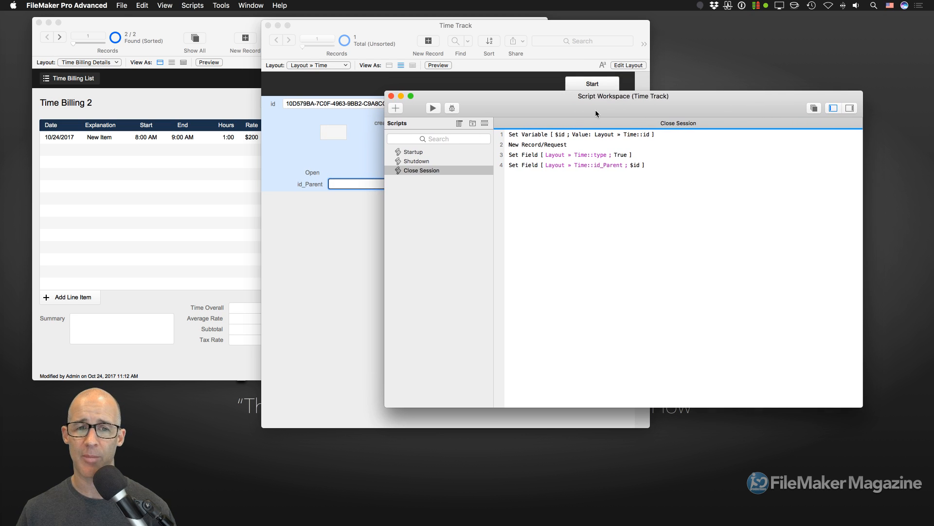
{"action": "left_click", "coordinate": [353, 163]}
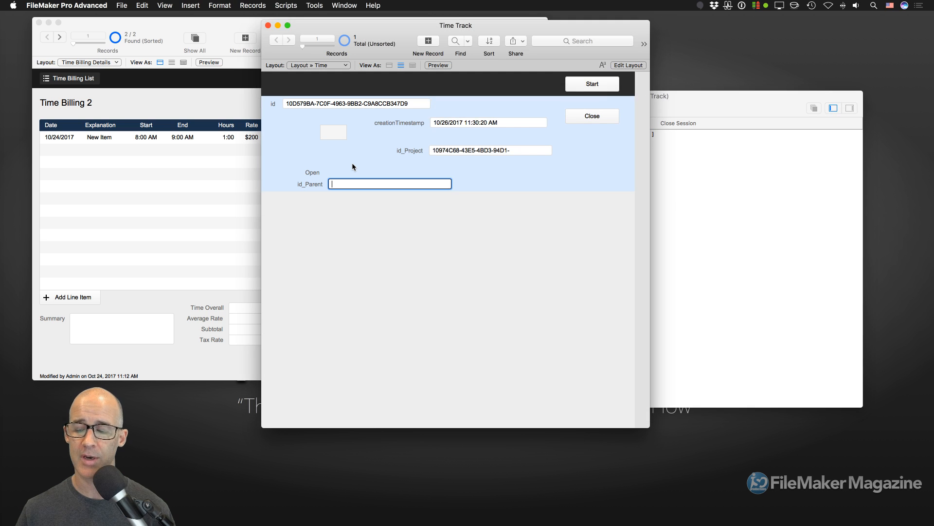
{"action": "left_click", "coordinate": [526, 183]}
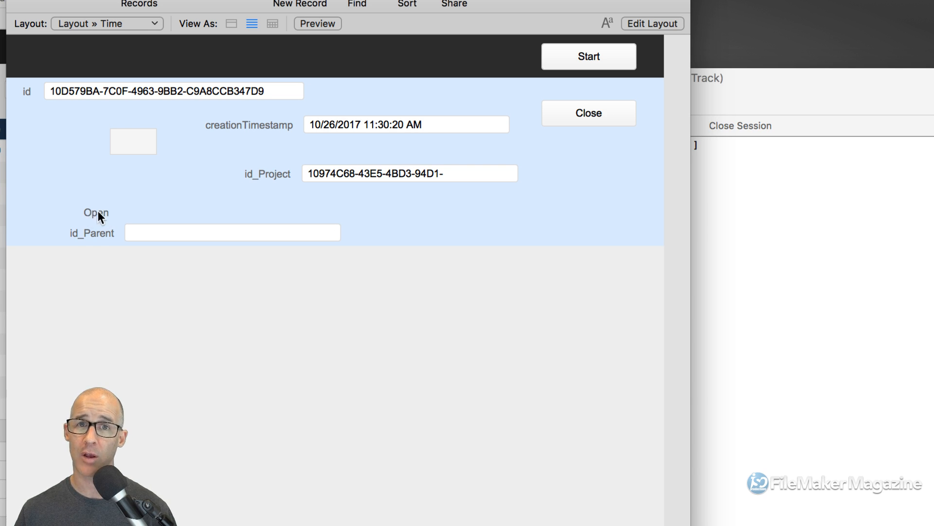
{"action": "left_click", "coordinate": [587, 112]}
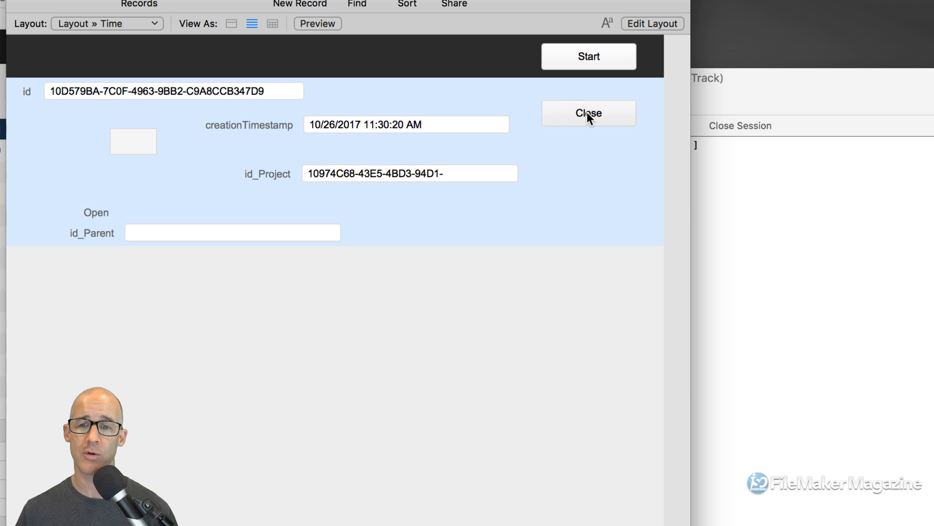
{"action": "left_click", "coordinate": [586, 222]}
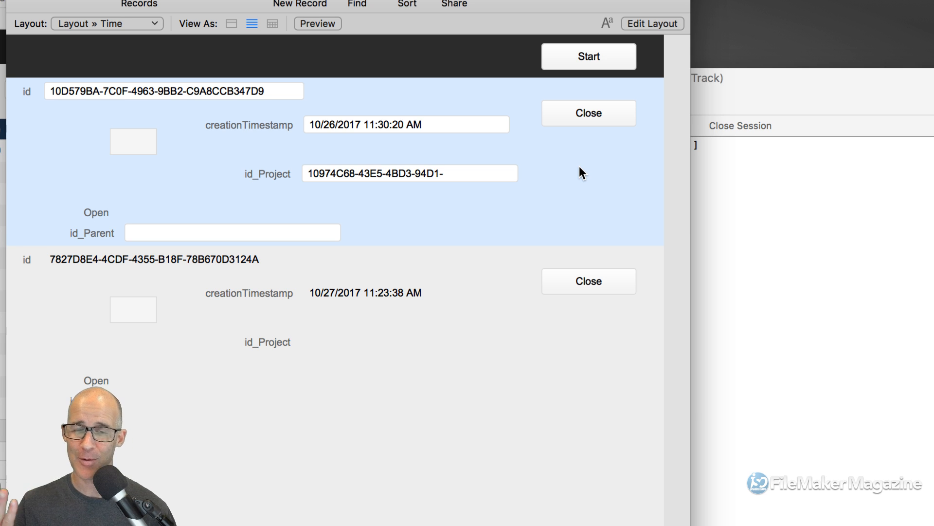
- Change the layout's Close button action to perform the Close Session script, then return to Browse mode
{"action": "key", "text": "super+l"}
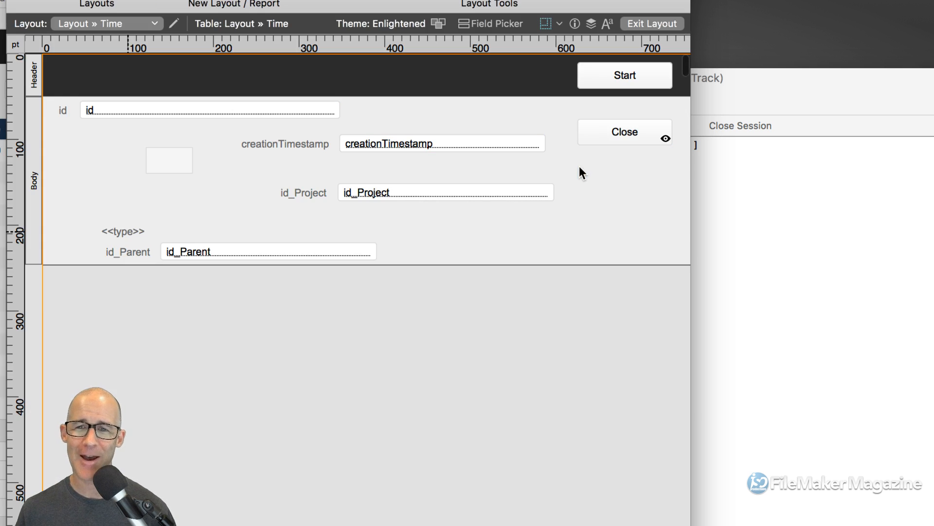
{"action": "left_click", "coordinate": [606, 134]}
{"action": "double_click", "coordinate": [606, 132]}
{"action": "left_click_drag", "start_coordinate": [756, 136], "coordinate": [477, 94]}
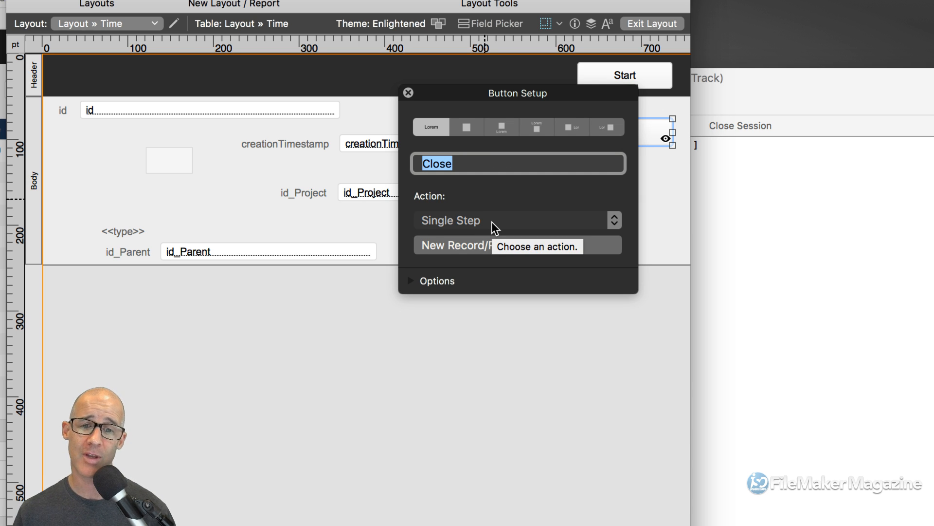
{"action": "left_click", "coordinate": [493, 224]}
{"action": "left_click", "coordinate": [492, 237]}
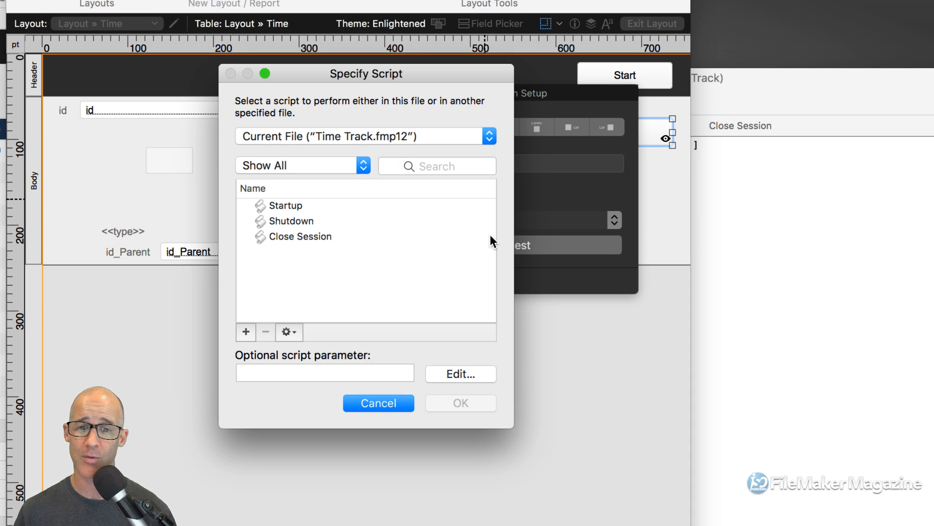
{"action": "left_click", "coordinate": [321, 240]}
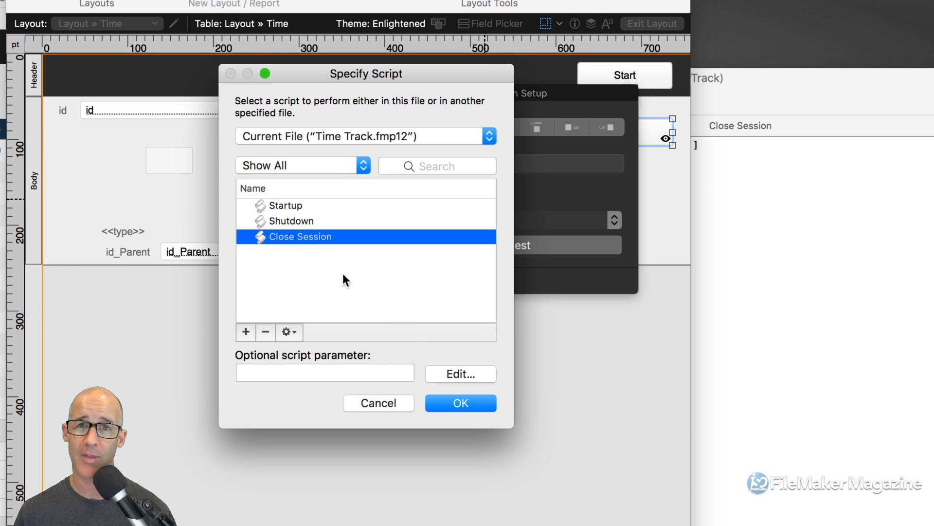
{"action": "left_click", "coordinate": [454, 402]}
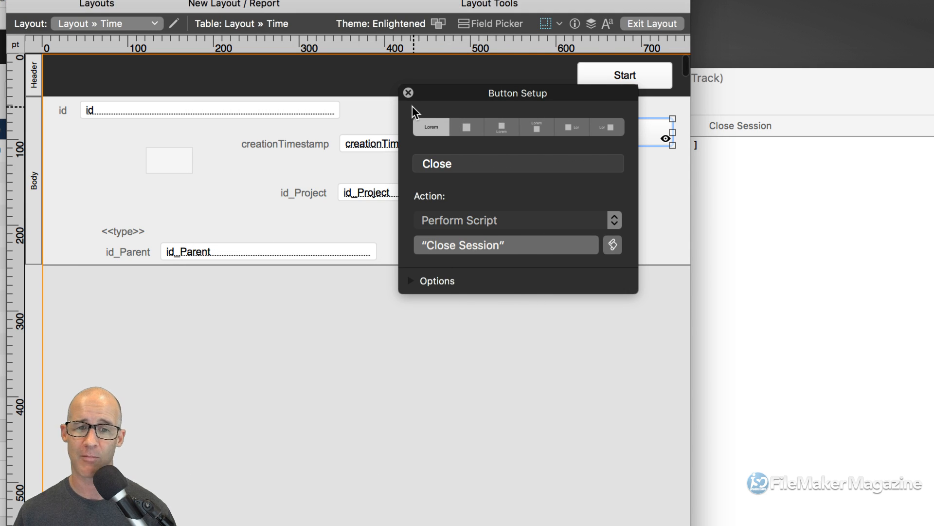
{"action": "left_click", "coordinate": [408, 93]}
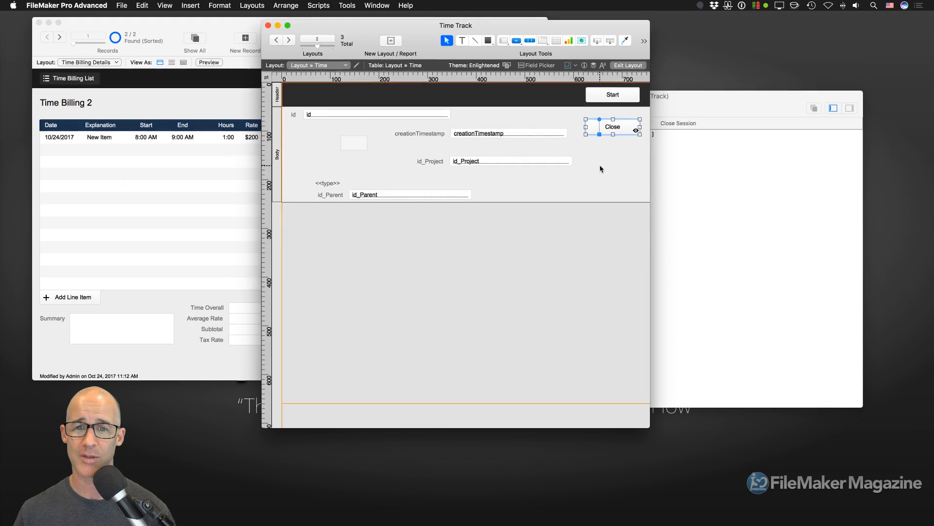
{"action": "left_click", "coordinate": [601, 168]}
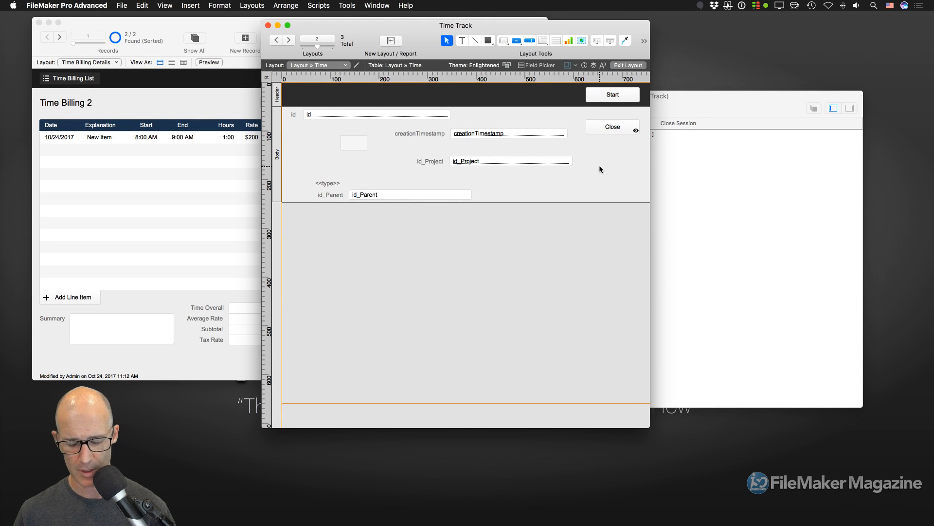
{"action": "key", "text": "super+b"}
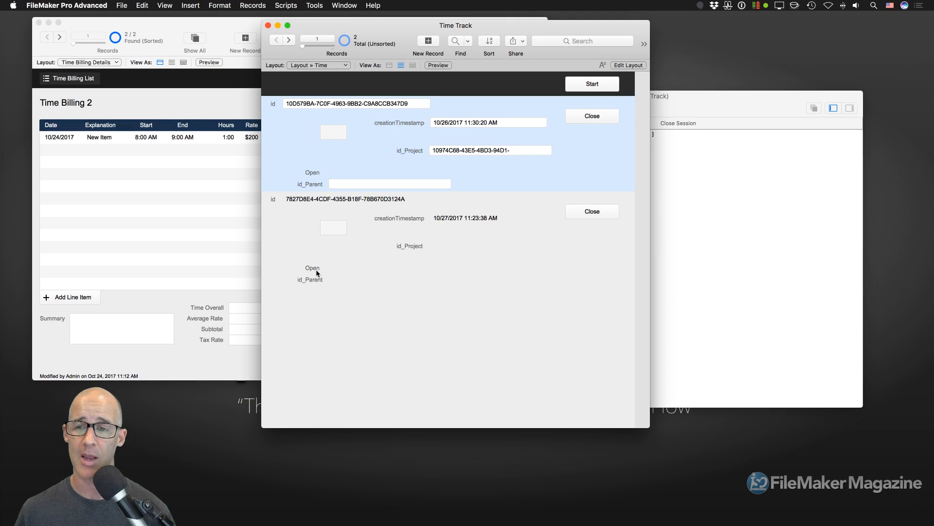
- Delete the second Time record, created 10/27/2017 11:23:38 AM
{"action": "left_click", "coordinate": [555, 245]}
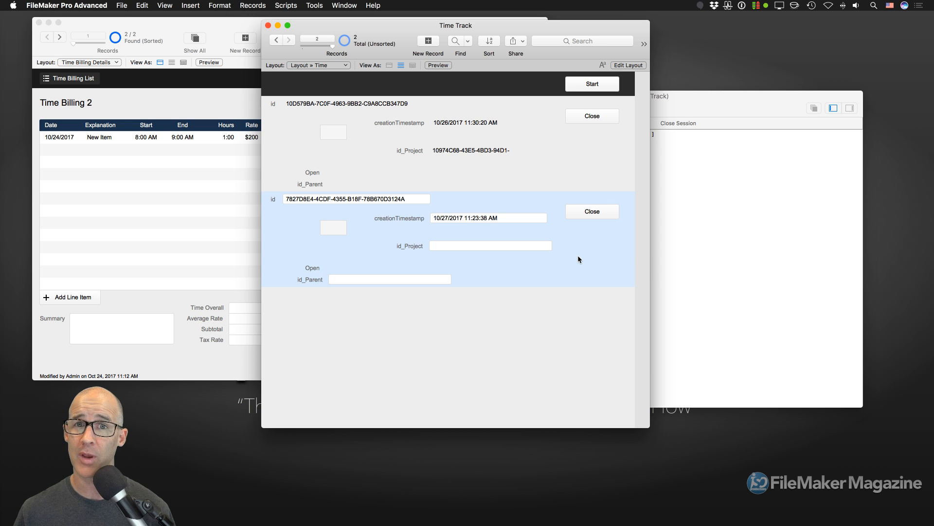
{"action": "key", "text": "super+e"}
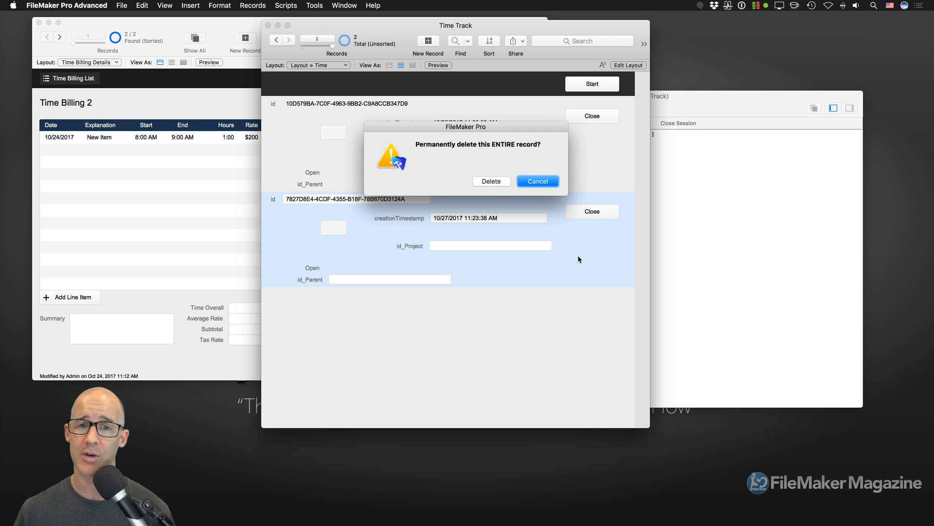
{"action": "left_click", "coordinate": [491, 181]}
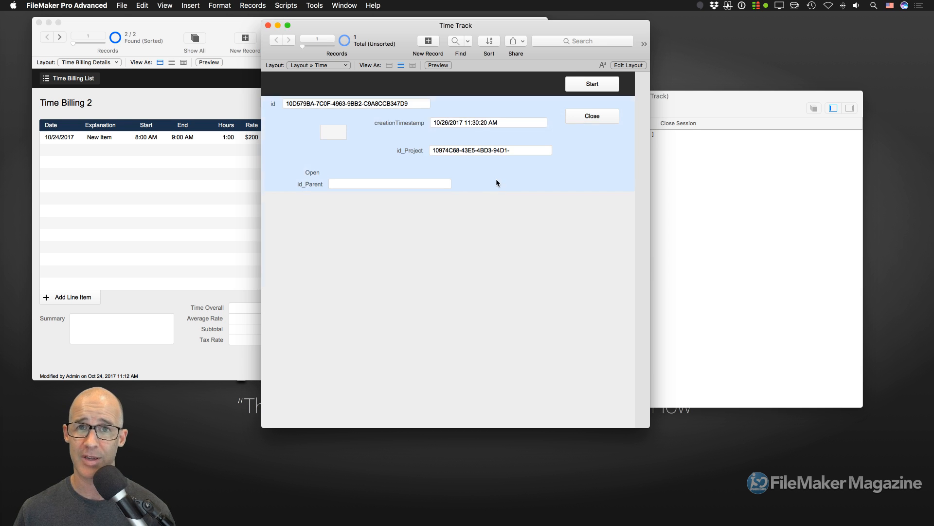
- Run the Close button on the remaining open record and compare the new record's id_Parent with the original record's id
{"action": "left_click", "coordinate": [591, 117]}
{"action": "left_click", "coordinate": [567, 228]}
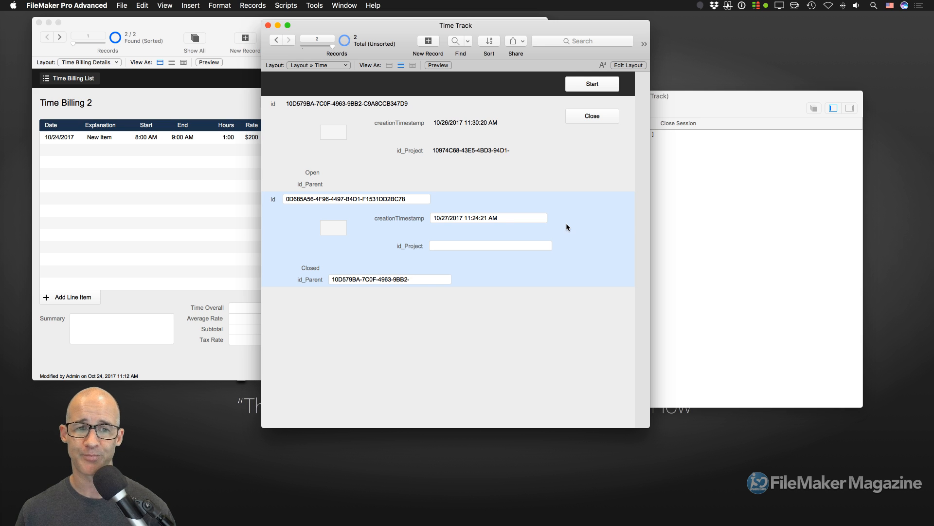
{"action": "left_click", "coordinate": [494, 165]}
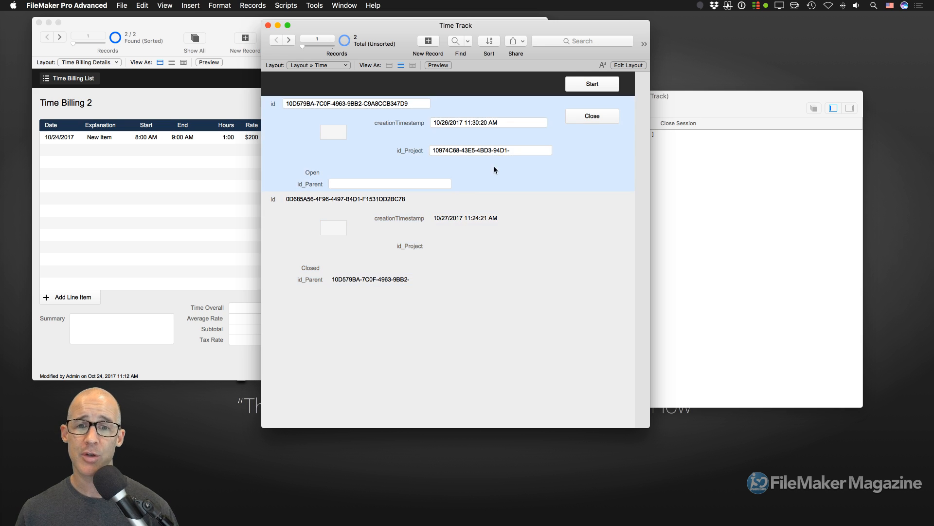
{"action": "left_click", "coordinate": [509, 259]}
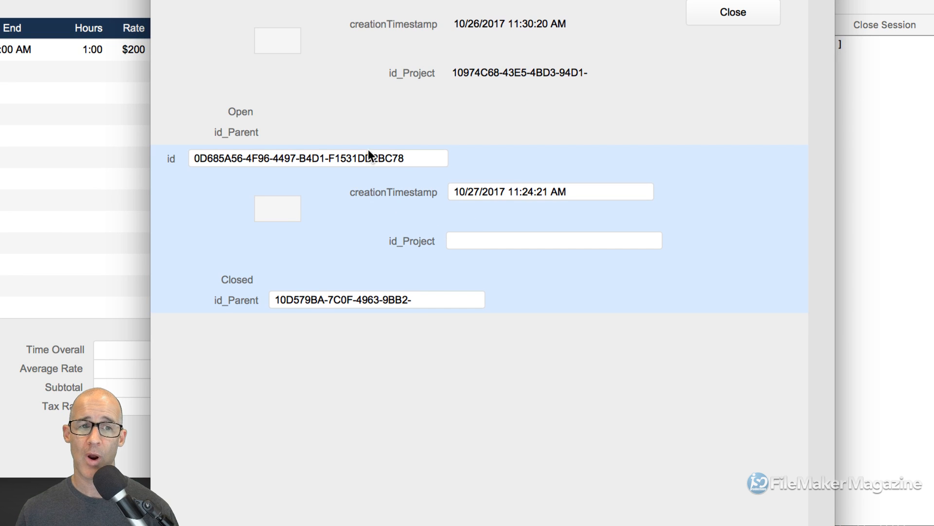
{"action": "left_click", "coordinate": [348, 182]}
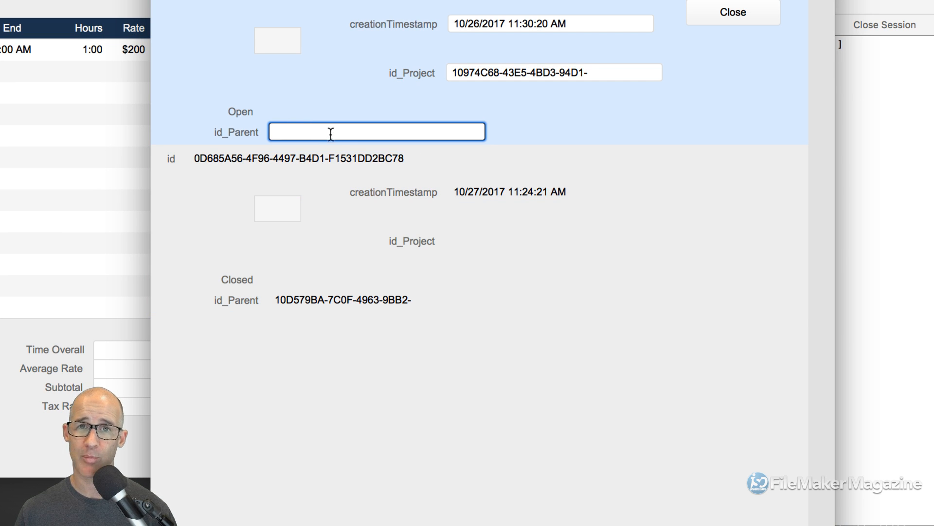
{"action": "left_click", "coordinate": [283, 268]}
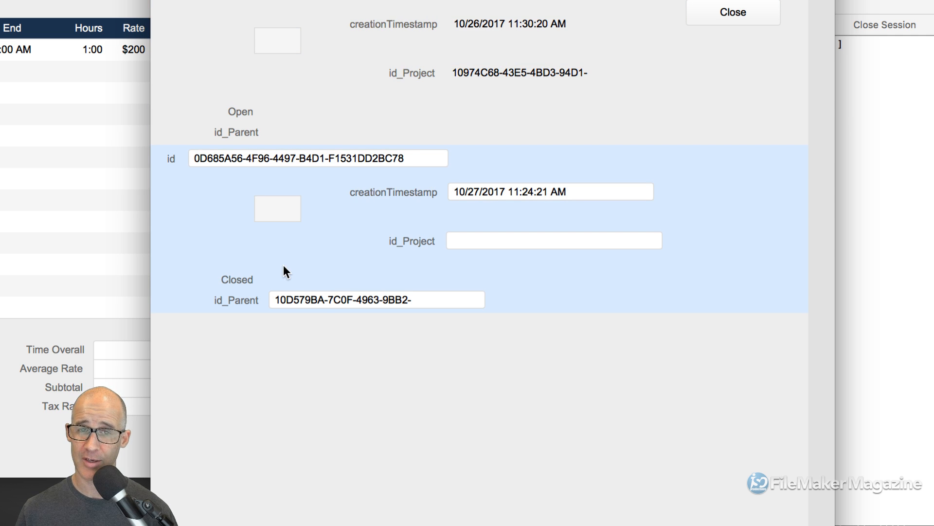
{"action": "left_click", "coordinate": [317, 299]}
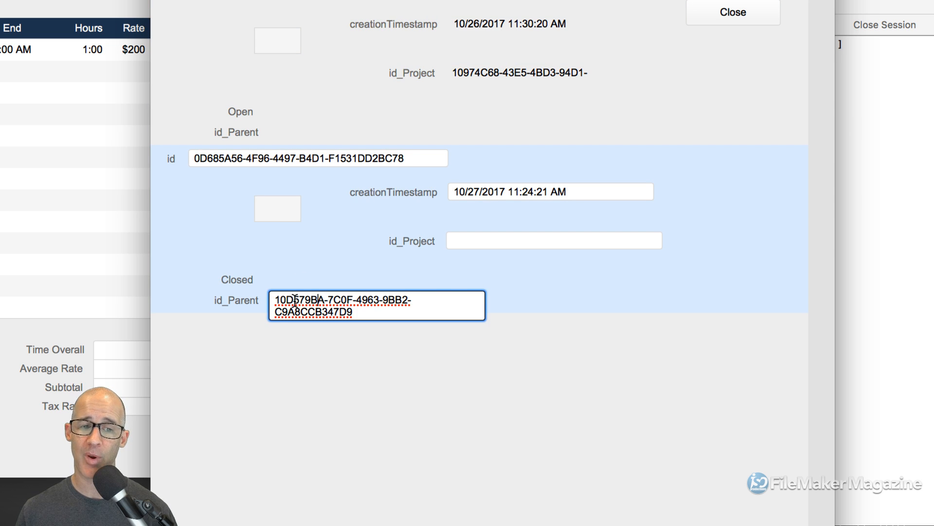
{"action": "left_click_drag", "start_coordinate": [298, 299], "coordinate": [273, 299]}
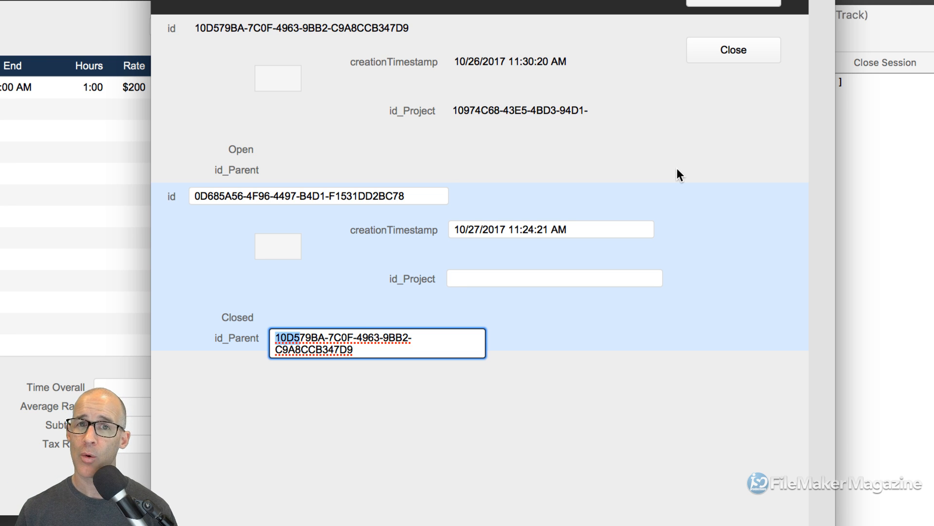
- Examine the relationship between Layout » Time id and Layout » Time 2 id_Parent in the relationships graph
{"action": "key", "text": "shift+super+d"}
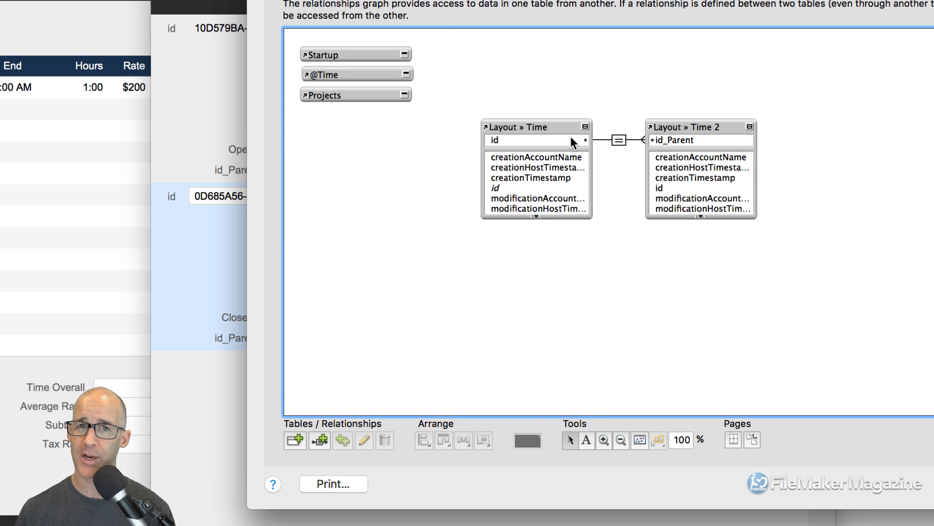
{"action": "left_click", "coordinate": [526, 127]}
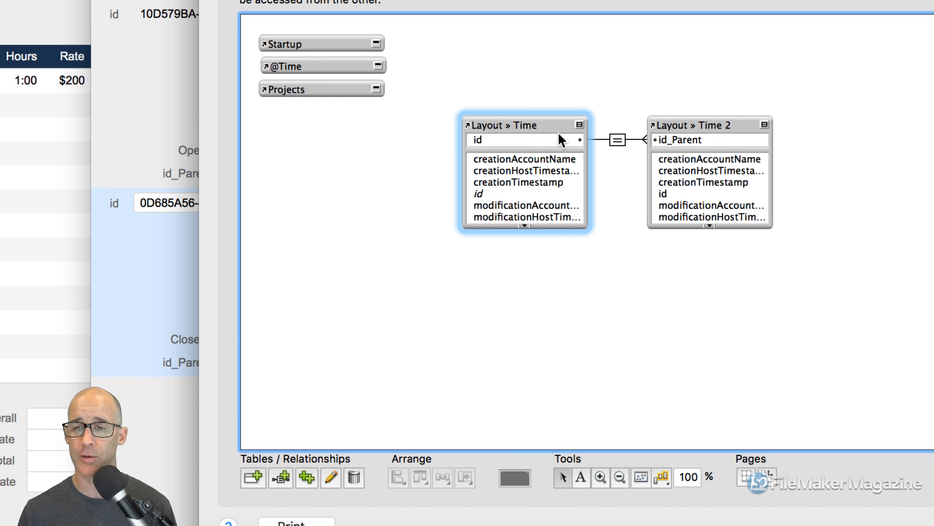
{"action": "left_click", "coordinate": [707, 128]}
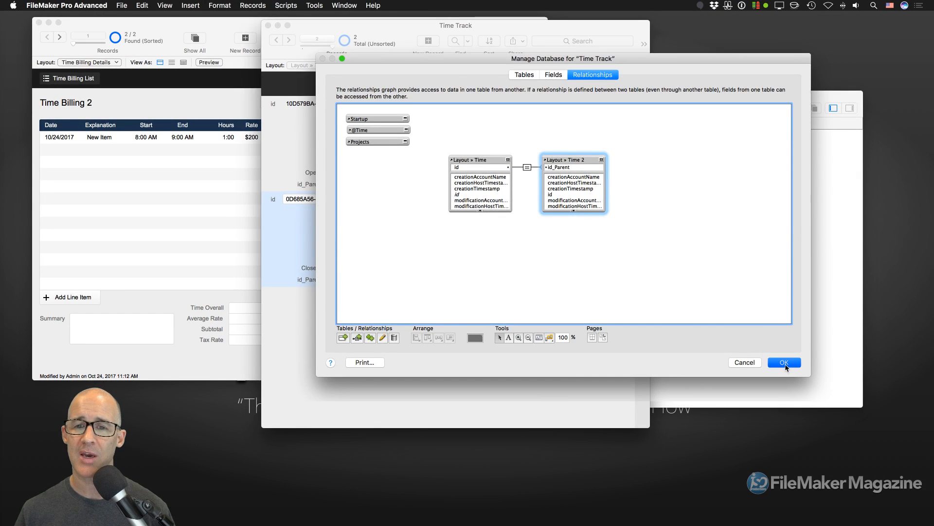
{"action": "left_click", "coordinate": [785, 363]}
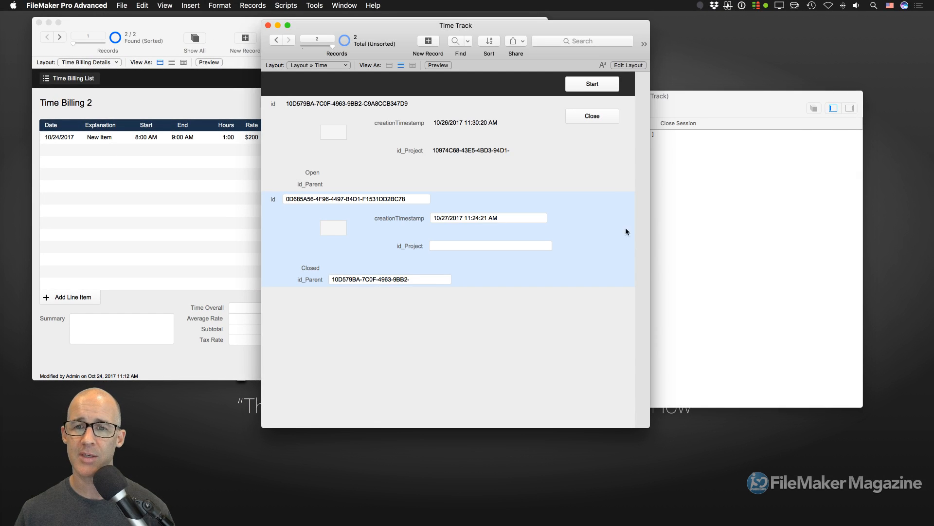
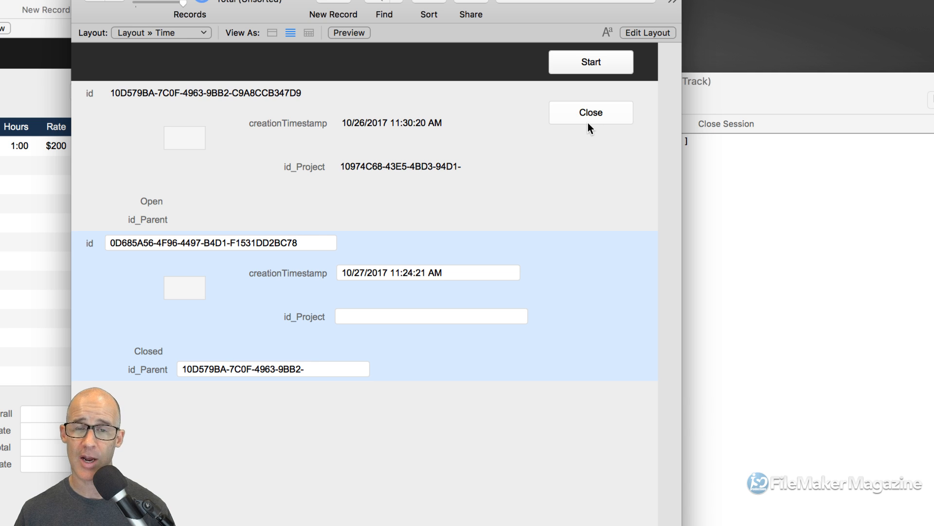
{"action": "key", "text": "super+shift+d"}
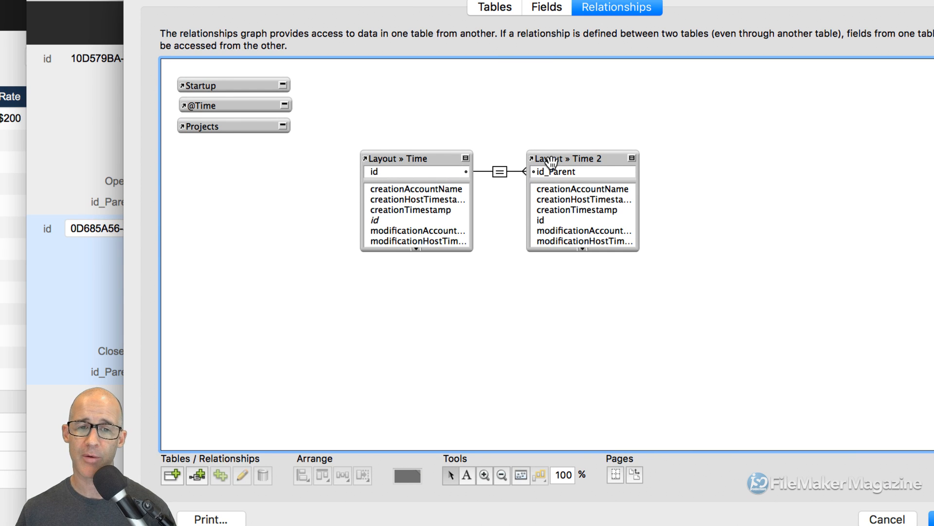
{"action": "left_click", "coordinate": [404, 158]}
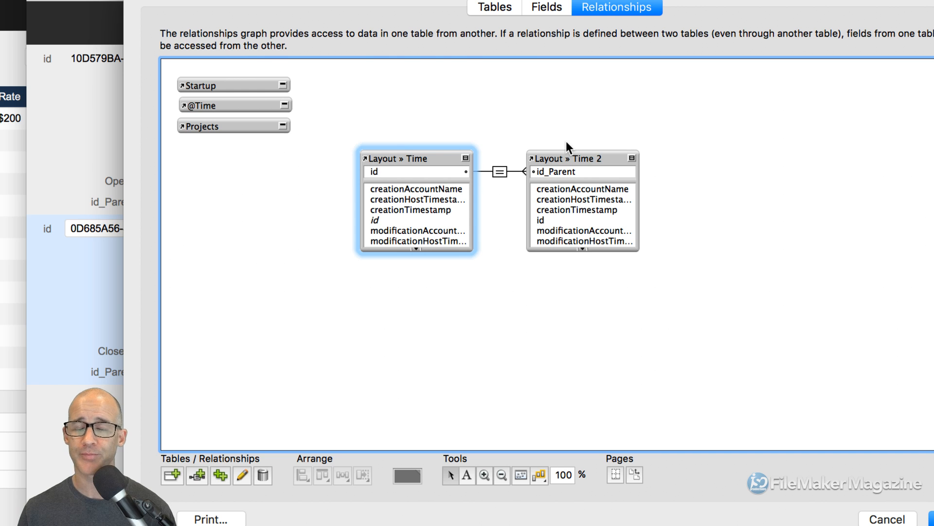
{"action": "left_click", "coordinate": [576, 157]}
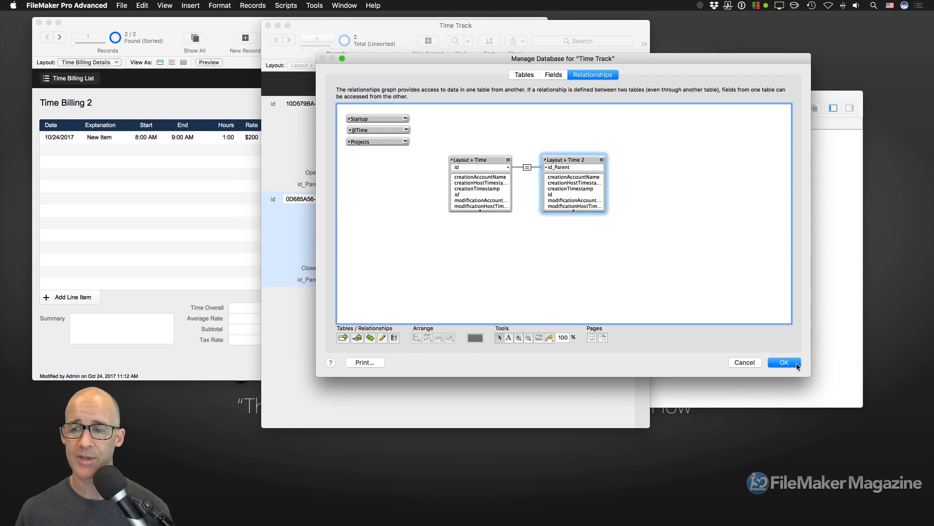
{"action": "left_click", "coordinate": [796, 363]}
- Select the Close button in Layout mode and show its Behavior settings in the Inspector, placed beside the layout
{"action": "left_click", "coordinate": [585, 153]}
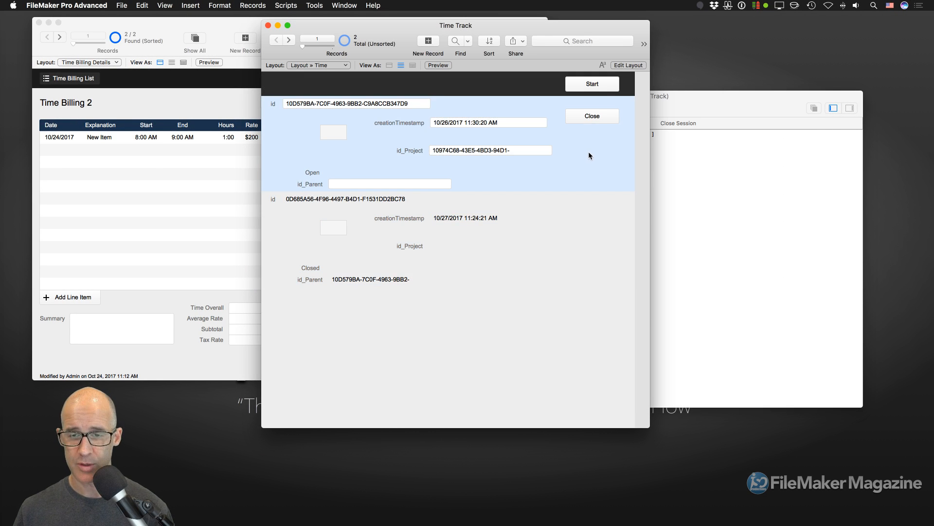
{"action": "key", "text": "super+l"}
{"action": "left_click", "coordinate": [608, 128]}
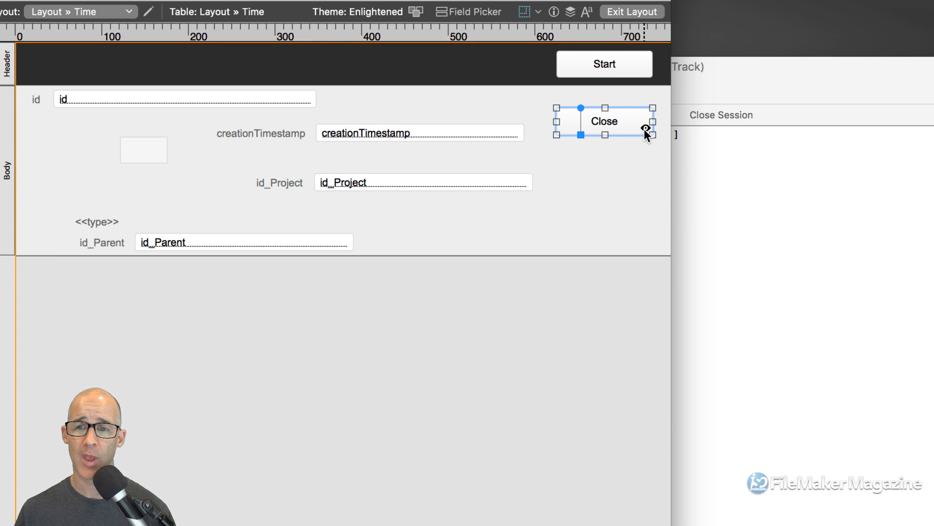
{"action": "key", "text": "super+i"}
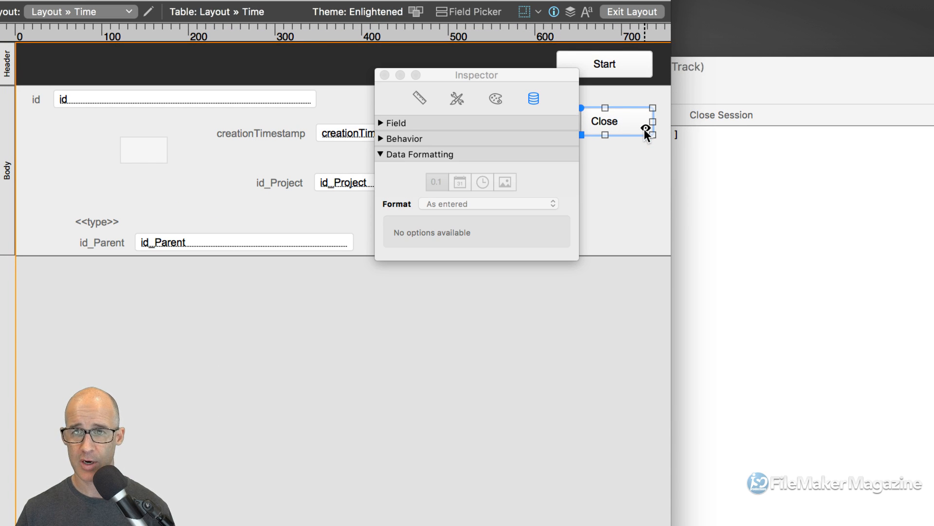
{"action": "left_click_drag", "start_coordinate": [516, 74], "coordinate": [810, 42]}
{"action": "left_click", "coordinate": [681, 121]}
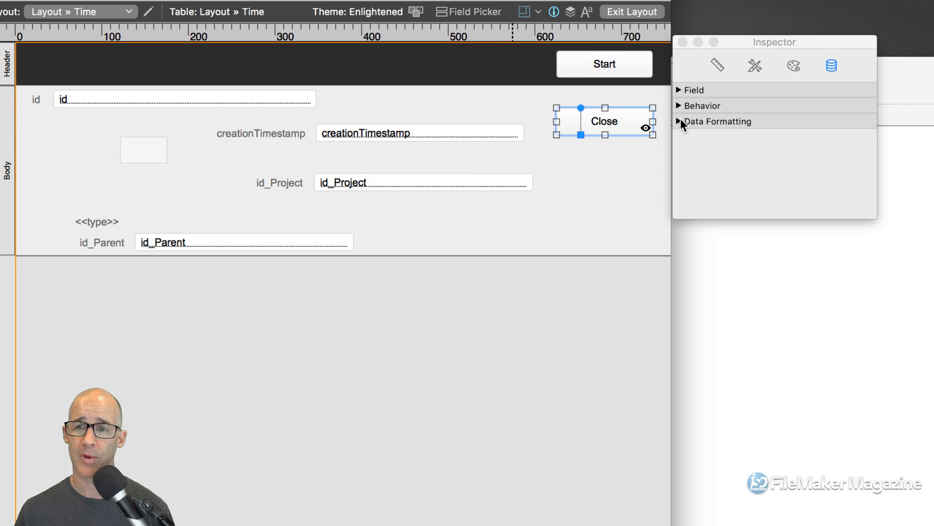
{"action": "left_click", "coordinate": [678, 106]}
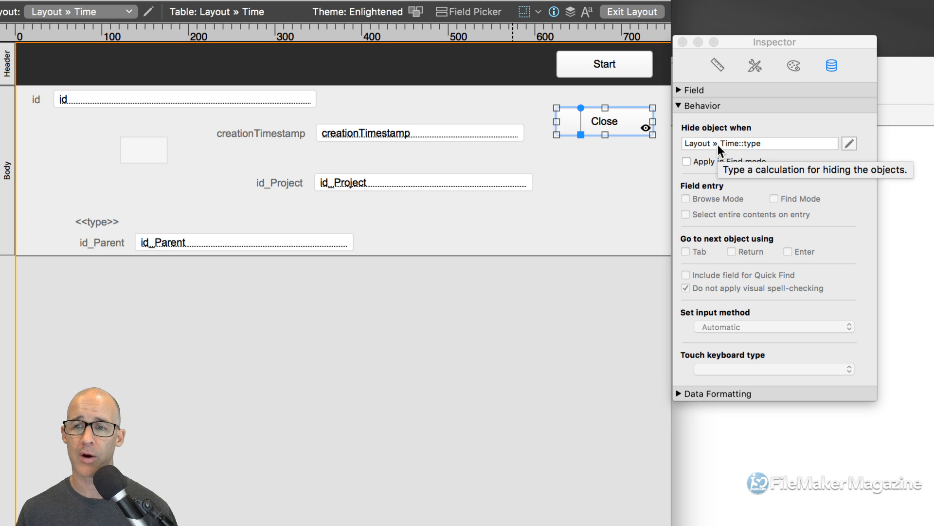
- Open the Close button's hide calculation and add the operator or on a new line after Layout » Time::type
{"action": "left_click", "coordinate": [849, 144]}
{"action": "left_click_drag", "start_coordinate": [614, 134], "coordinate": [740, 80]}
{"action": "left_click_drag", "start_coordinate": [448, 123], "coordinate": [309, 96]}
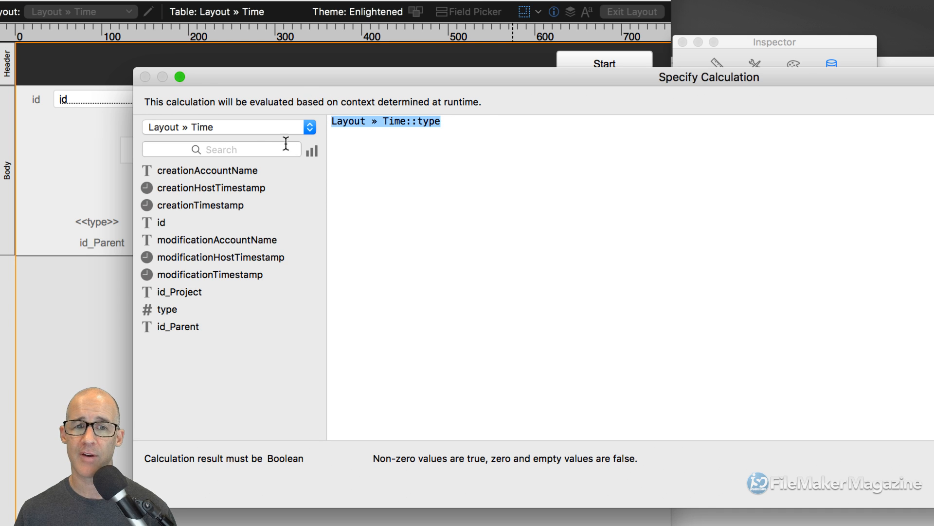
{"action": "left_click", "coordinate": [476, 126]}
{"action": "key", "text": "Return"}
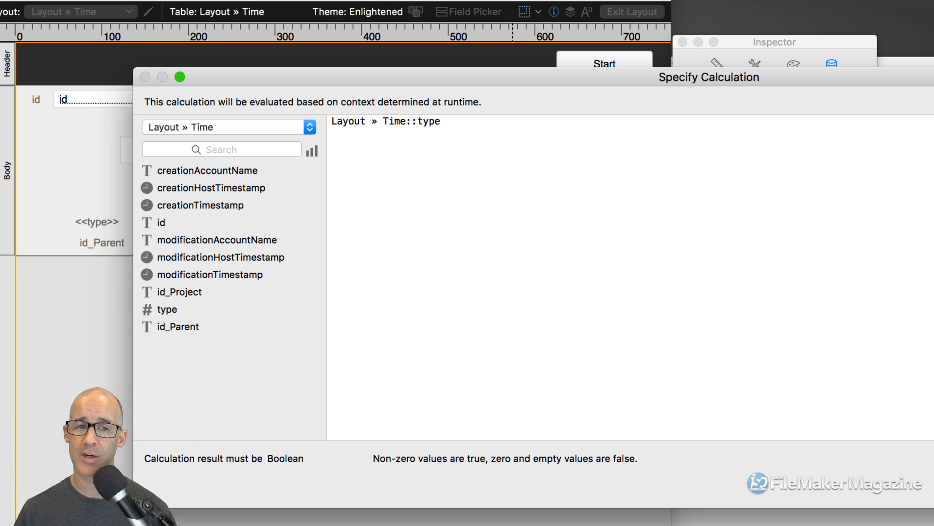
{"action": "type", "text": "or"}
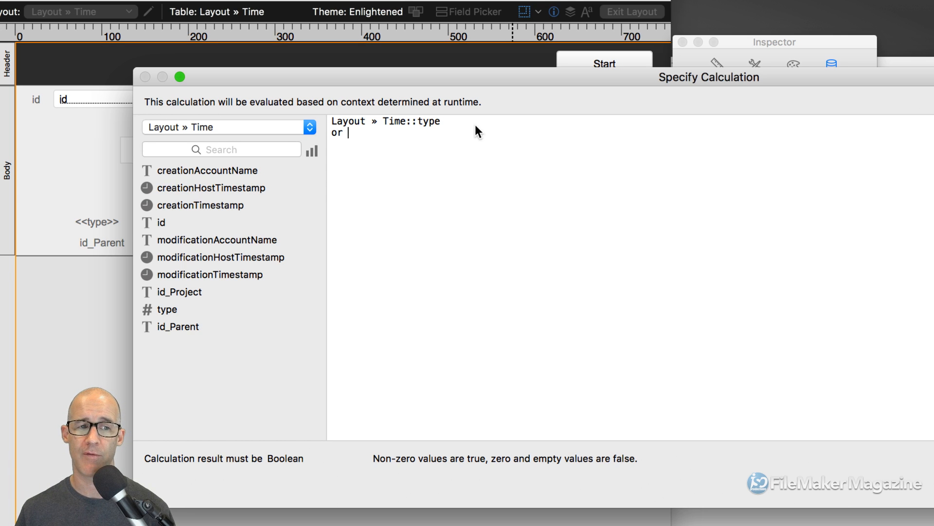
- Review how Layout » Time and Layout » Time 2 are related in the relationships graph, then return to the calculation
{"action": "left_click", "coordinate": [284, 127]}
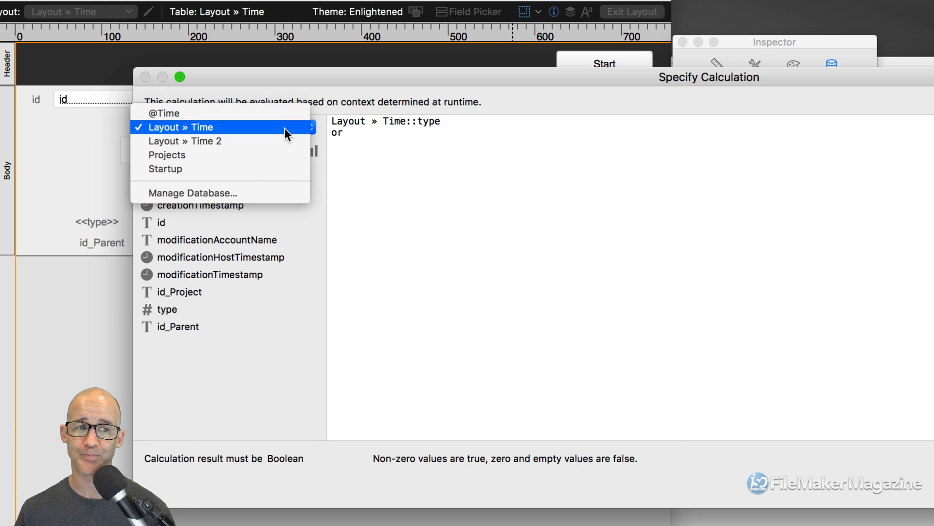
{"action": "left_click", "coordinate": [227, 193]}
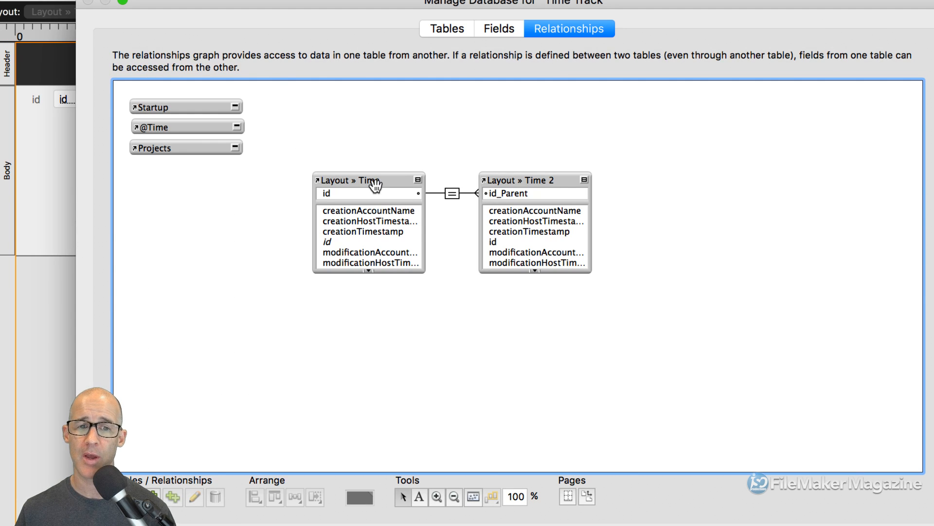
{"action": "left_click", "coordinate": [373, 182]}
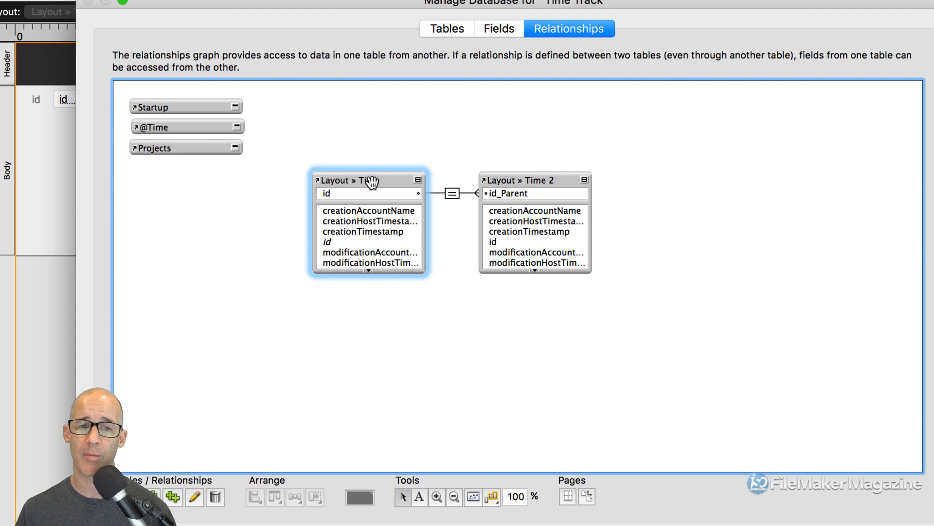
{"action": "left_click", "coordinate": [529, 188]}
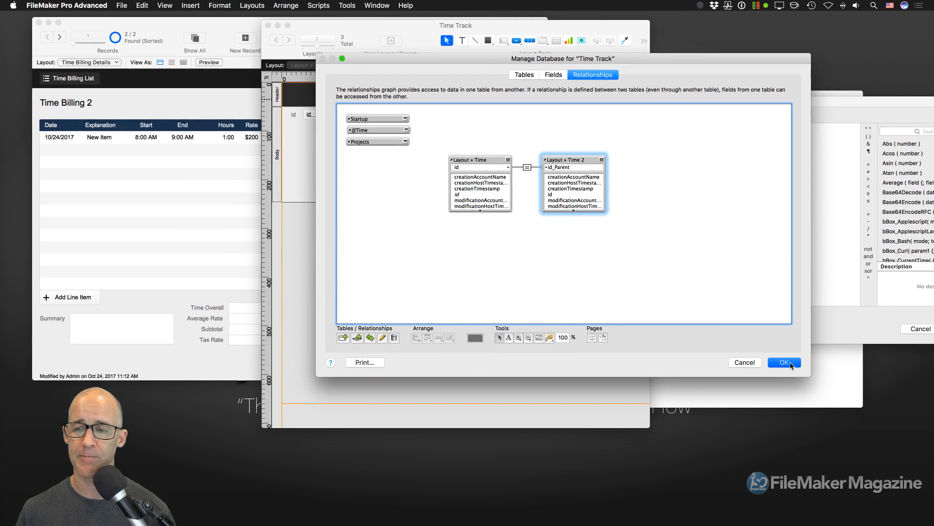
{"action": "left_click", "coordinate": [786, 361]}
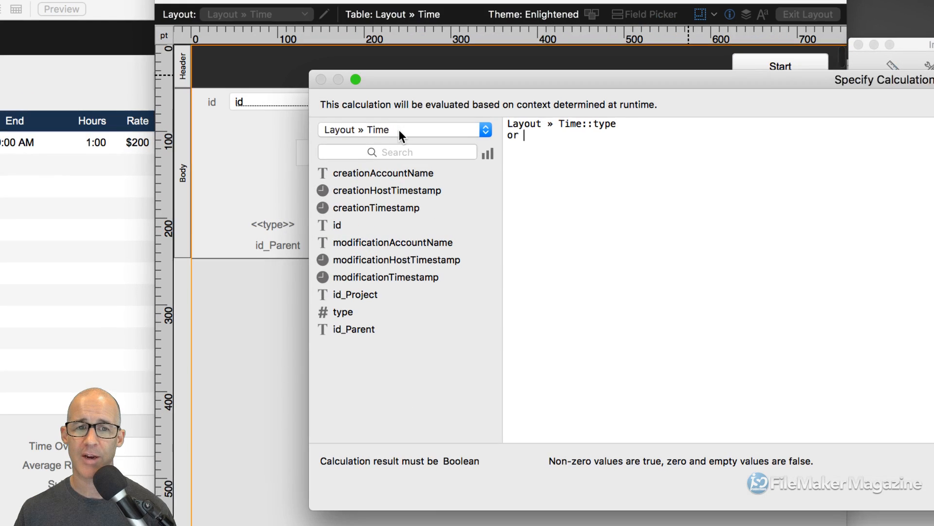
- Complete the second hide condition with IsEmpty ( Layout » Time 2::id_Parent )
{"action": "left_click", "coordinate": [398, 130]}
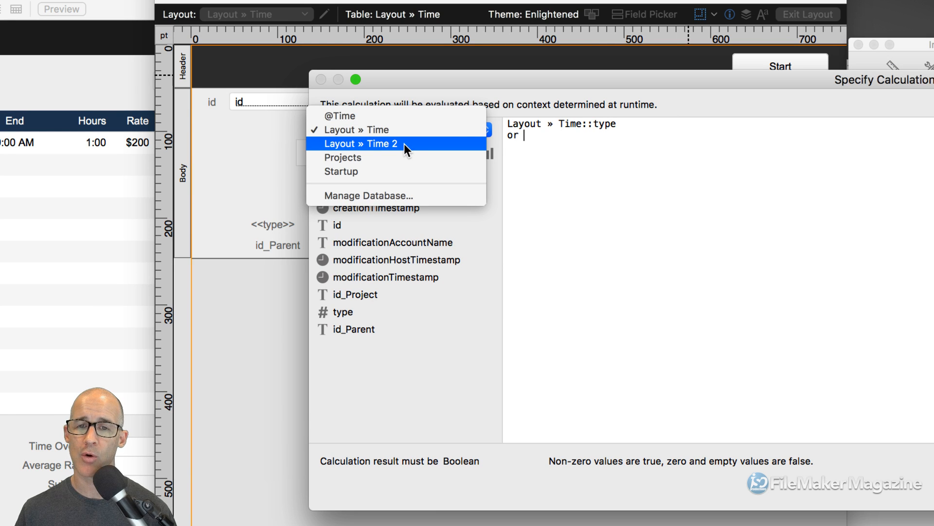
{"action": "left_click", "coordinate": [404, 144]}
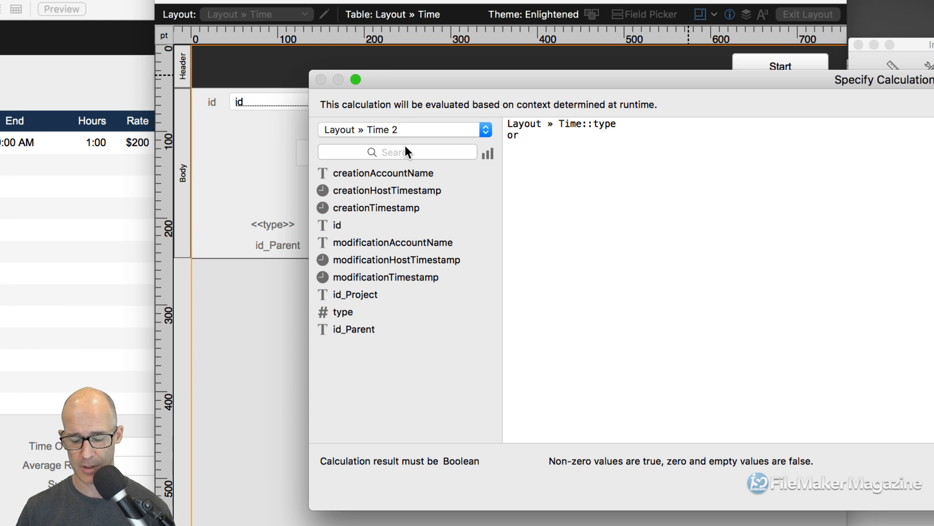
{"action": "type", "text": "isem"}
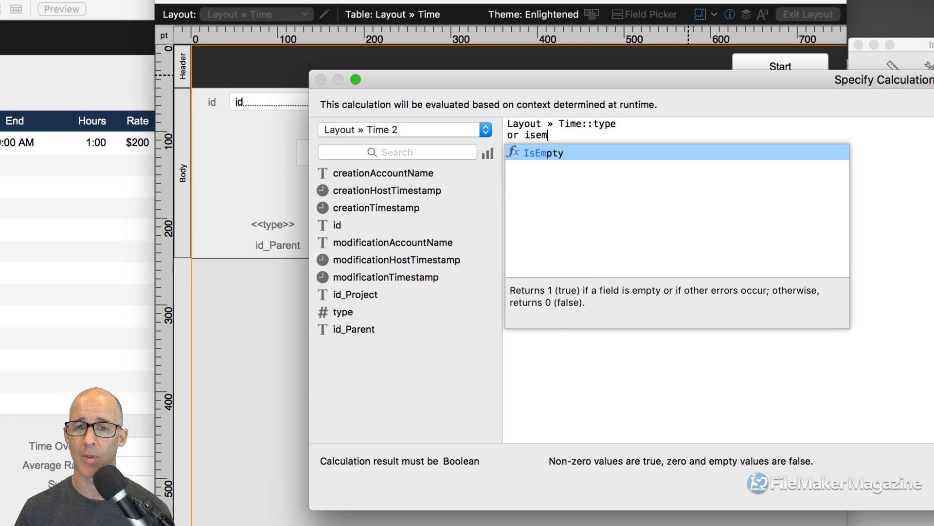
{"action": "key", "text": "Return"}
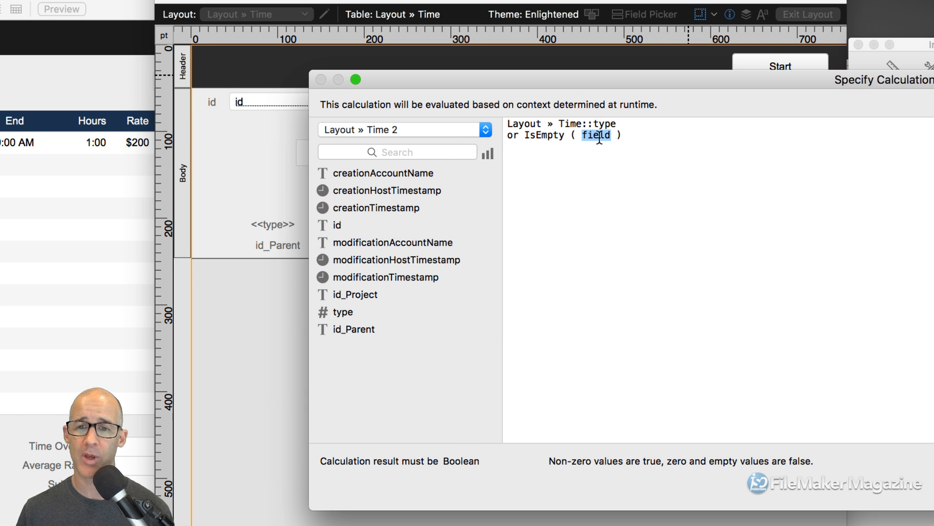
{"action": "left_click", "coordinate": [469, 130]}
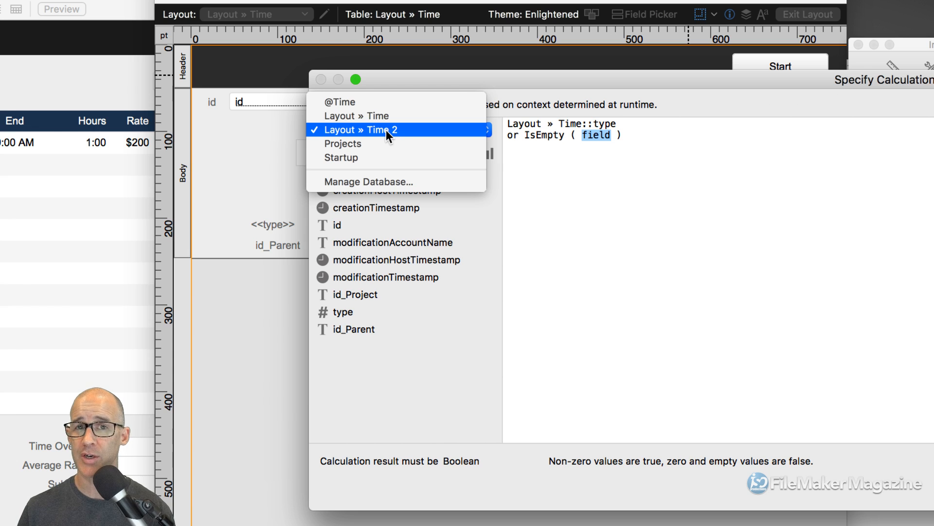
{"action": "left_click", "coordinate": [386, 130]}
{"action": "double_click", "coordinate": [356, 329]}
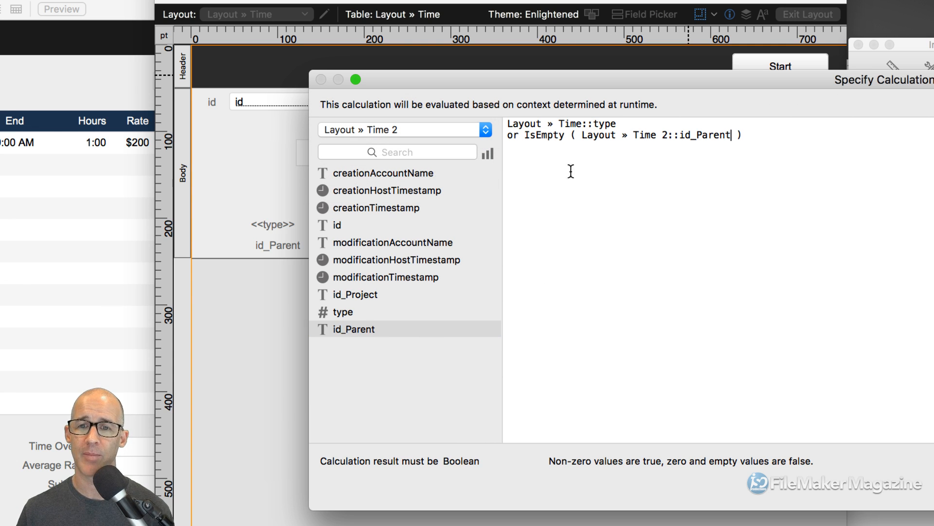
- Examine the type condition, the IsEmpty function and its related id_Parent argument in the hide calculation
{"action": "double_click", "coordinate": [522, 124]}
{"action": "left_click_drag", "start_coordinate": [522, 124], "coordinate": [617, 125]}
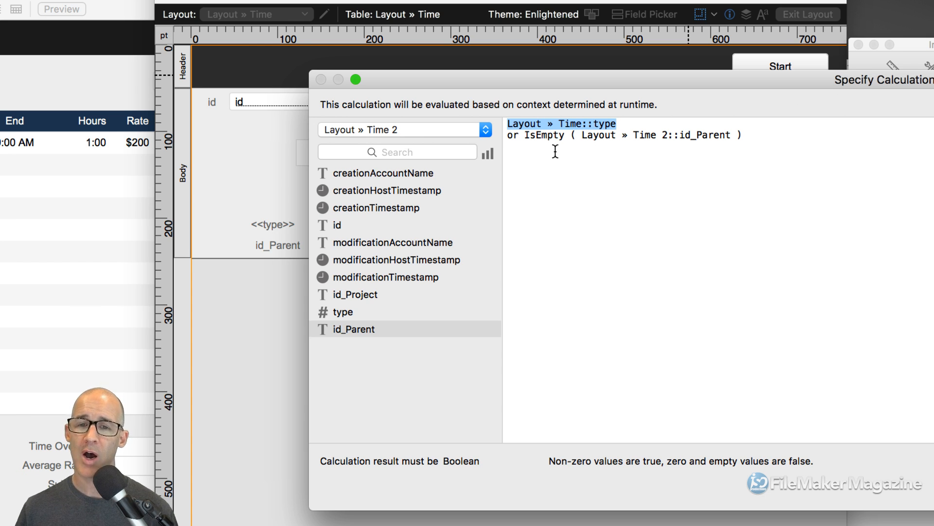
{"action": "double_click", "coordinate": [545, 135]}
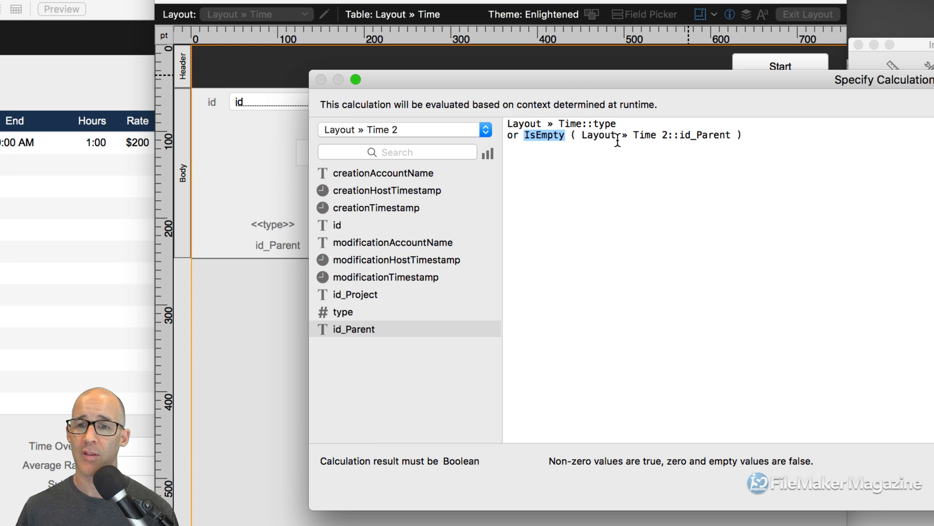
{"action": "double_click", "coordinate": [597, 136]}
{"action": "left_click", "coordinate": [708, 136], "text": "shift"}
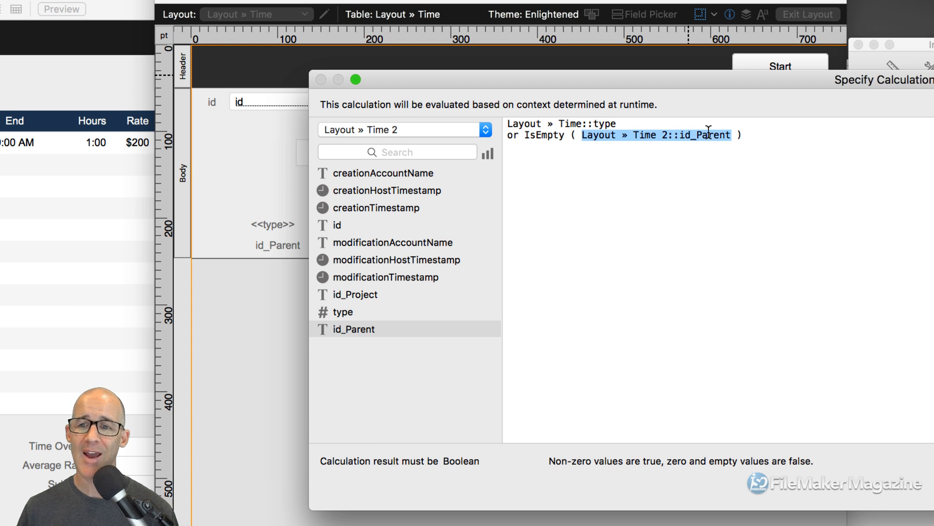
{"action": "double_click", "coordinate": [555, 136]}
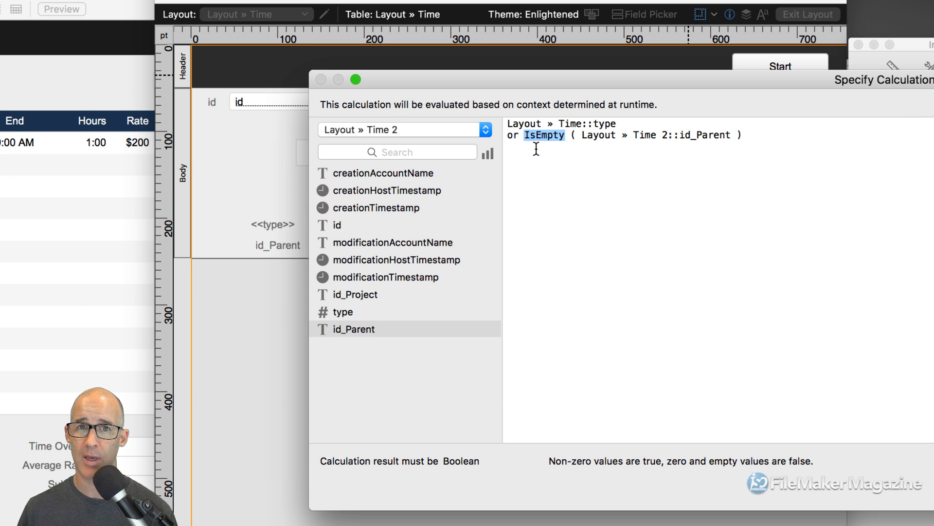
{"action": "left_click", "coordinate": [524, 136]}
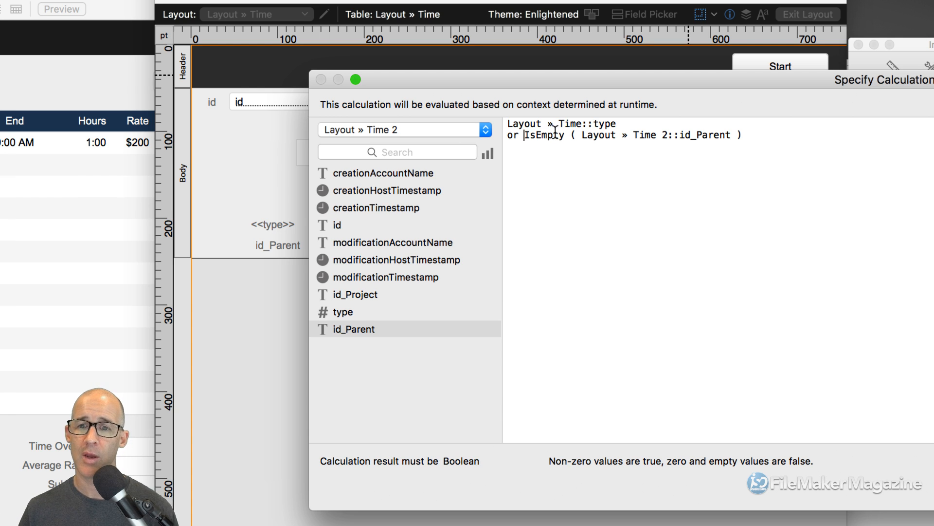
{"action": "left_click_drag", "start_coordinate": [584, 135], "coordinate": [729, 136]}
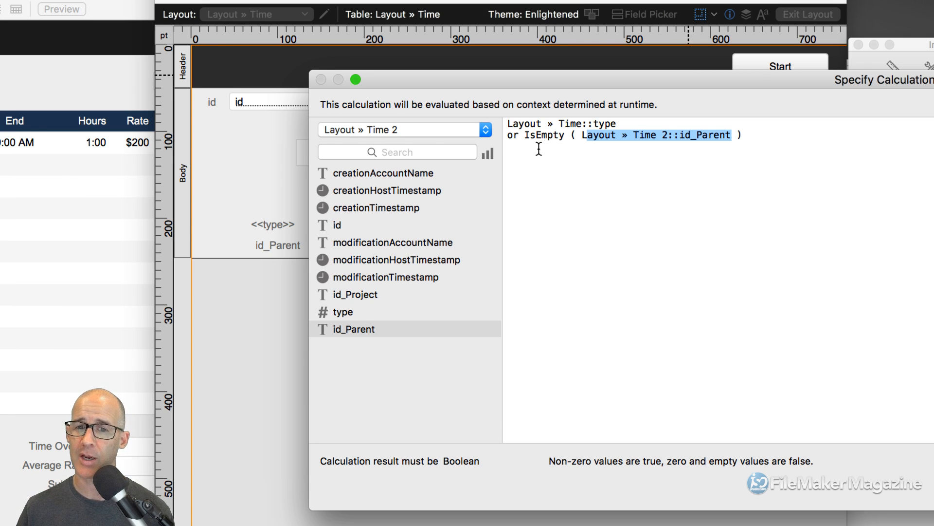
- Negate the second condition to read or not IsEmpty ( Layout » Time 2::id_Parent ), and accept the hide calculation
{"action": "left_click", "coordinate": [525, 137]}
{"action": "type", "text": "not"}
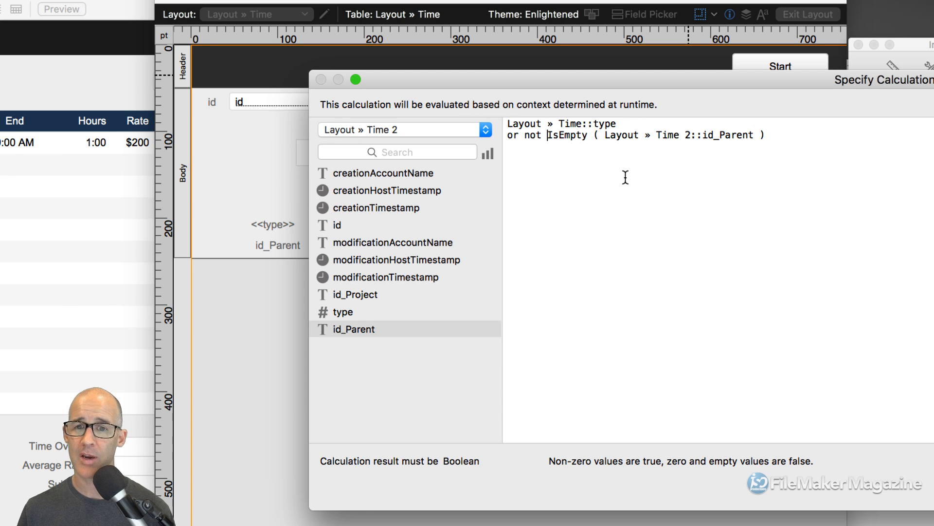
{"action": "left_click_drag", "start_coordinate": [642, 124], "coordinate": [426, 118]}
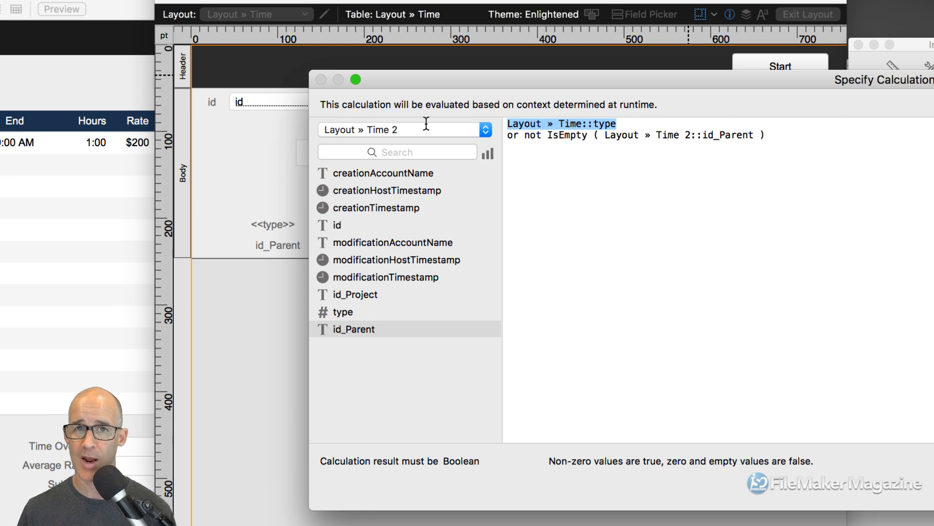
{"action": "left_click_drag", "start_coordinate": [767, 136], "coordinate": [506, 137]}
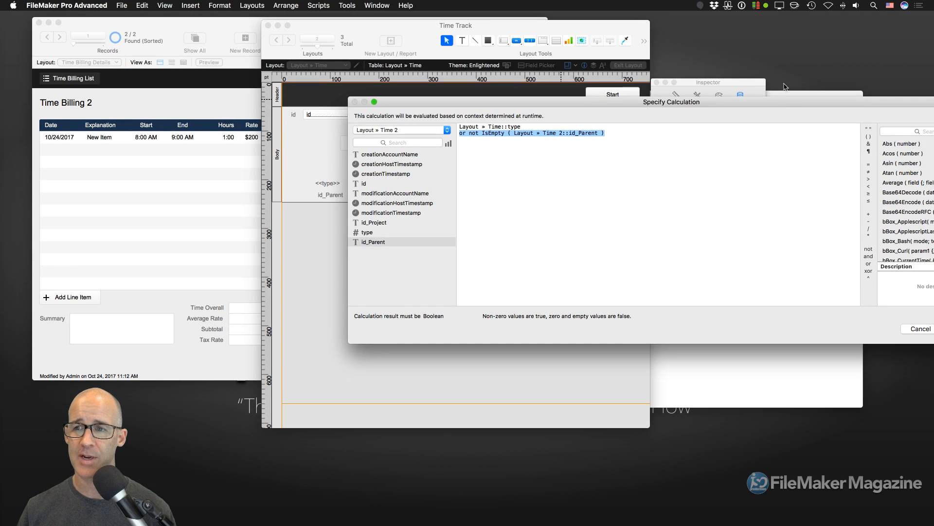
{"action": "left_click_drag", "start_coordinate": [775, 101], "coordinate": [658, 82]}
{"action": "left_click", "coordinate": [844, 317]}
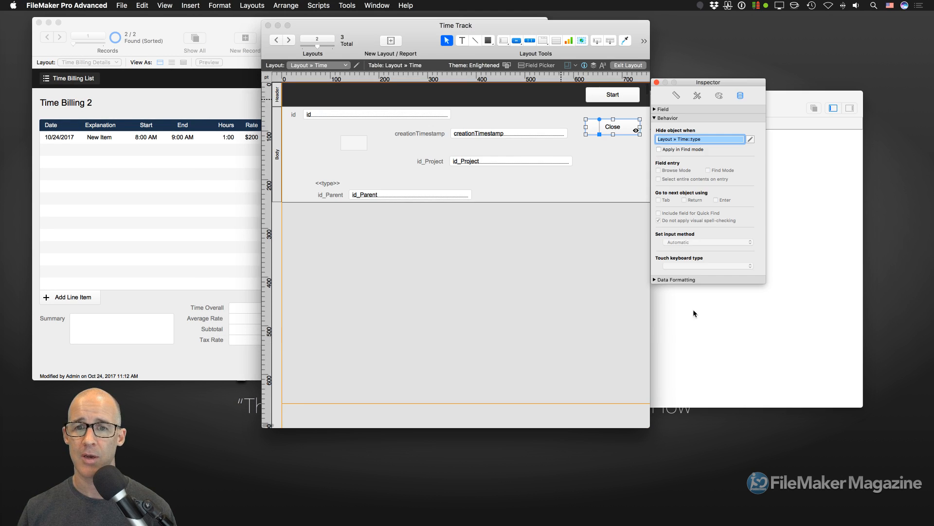
- Return the Time layout to Browse mode and check the Close button's visibility on the existing open and closed records
{"action": "left_click", "coordinate": [598, 183]}
{"action": "key", "text": "super+b"}
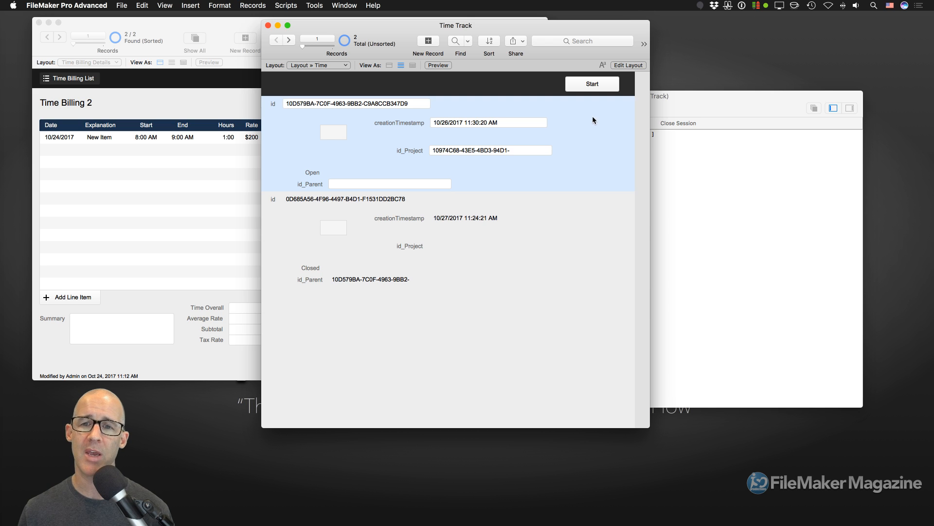
{"action": "left_click", "coordinate": [616, 212]}
{"action": "left_click", "coordinate": [598, 188]}
{"action": "left_click", "coordinate": [600, 225]}
{"action": "left_click", "coordinate": [597, 149]}
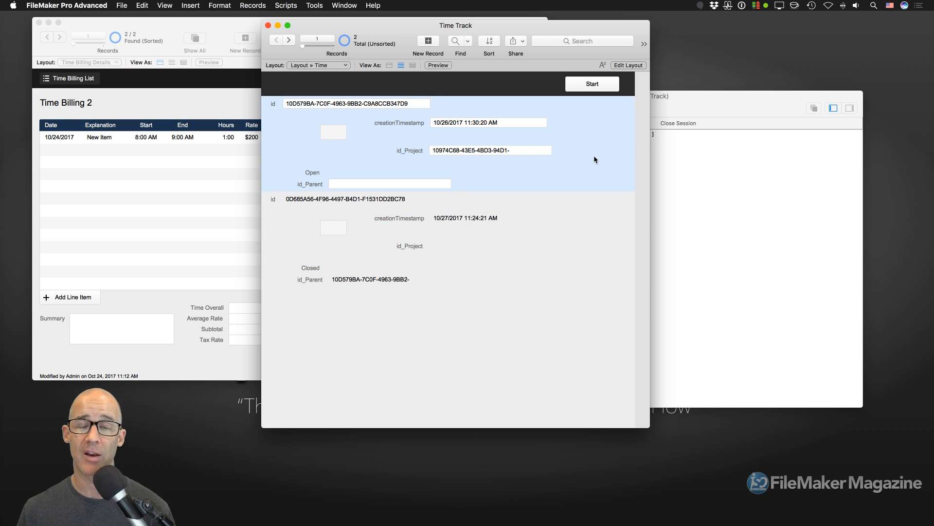
- Start a new Time record and set its creationTimestamp to 10/27/2017 11:20:20 AM
{"action": "left_click", "coordinate": [592, 84]}
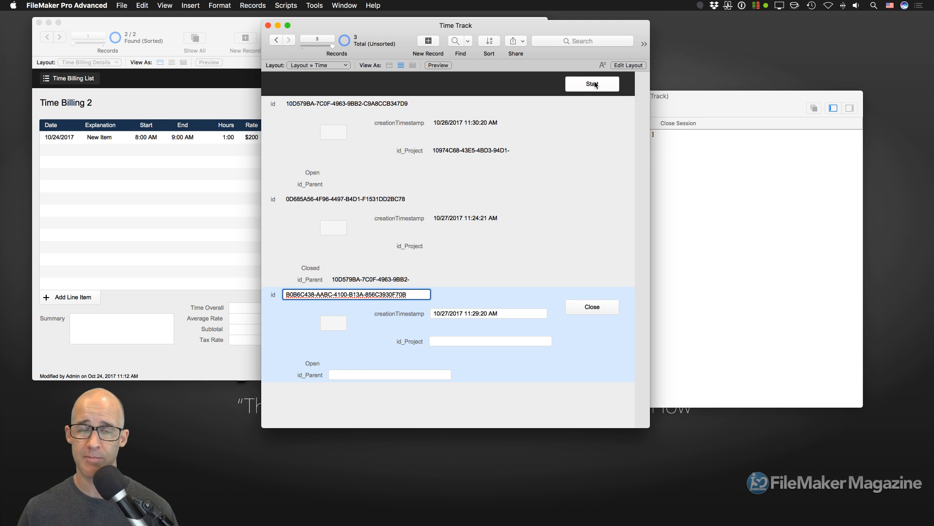
{"action": "left_click", "coordinate": [496, 315]}
{"action": "left_click", "coordinate": [506, 364]}
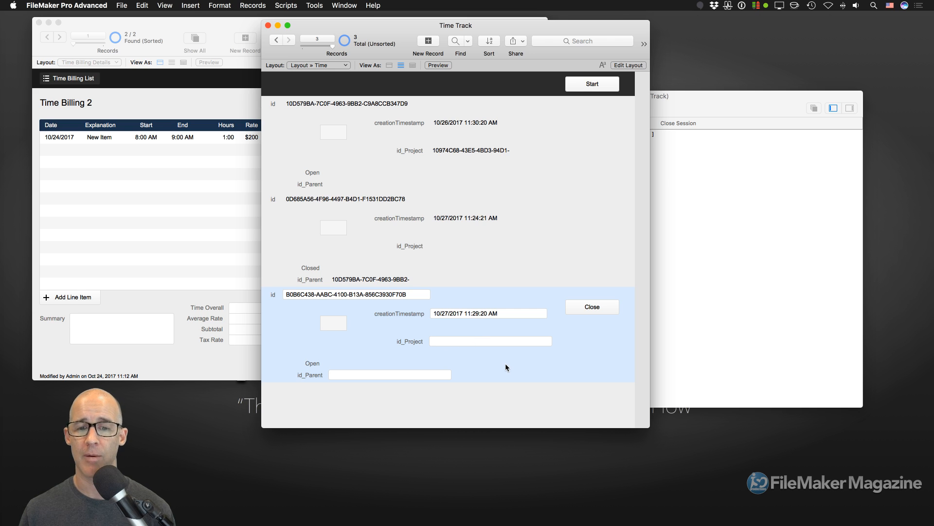
{"action": "left_click", "coordinate": [479, 314]}
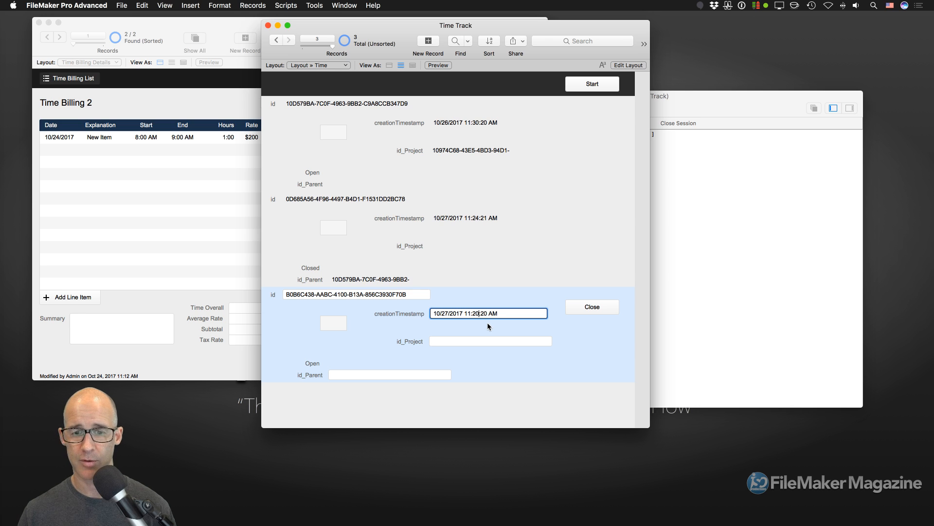
{"action": "left_click", "coordinate": [563, 330]}
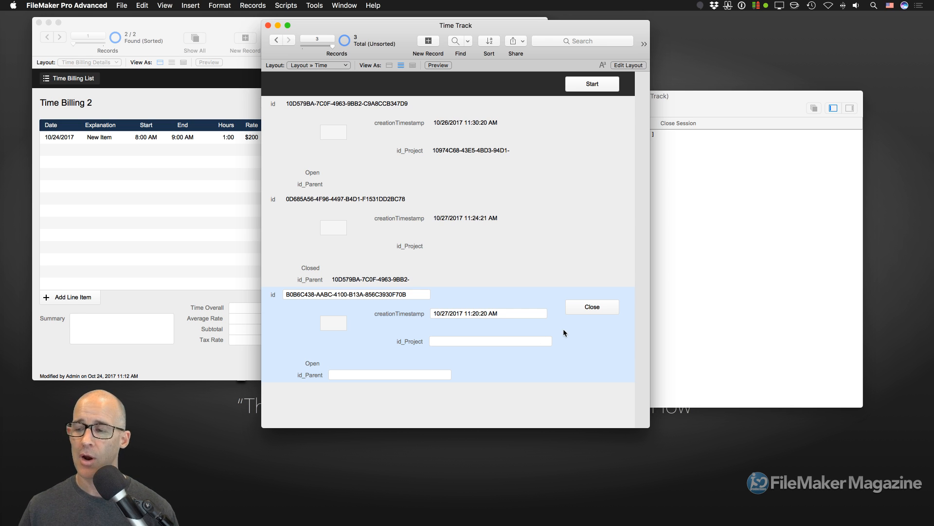
- Run the Close button on the new open record, and select that original record again to refresh its button
{"action": "left_click", "coordinate": [591, 307]}
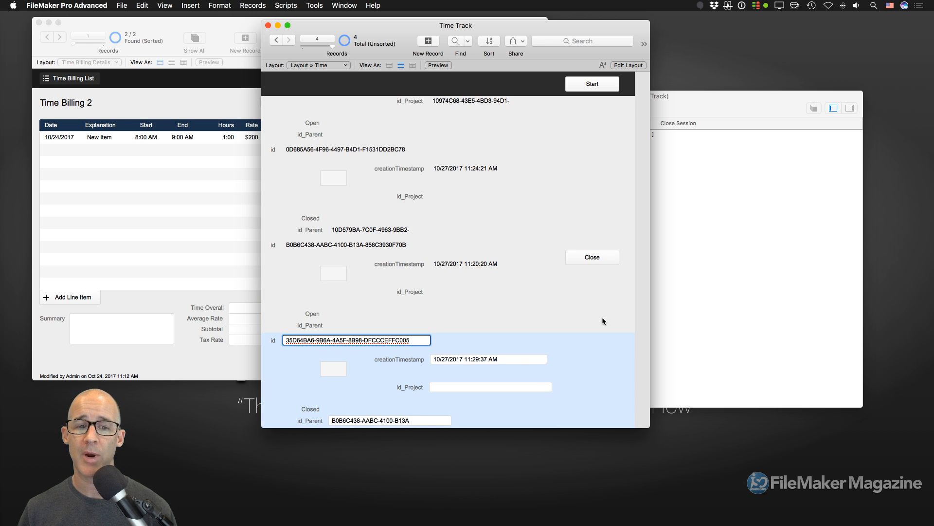
{"action": "left_click", "coordinate": [602, 320]}
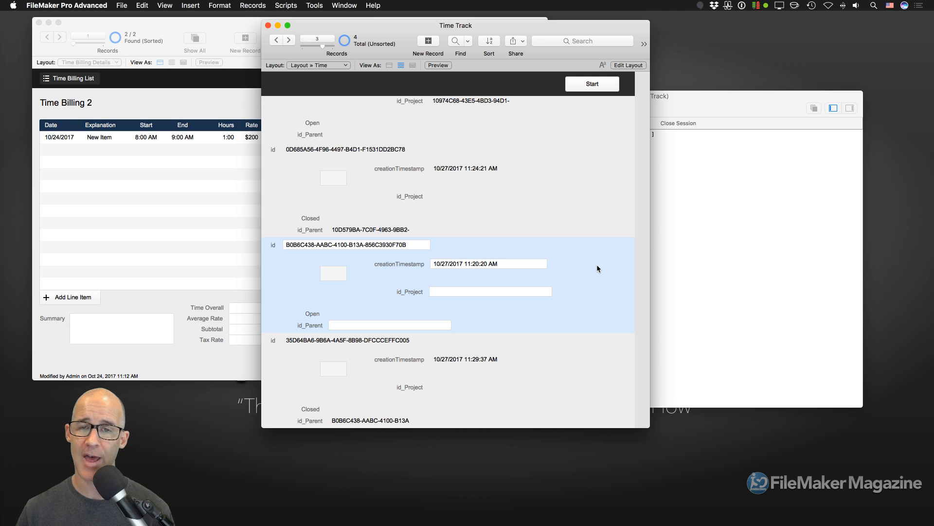
- Add a Commit Records/Requests step with its dialog turned off at the end of the Close Session script, and save the script
{"action": "left_click", "coordinate": [672, 220]}
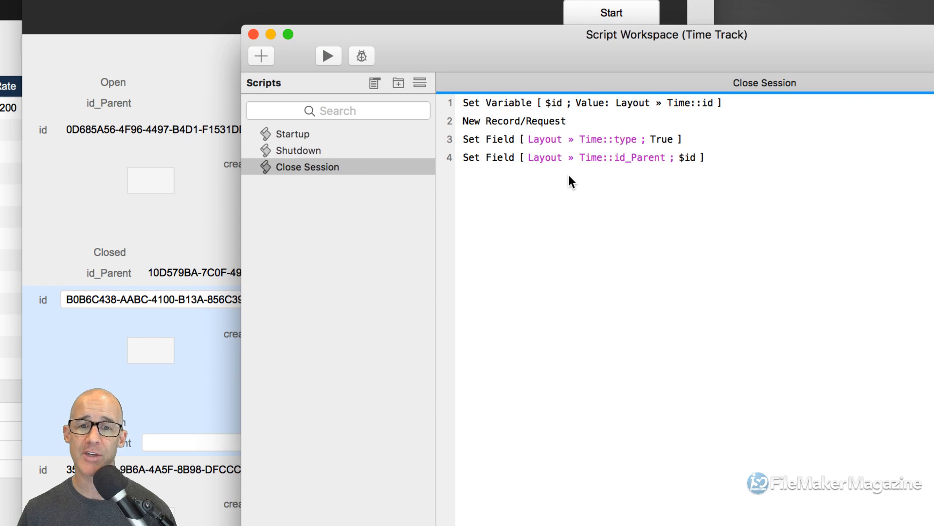
{"action": "left_click", "coordinate": [492, 158]}
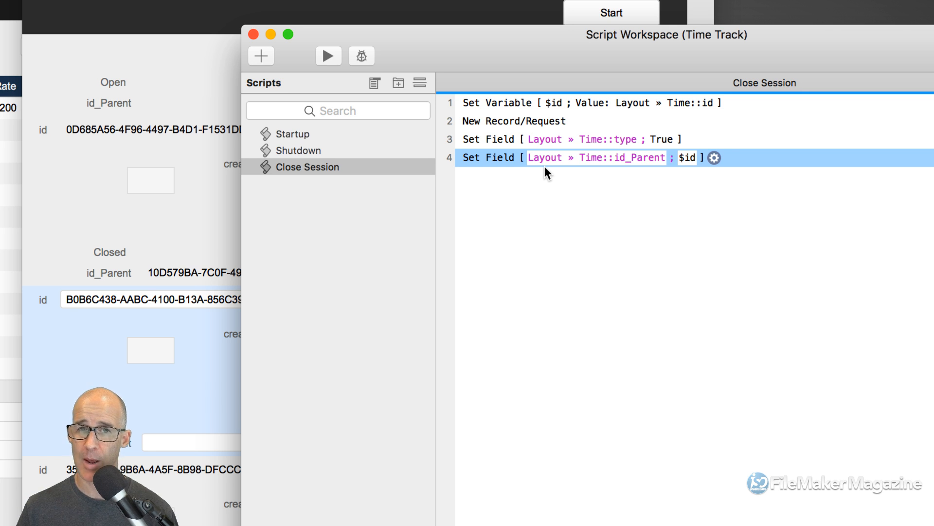
{"action": "key", "text": "Return"}
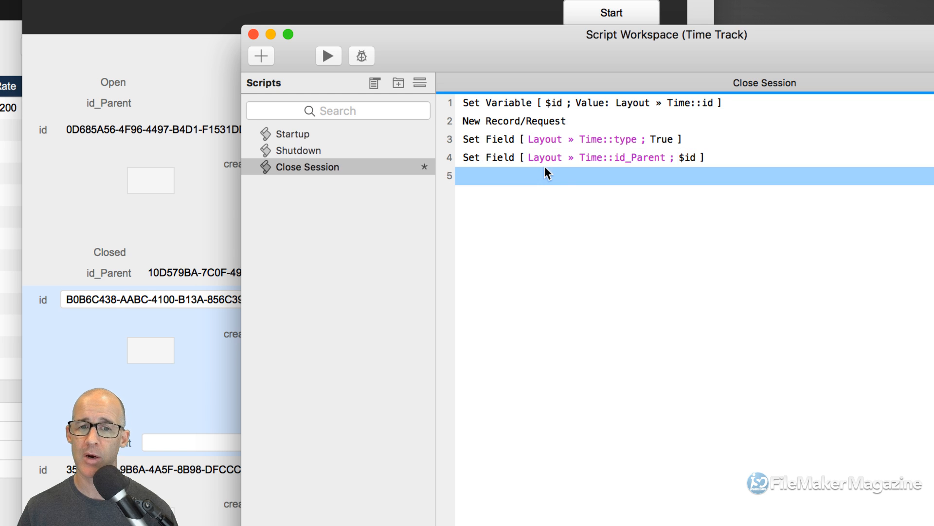
{"action": "type", "text": "com"}
{"action": "key", "text": "Return"}
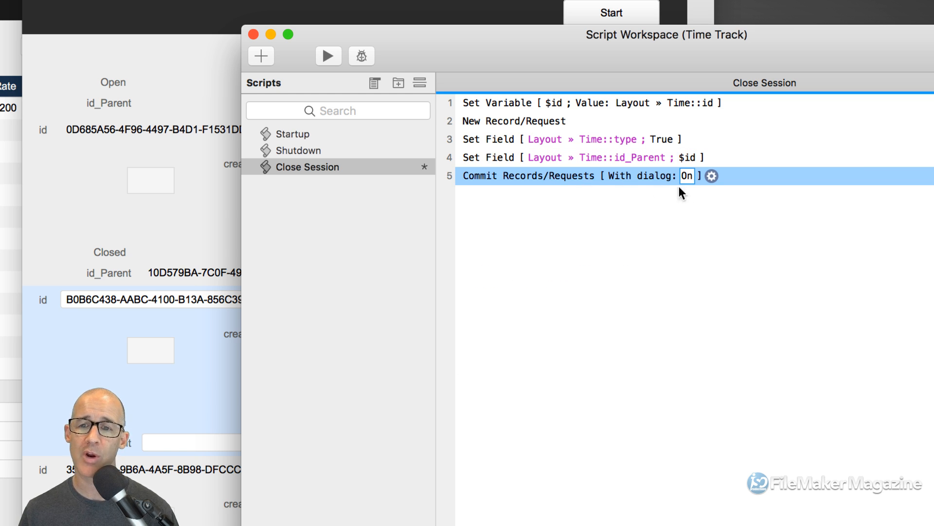
{"action": "left_click", "coordinate": [687, 175]}
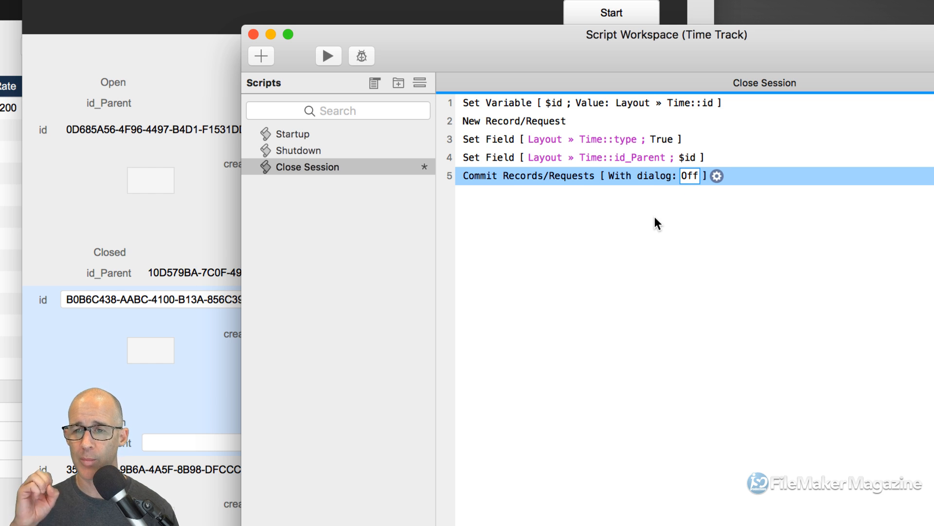
{"action": "key", "text": "super+s"}
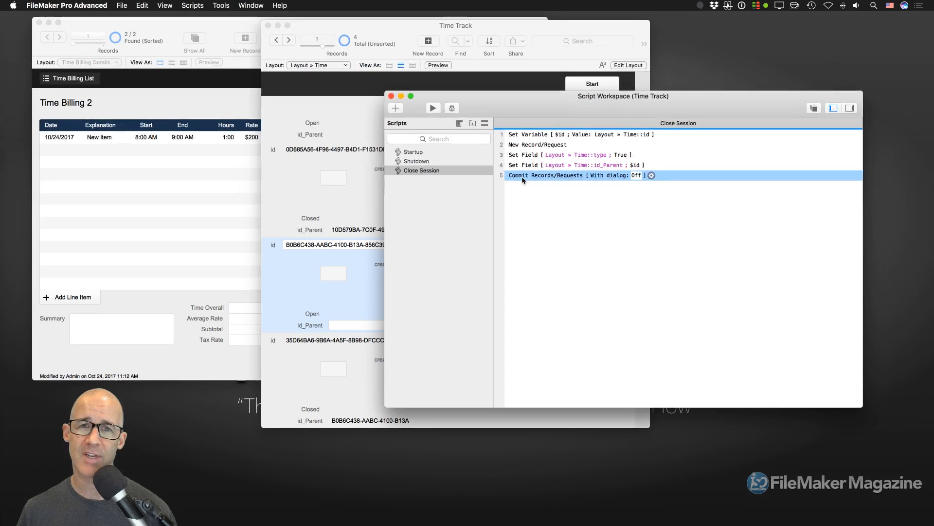
- Return to the Time Track window and delete all the existing Time records without confirmation
{"action": "left_click", "coordinate": [528, 13]}
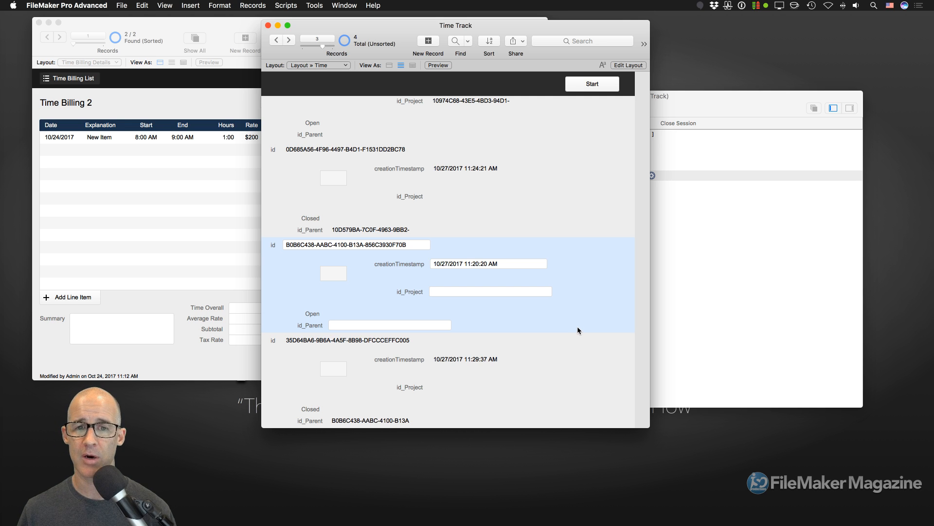
{"action": "key", "text": "alt+super+e"}
{"action": "key", "text": "alt+super+e"}
{"action": "key", "text": "alt+super+e"}
{"action": "key", "text": "alt+super+e"}
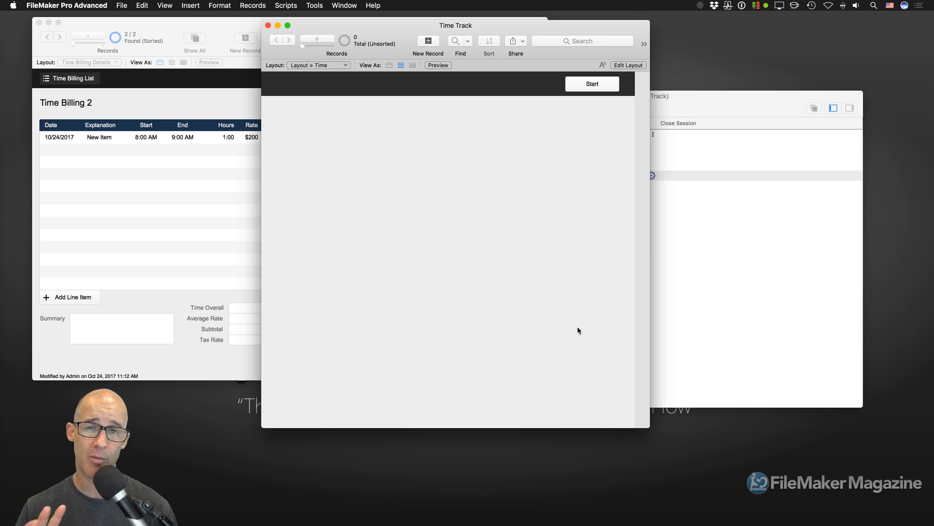
- Start a new Time record and set its creationTimestamp to 10/27/2017 11:20:42 AM
{"action": "left_click", "coordinate": [594, 84]}
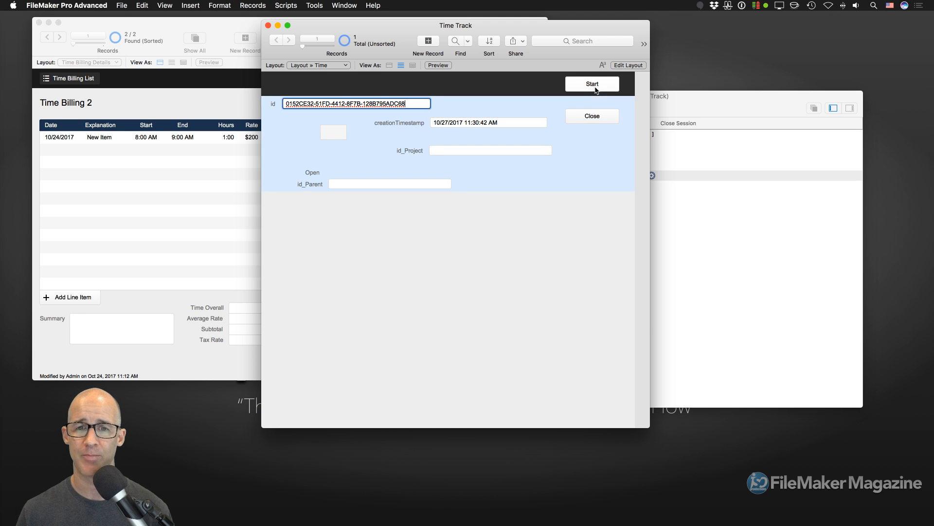
{"action": "left_click", "coordinate": [479, 124]}
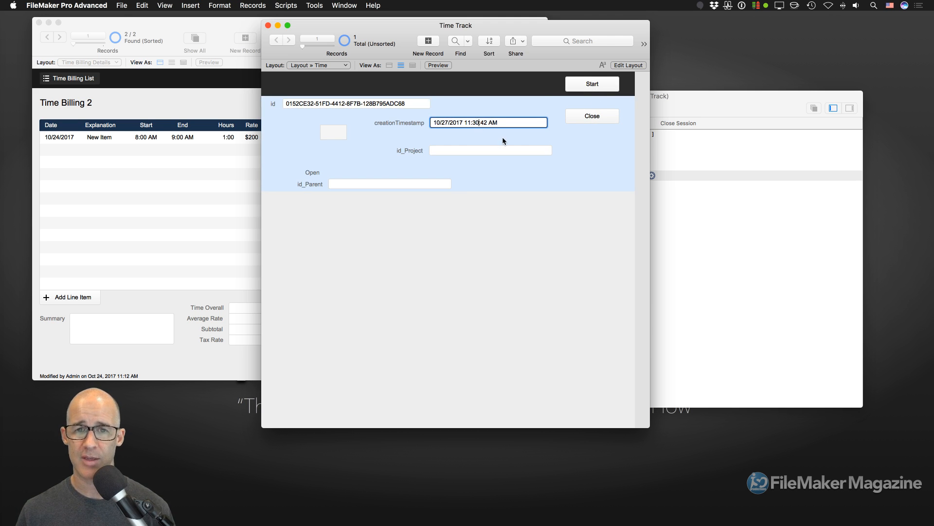
{"action": "key", "text": "BackSpace"}
{"action": "type", "text": "2"}
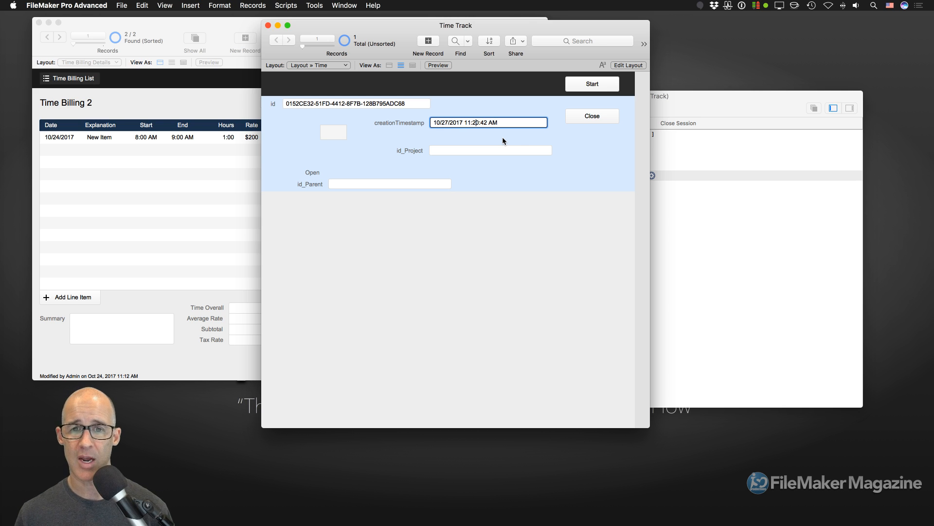
{"action": "left_click", "coordinate": [516, 140]}
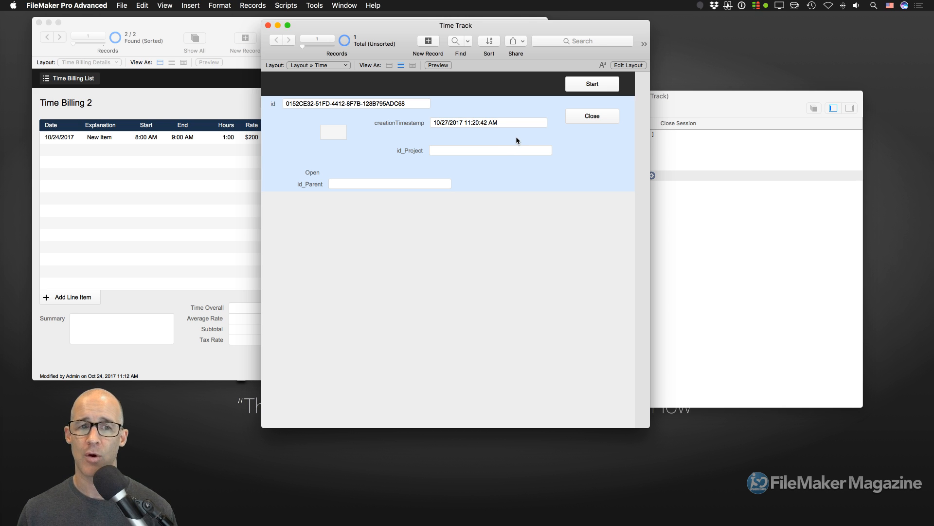
- Close the new session and compare the original record's id with the closing record's id_Parent
{"action": "left_click", "coordinate": [589, 117]}
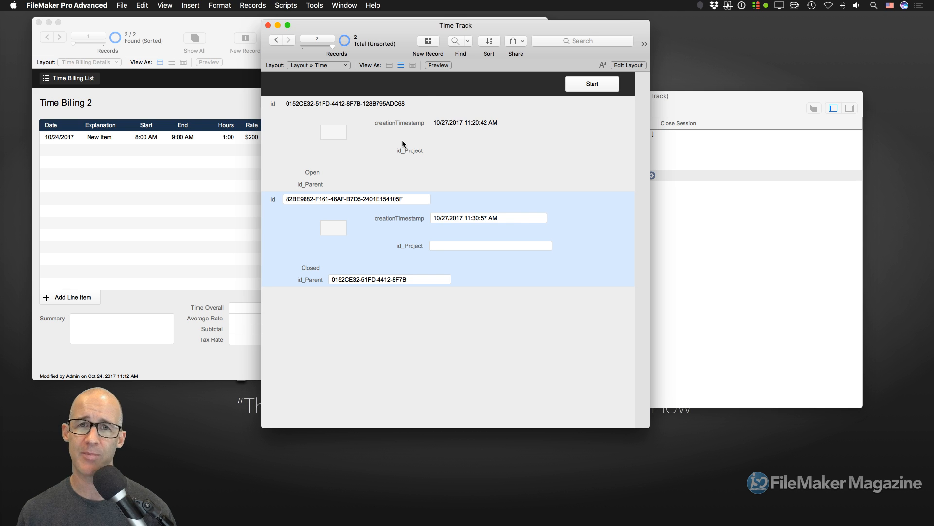
{"action": "left_click", "coordinate": [322, 104]}
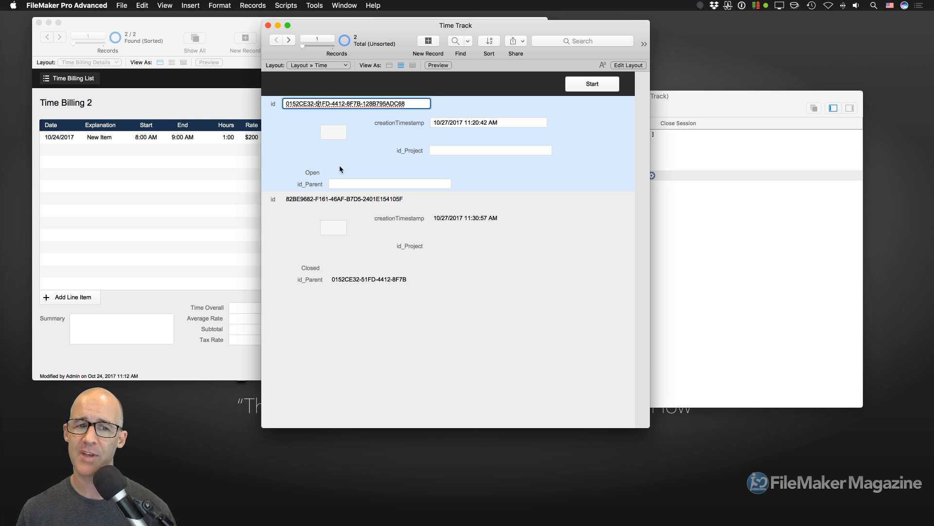
{"action": "left_click", "coordinate": [349, 200]}
{"action": "left_click", "coordinate": [371, 279]}
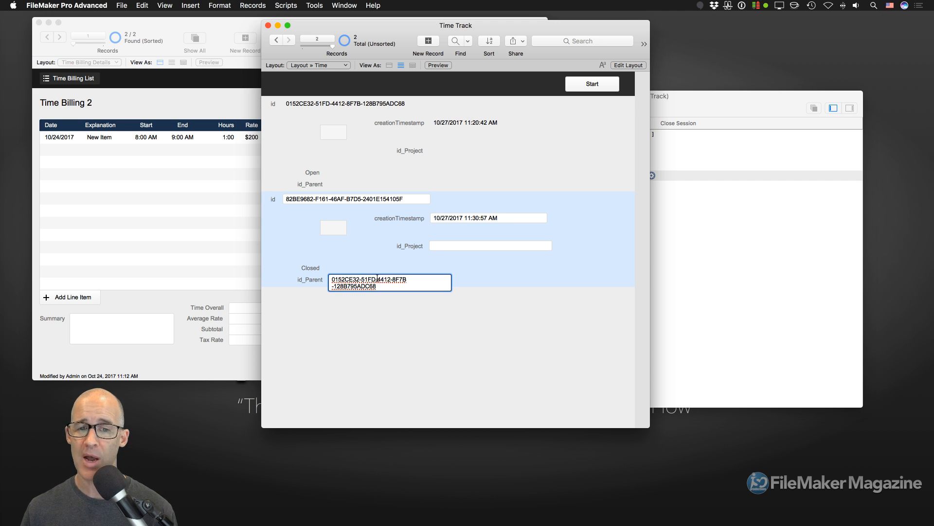
{"action": "left_click", "coordinate": [492, 278]}
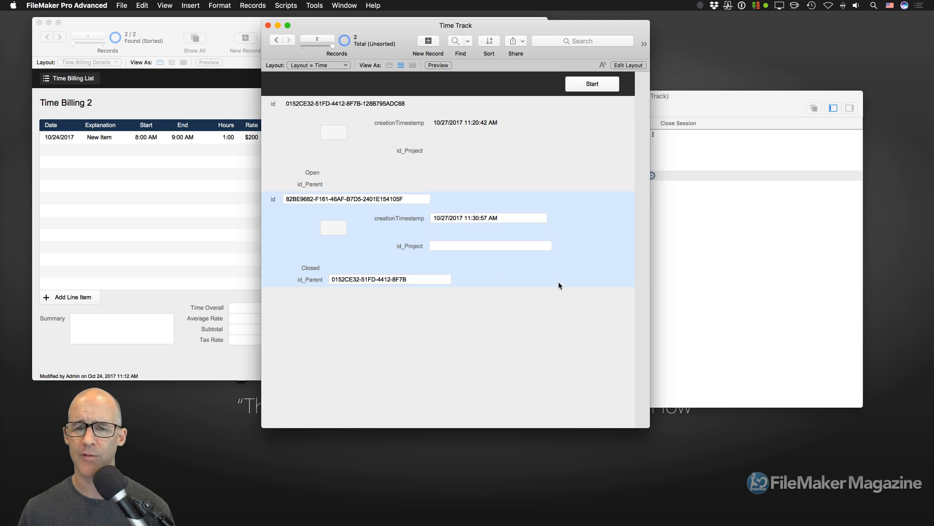
- Delete both the closing record and the original test record from the Time layout
{"action": "key", "text": "super+e"}
{"action": "left_click", "coordinate": [501, 182]}
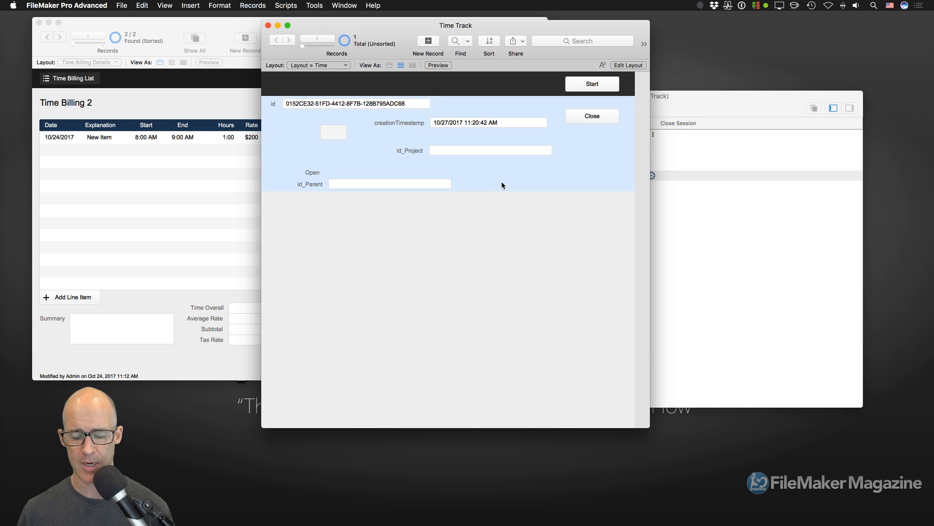
{"action": "key", "text": "super+alt+e"}
- Start two new open Time records, committing each, and select the first one
{"action": "left_click", "coordinate": [596, 86]}
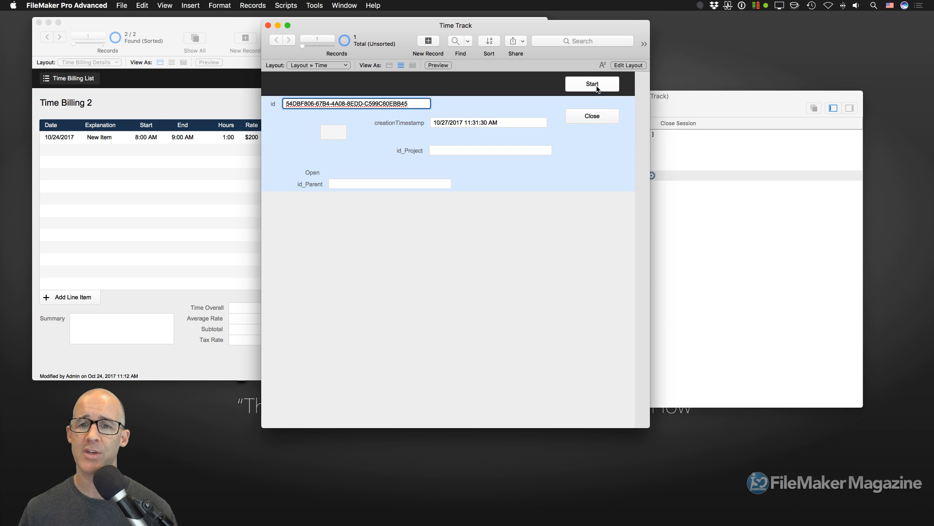
{"action": "left_click", "coordinate": [579, 162]}
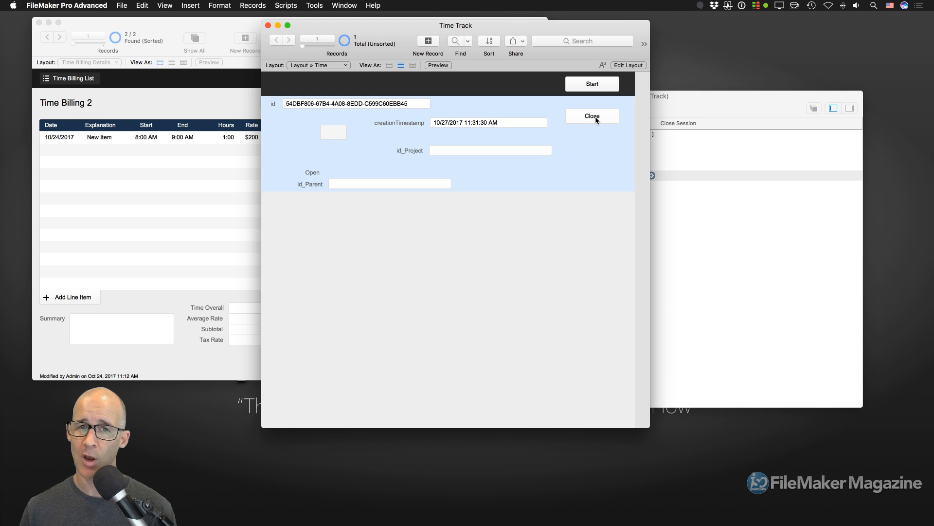
{"action": "left_click", "coordinate": [595, 84]}
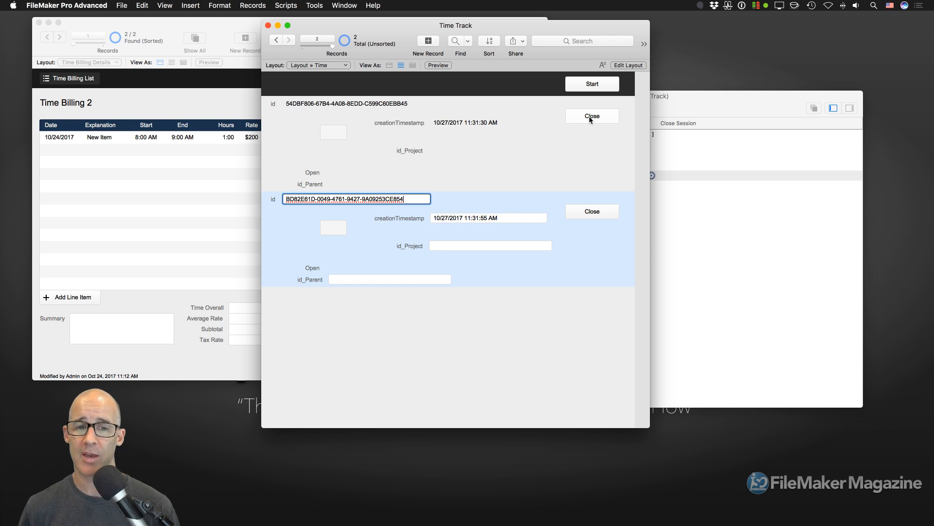
{"action": "left_click", "coordinate": [587, 247]}
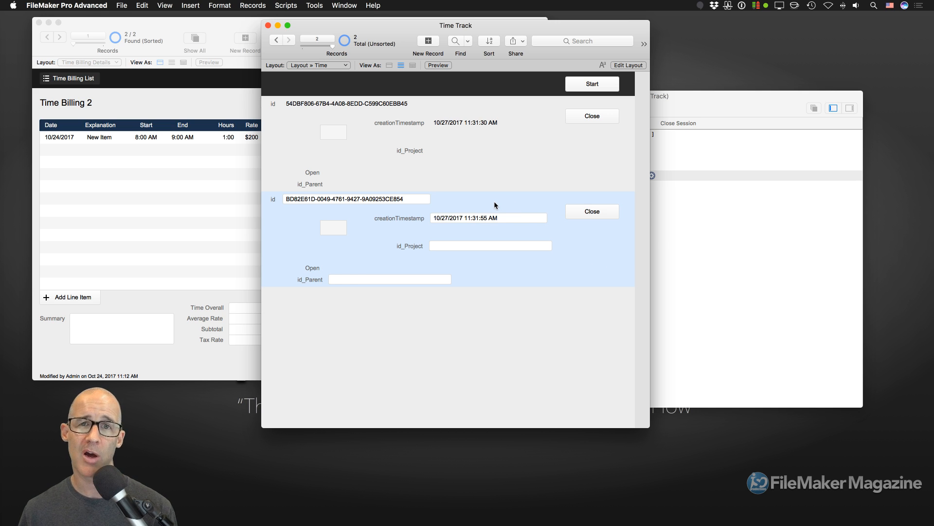
{"action": "left_click", "coordinate": [538, 135]}
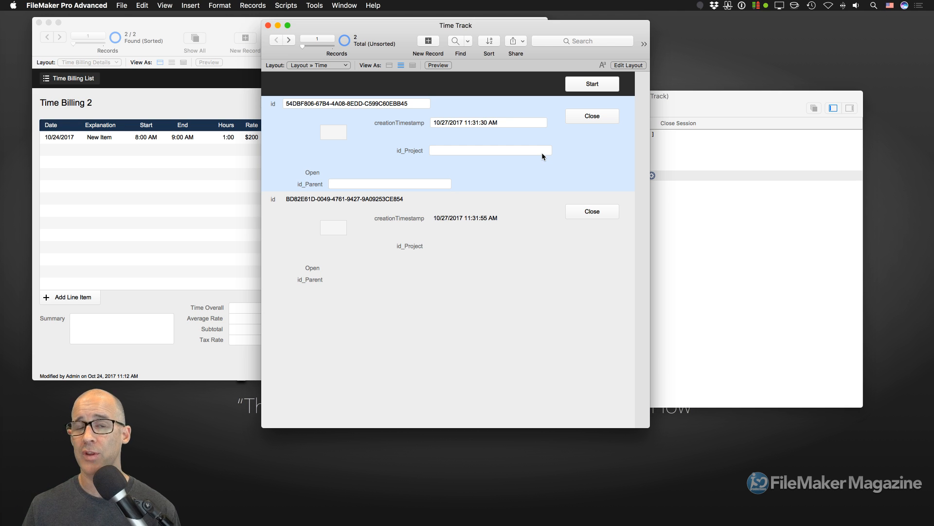
- Close the second open session before the first, and inspect the creationTimestamp of each open and closing record
{"action": "left_click", "coordinate": [595, 213]}
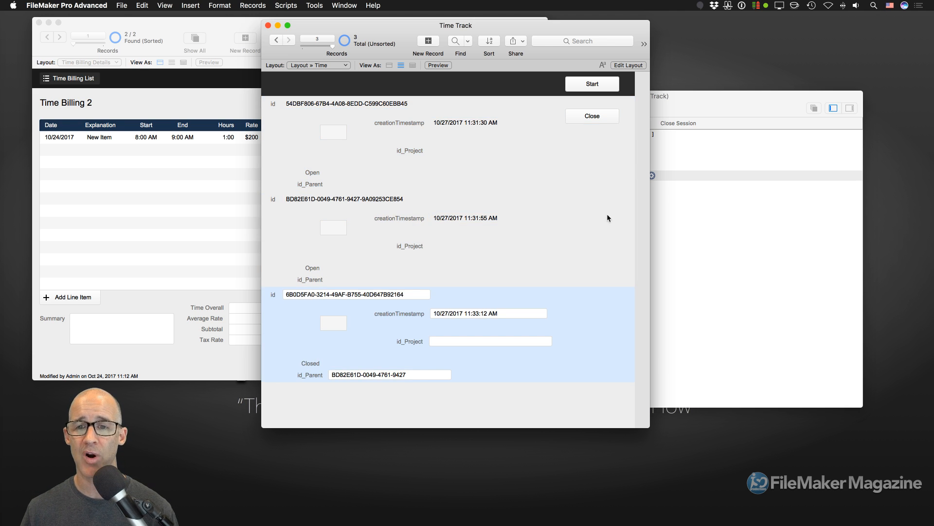
{"action": "left_click", "coordinate": [600, 119]}
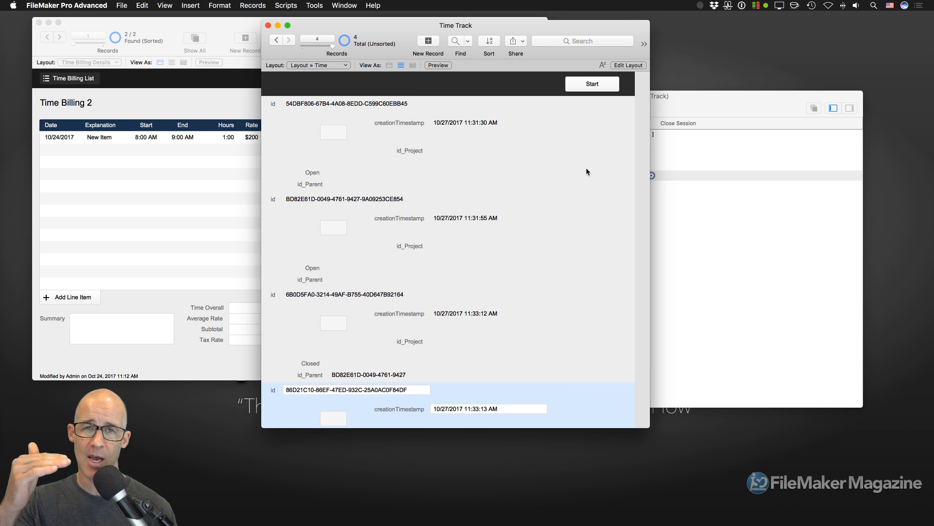
{"action": "left_click", "coordinate": [467, 123]}
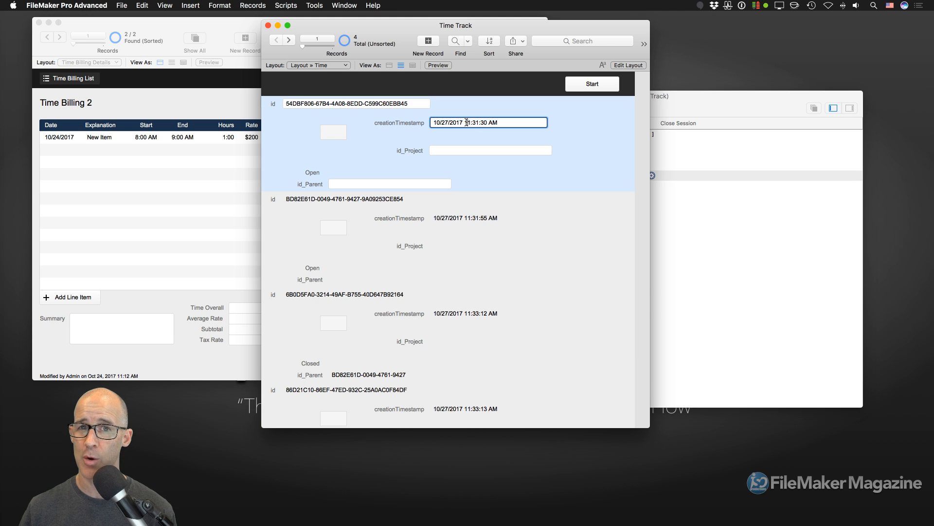
{"action": "left_click", "coordinate": [476, 218]}
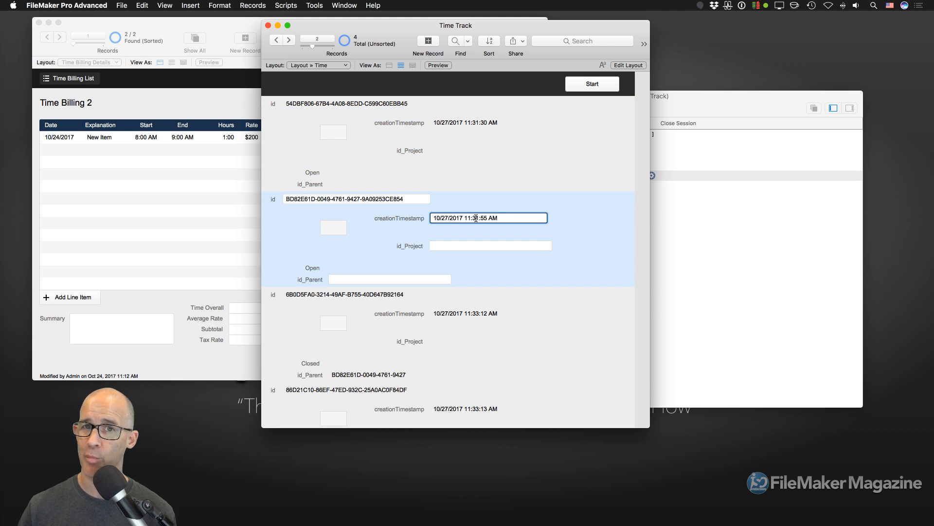
{"action": "left_click", "coordinate": [488, 314]}
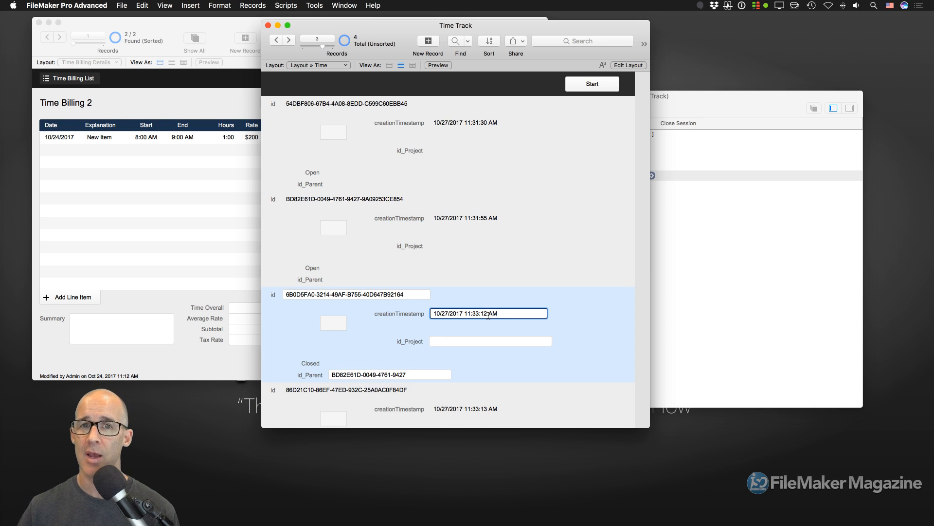
{"action": "left_click", "coordinate": [464, 408]}
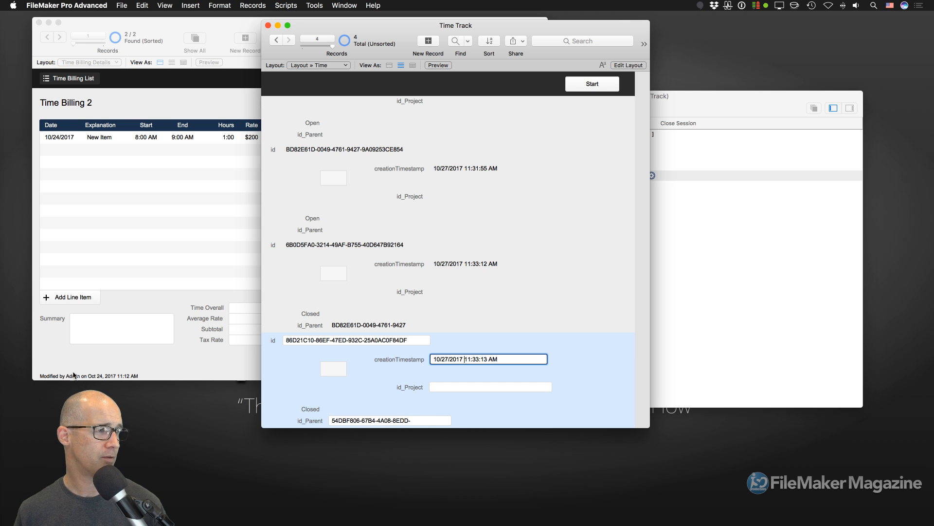
- Switch to the YouTube live chat and highlight the viewer comment about displaying Boolean info with other text
{"action": "key", "text": "super+shift+d"}
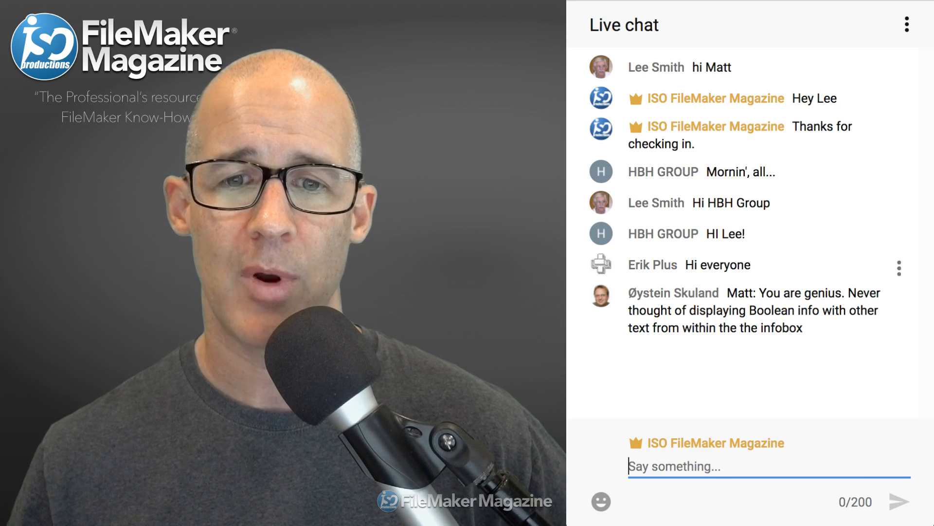
{"action": "left_click_drag", "start_coordinate": [728, 293], "coordinate": [841, 294]}
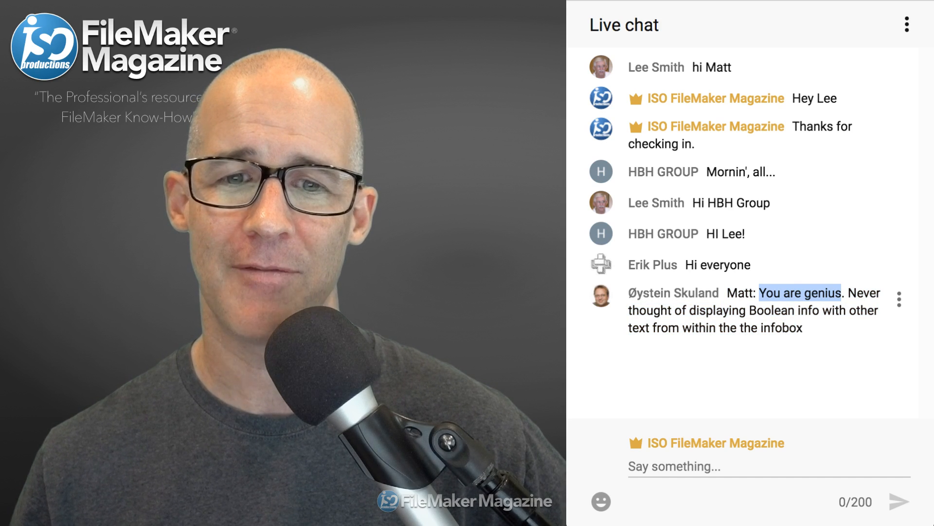
{"action": "left_click_drag", "start_coordinate": [803, 327], "coordinate": [727, 294]}
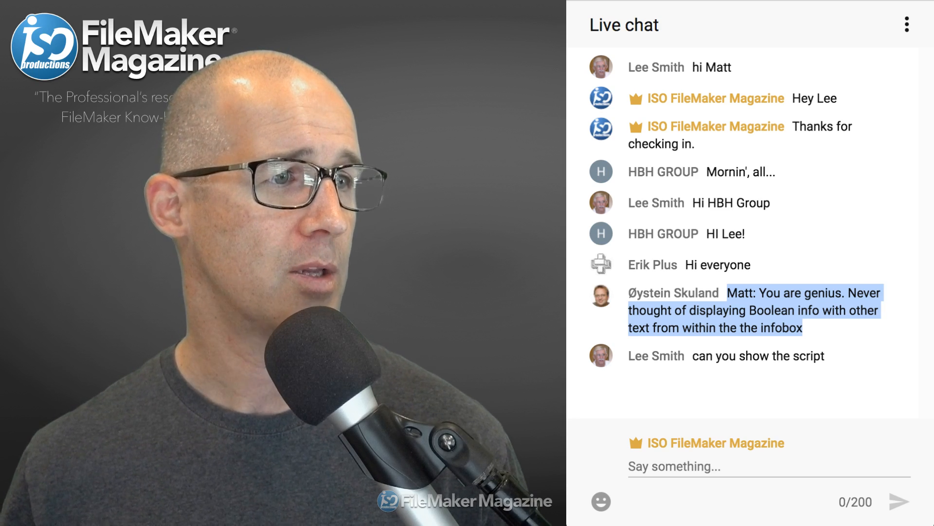
- Switch back to FileMaker Pro Advanced, bring the Script Workspace forward and review the Close Session script
{"action": "key", "text": "super+Tab"}
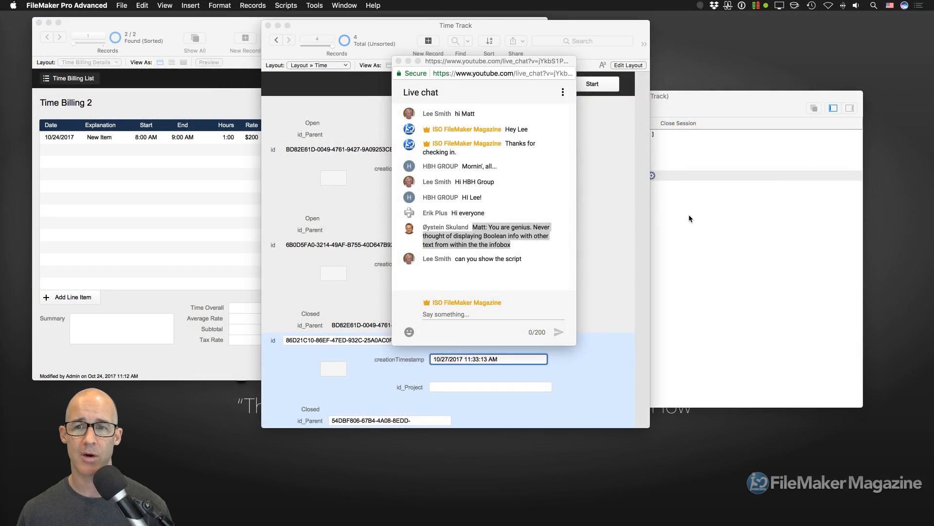
{"action": "left_click", "coordinate": [647, 95]}
{"action": "left_click_drag", "start_coordinate": [647, 96], "coordinate": [475, 77]}
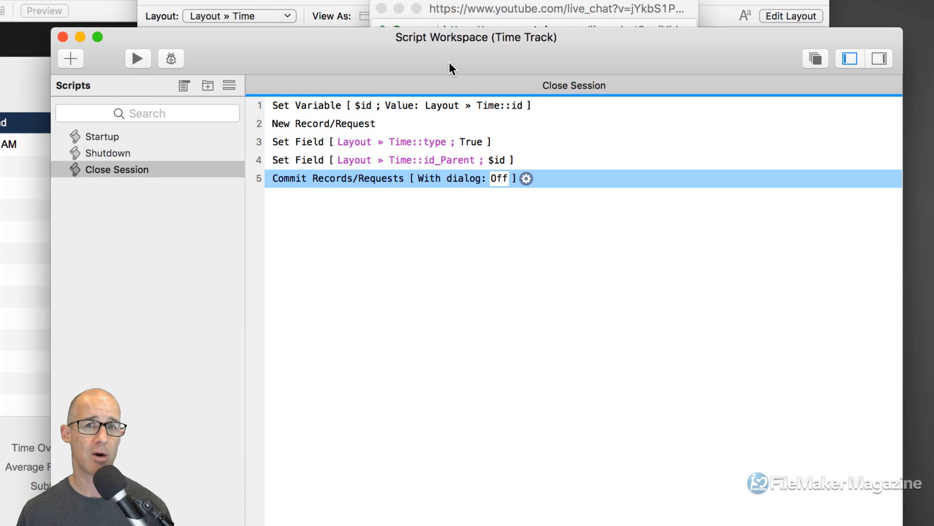
{"action": "left_click", "coordinate": [495, 186]}
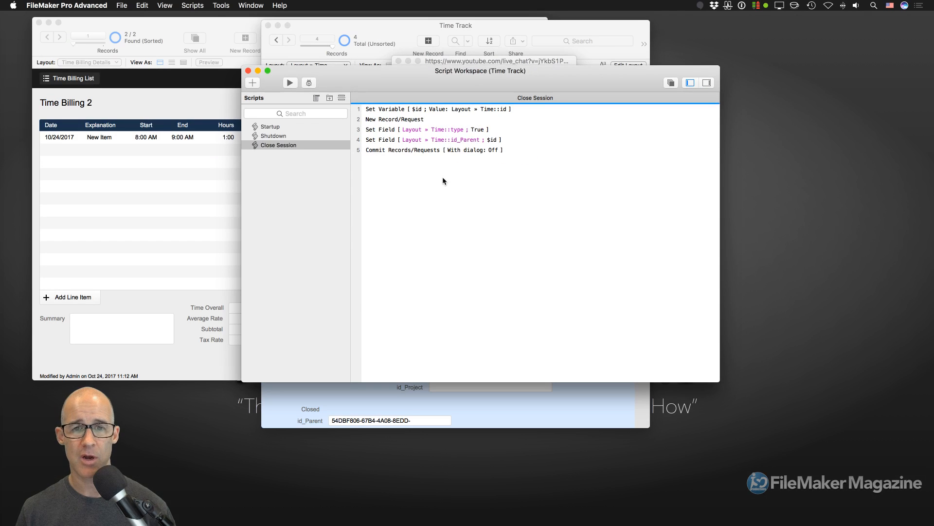
{"action": "left_click_drag", "start_coordinate": [514, 79], "coordinate": [542, 80]}
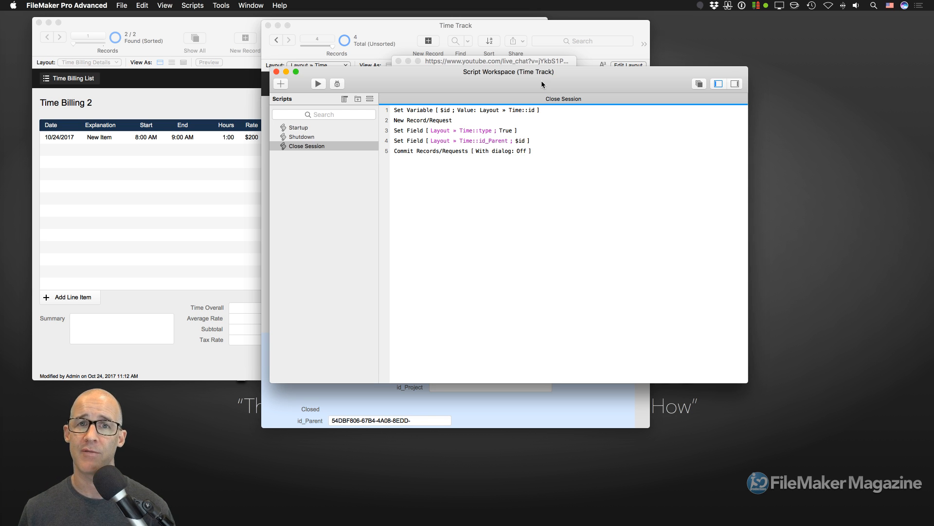
{"action": "left_click_drag", "start_coordinate": [543, 81], "coordinate": [625, 103]}
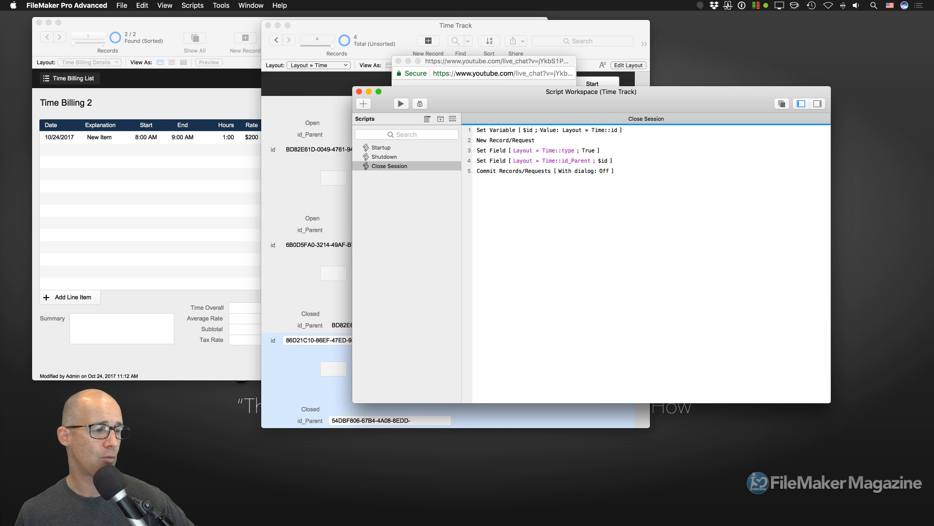
{"action": "key", "text": "super+Tab"}
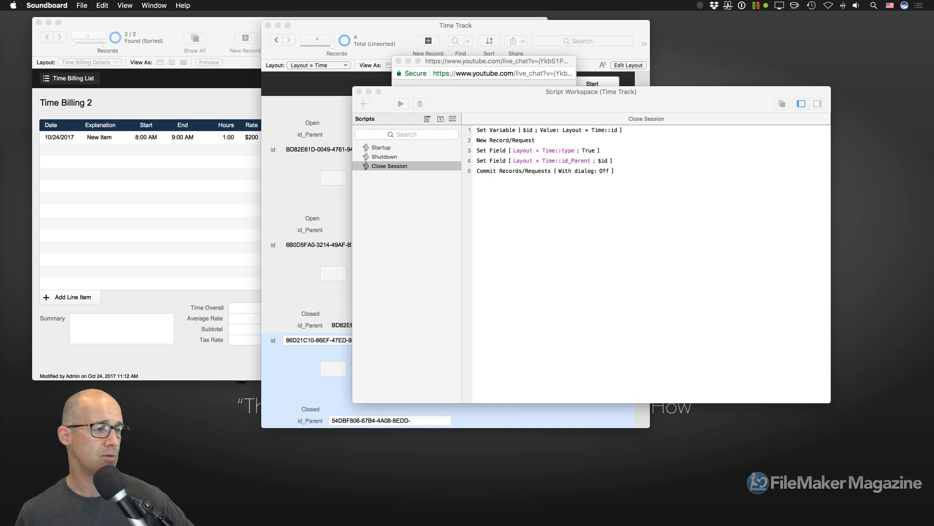
{"action": "key", "text": "super+Tab"}
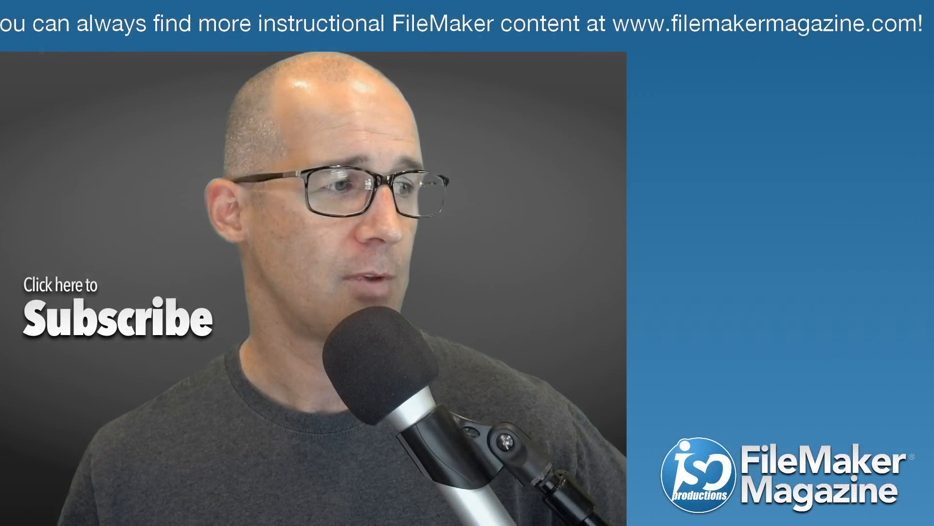